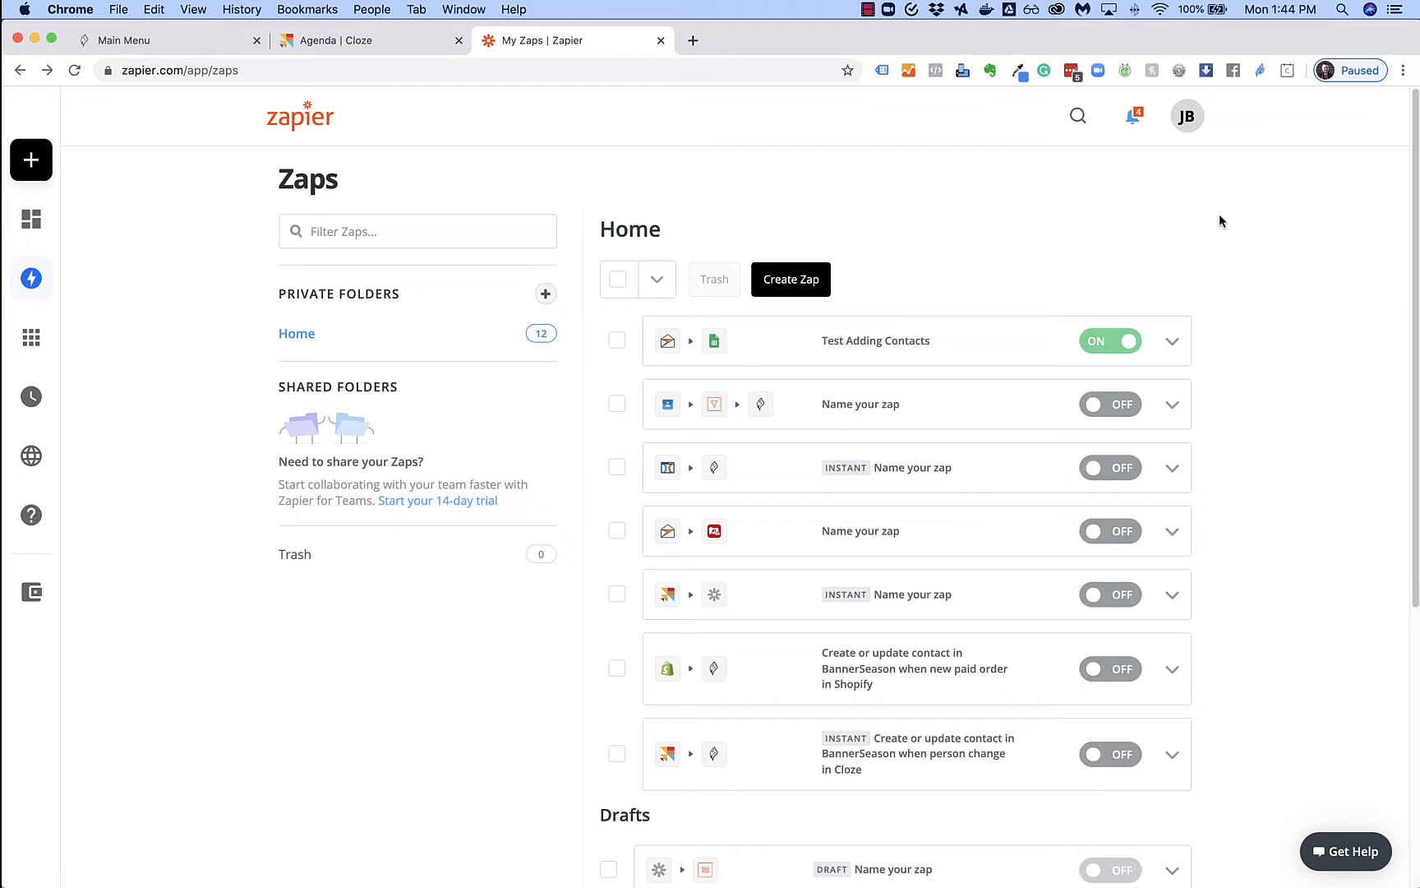
Glance at the BannerSeason dashboard and Cloze agenda, then return to the Zaps list
left_click(131, 49)
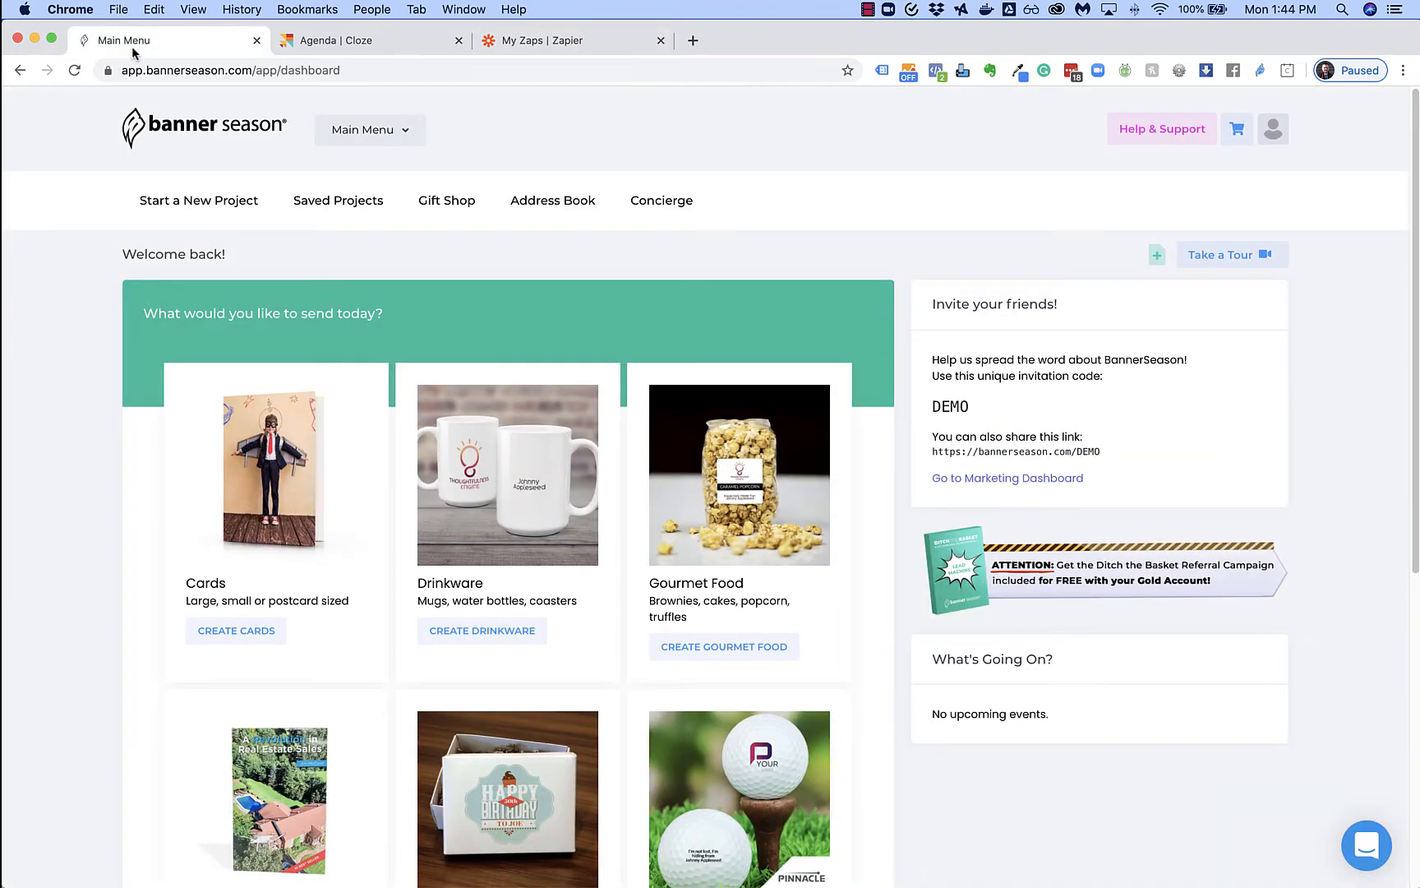
left_click(335, 45)
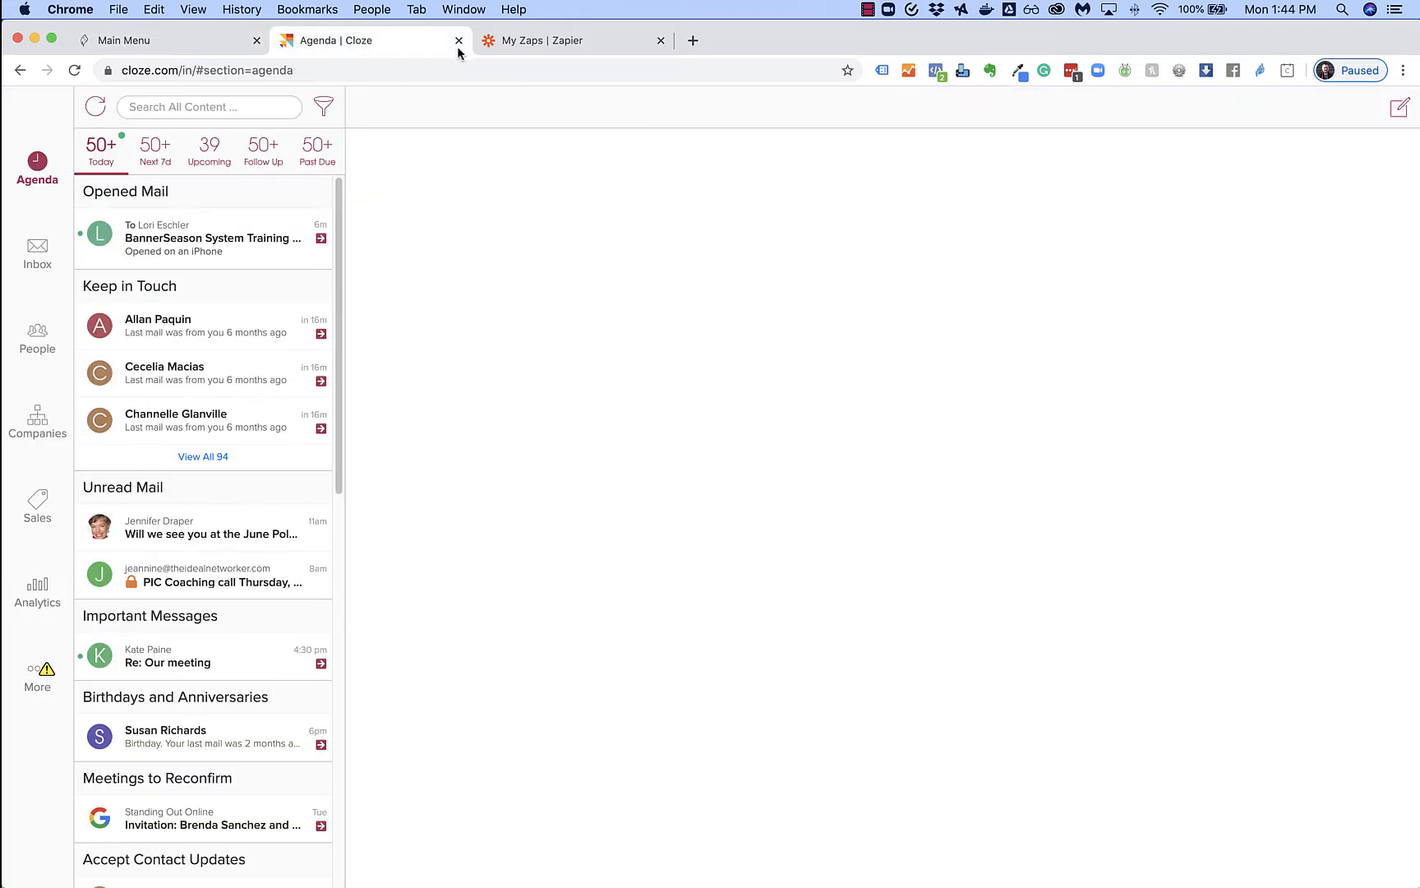
left_click(530, 45)
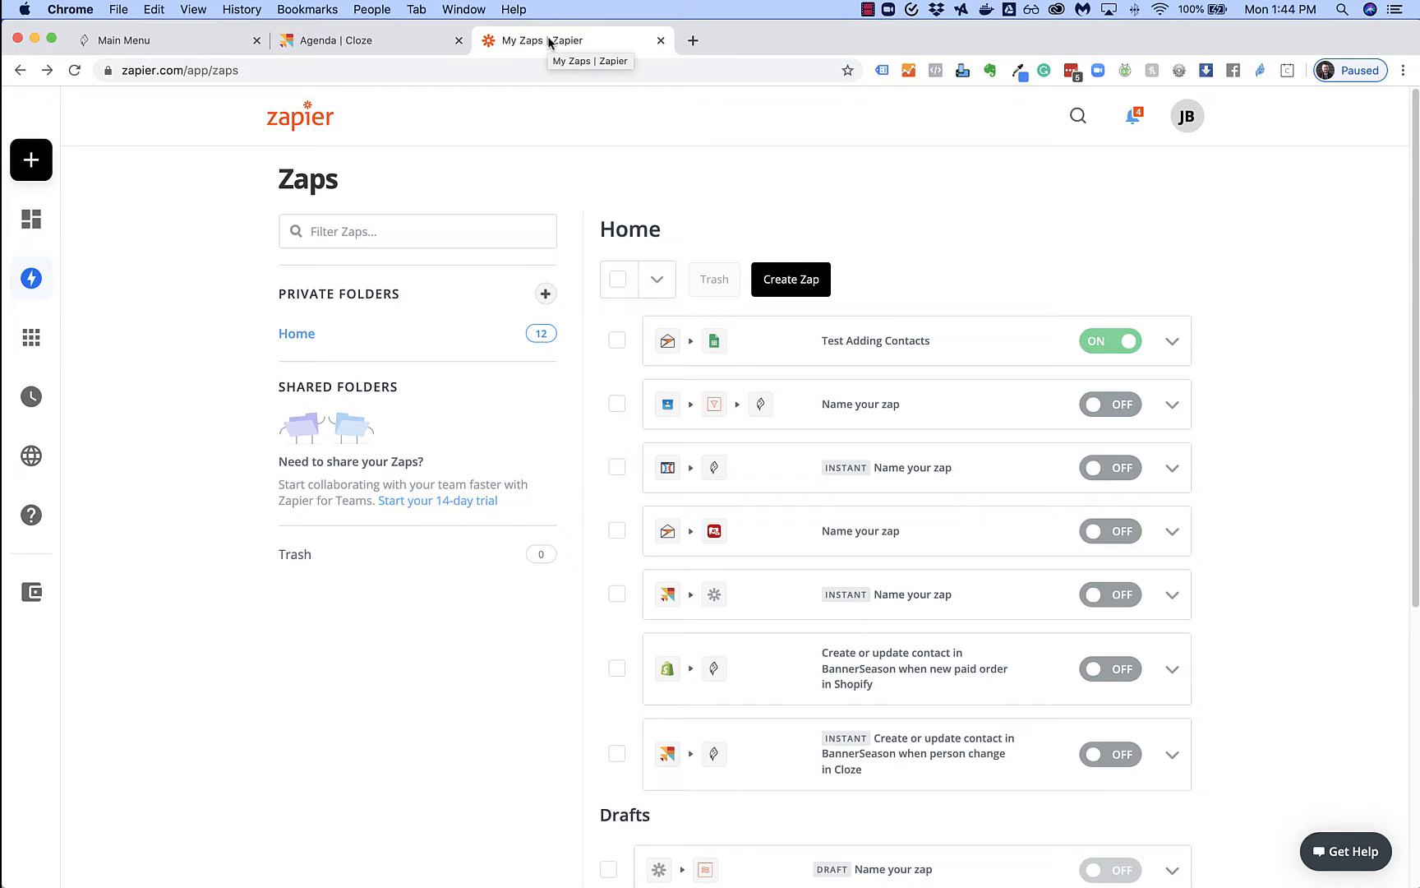
Start a new Zap with Cloze as the trigger app
left_click(801, 280)
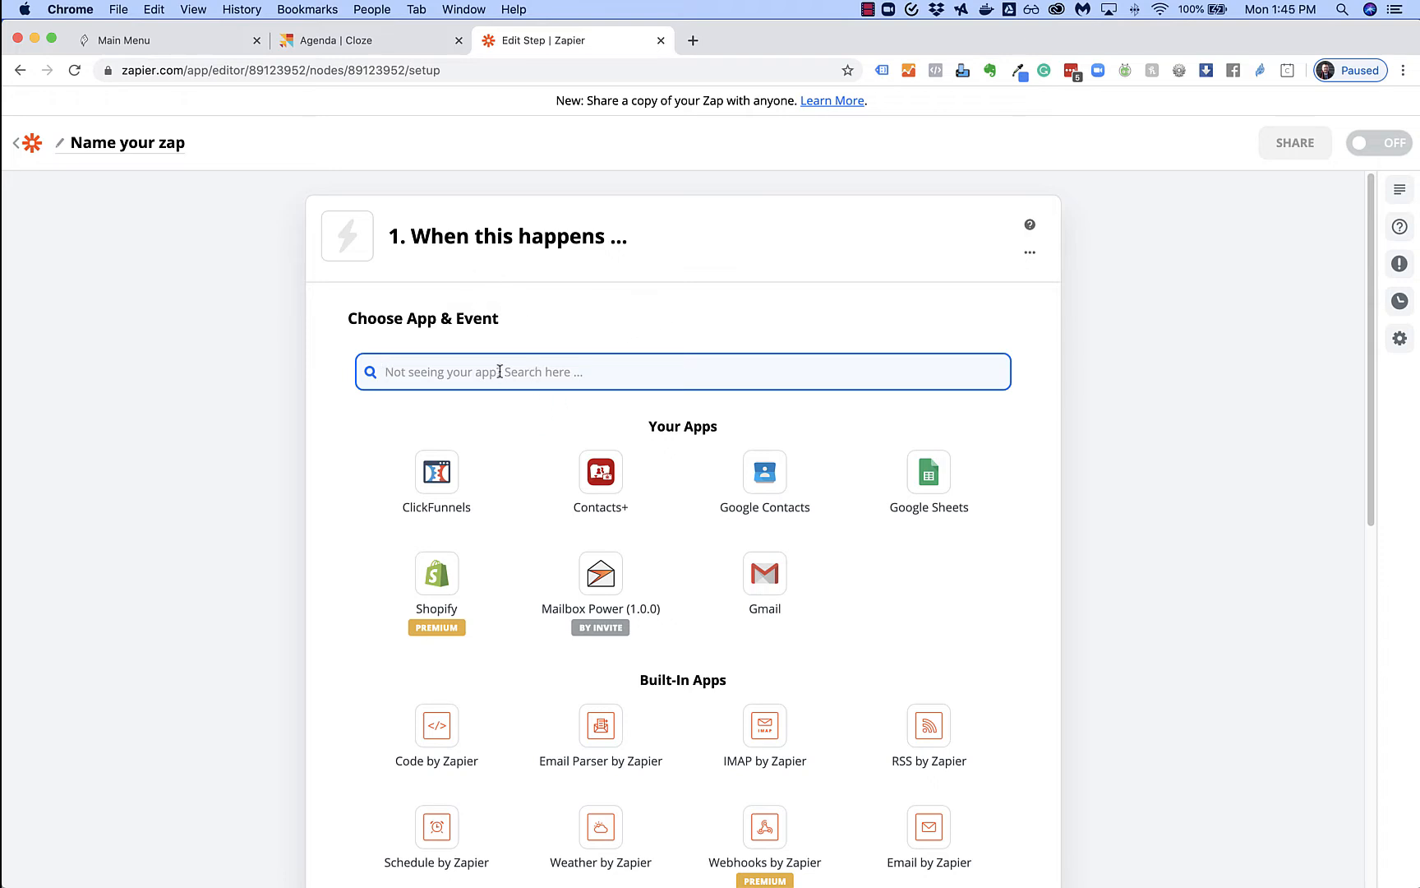
type("z")
key("BackSpace")
type("cloze")
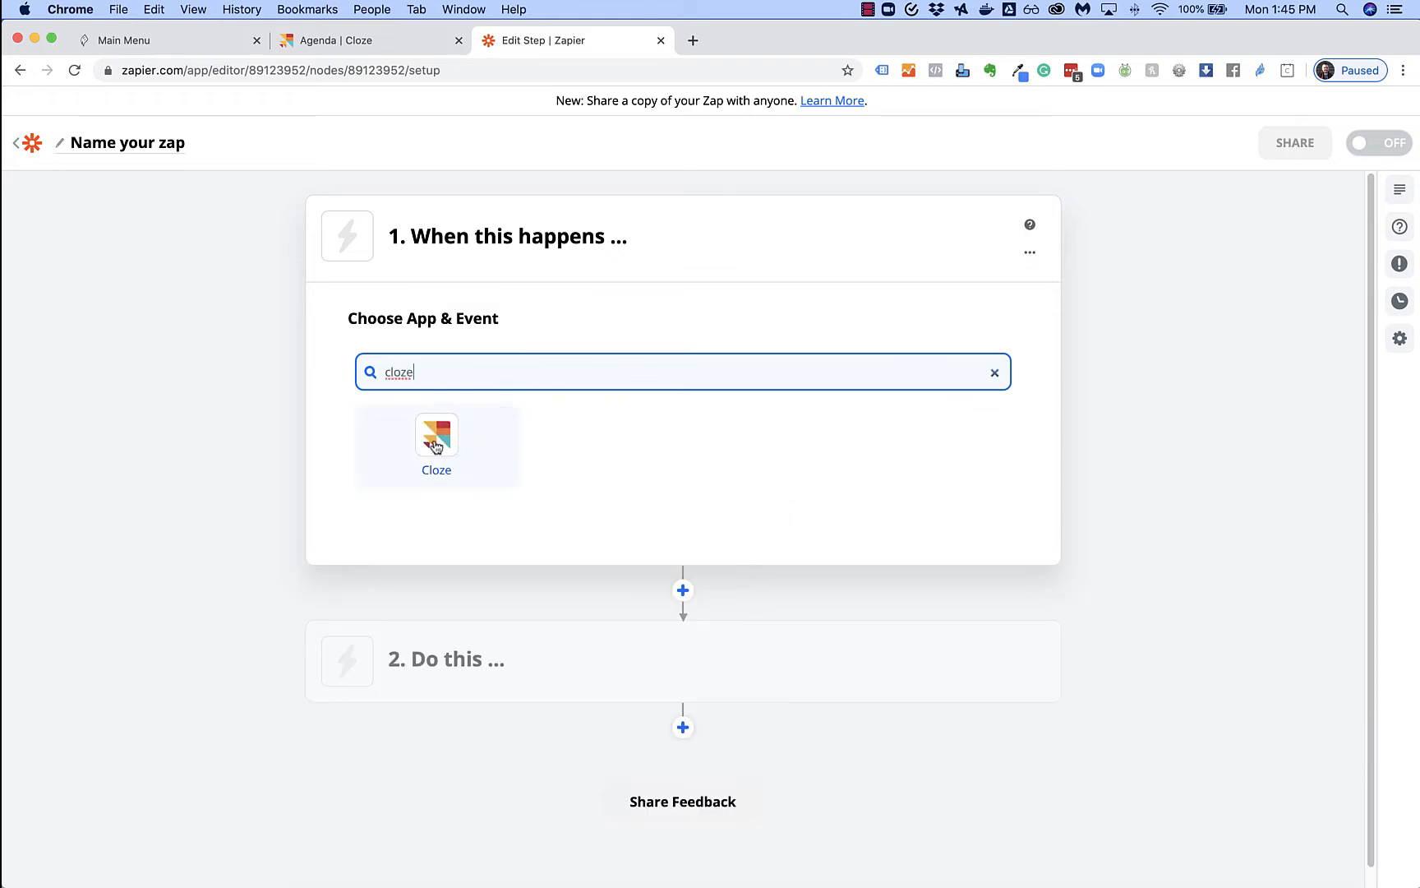
left_click(436, 444)
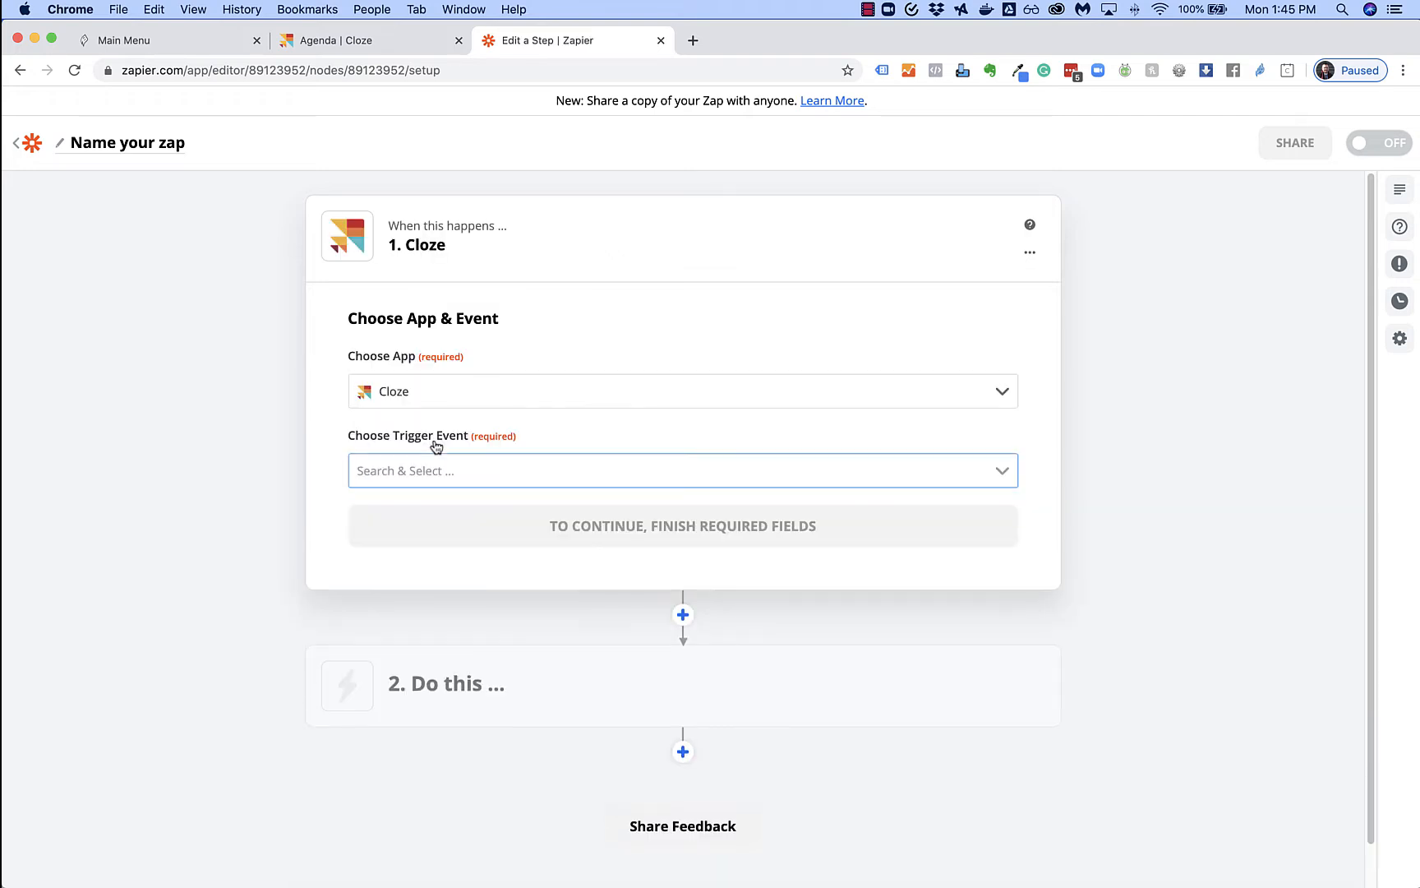
Choose Person Change as the Cloze trigger event and continue
left_click(995, 484)
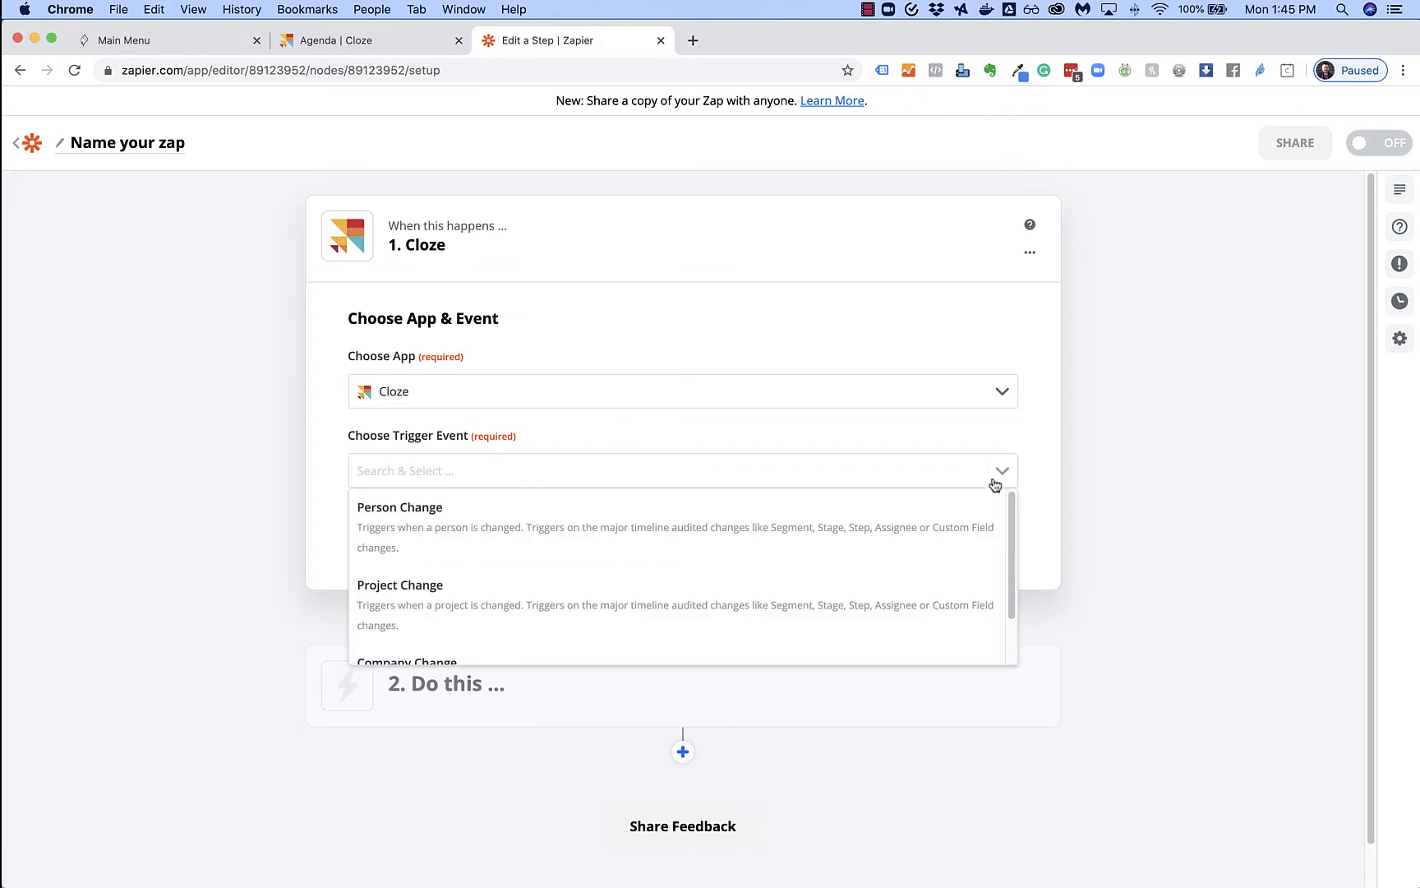
scroll(729, 571, "down", 2)
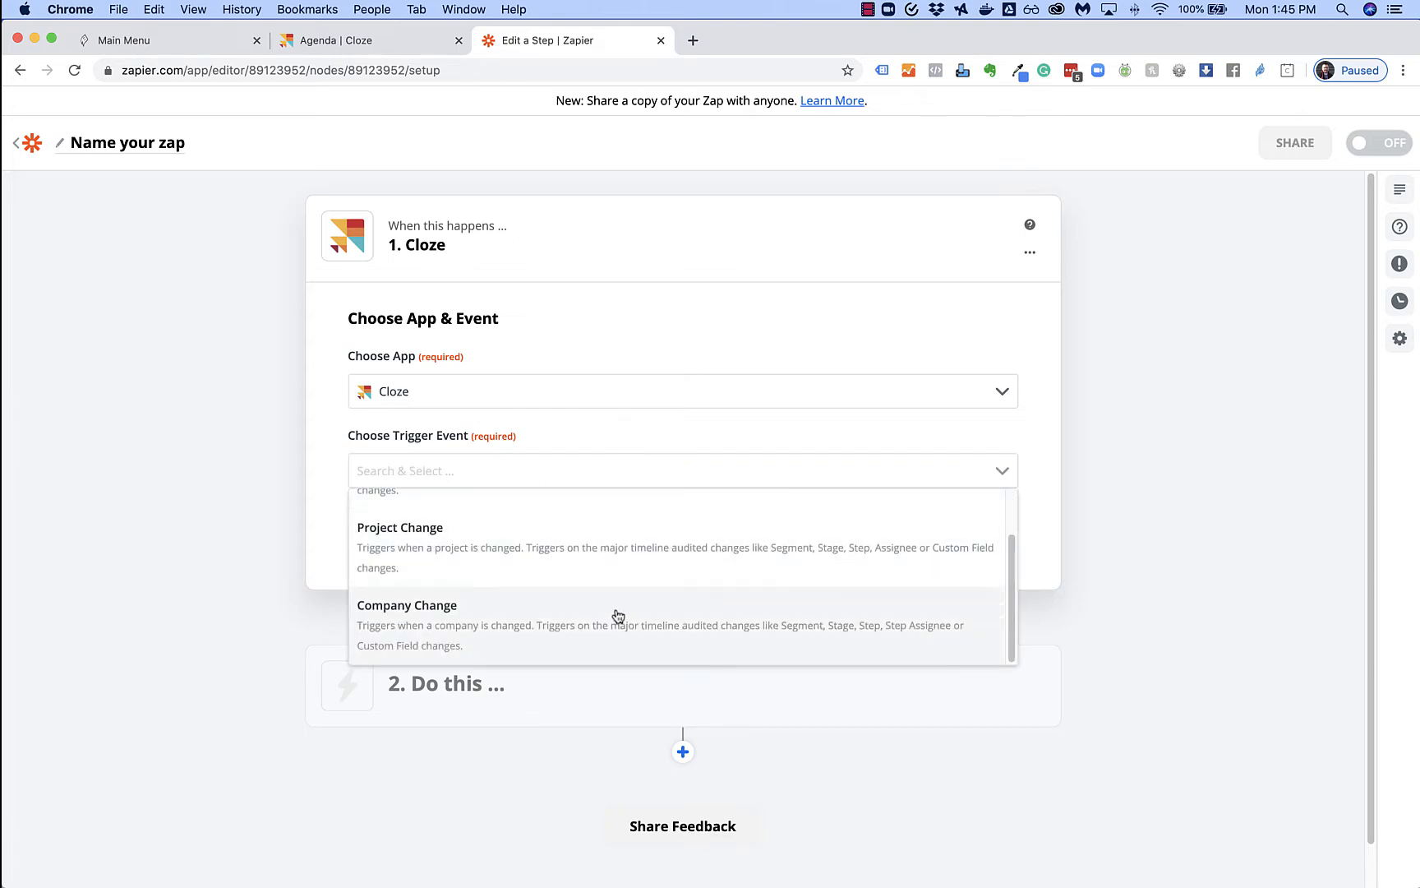
scroll(618, 617, "up", 2)
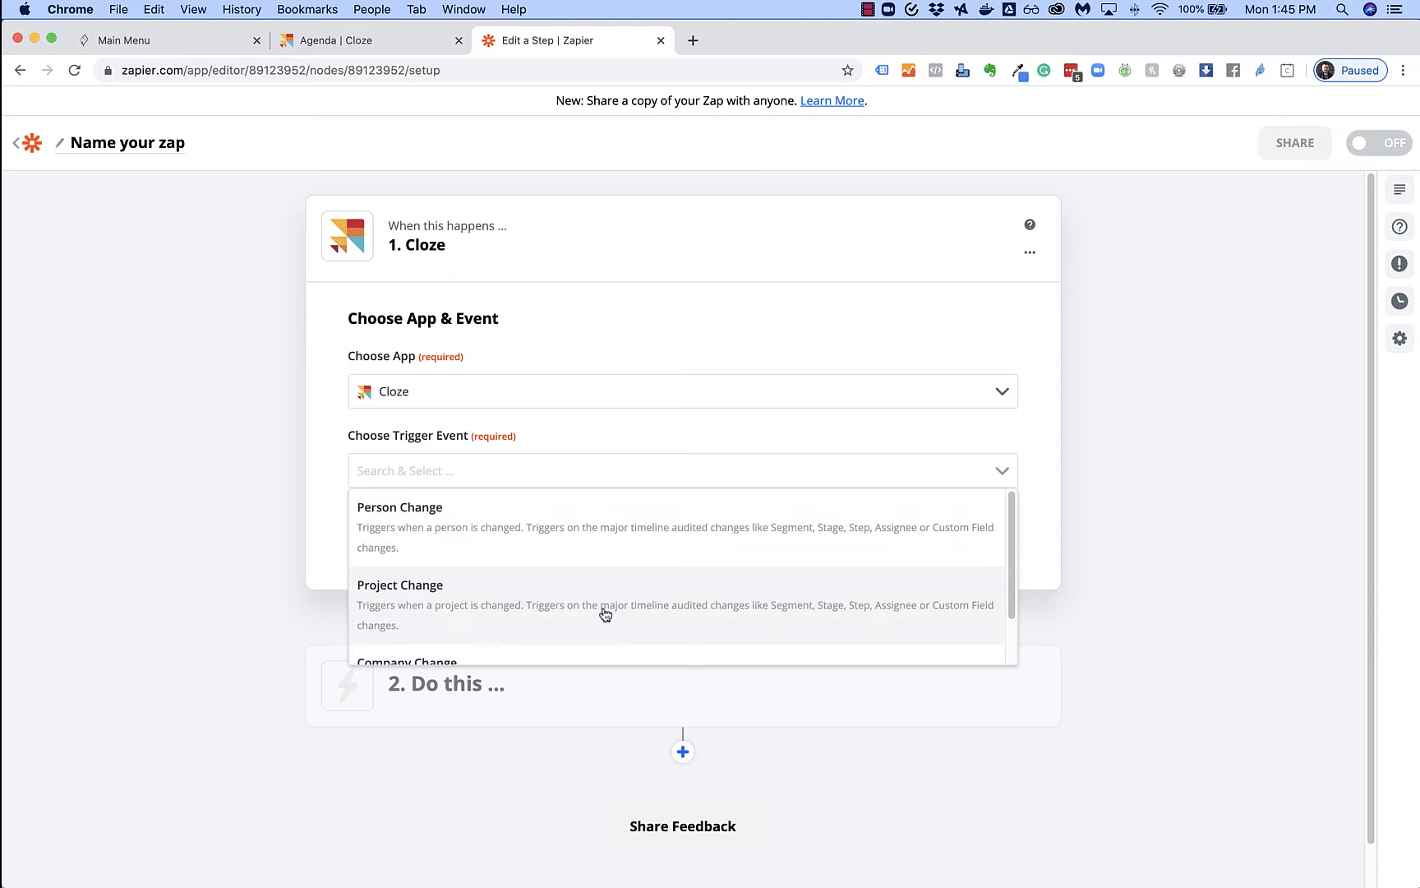
left_click(488, 536)
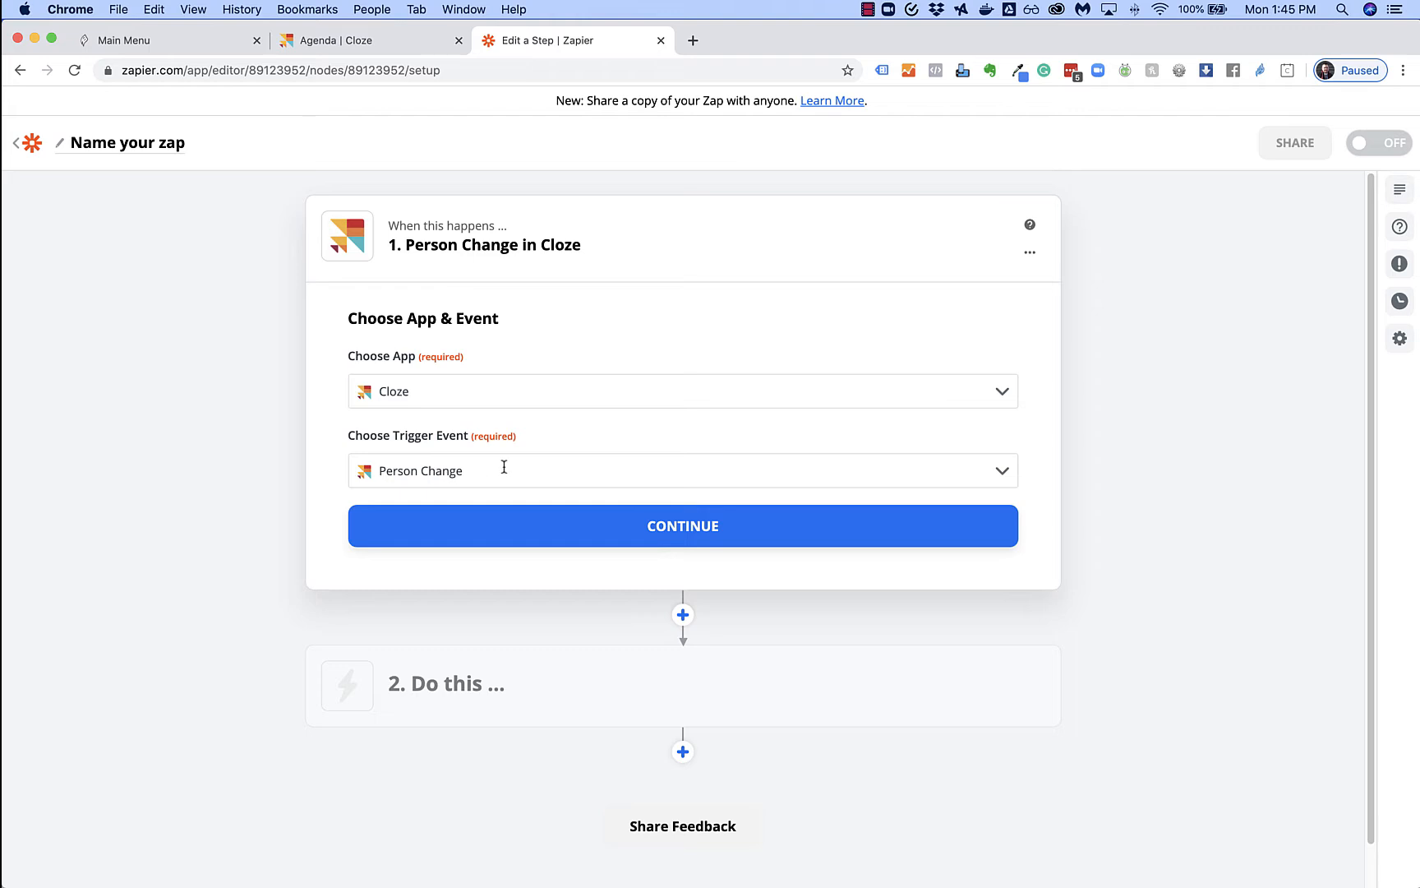
left_click(685, 526)
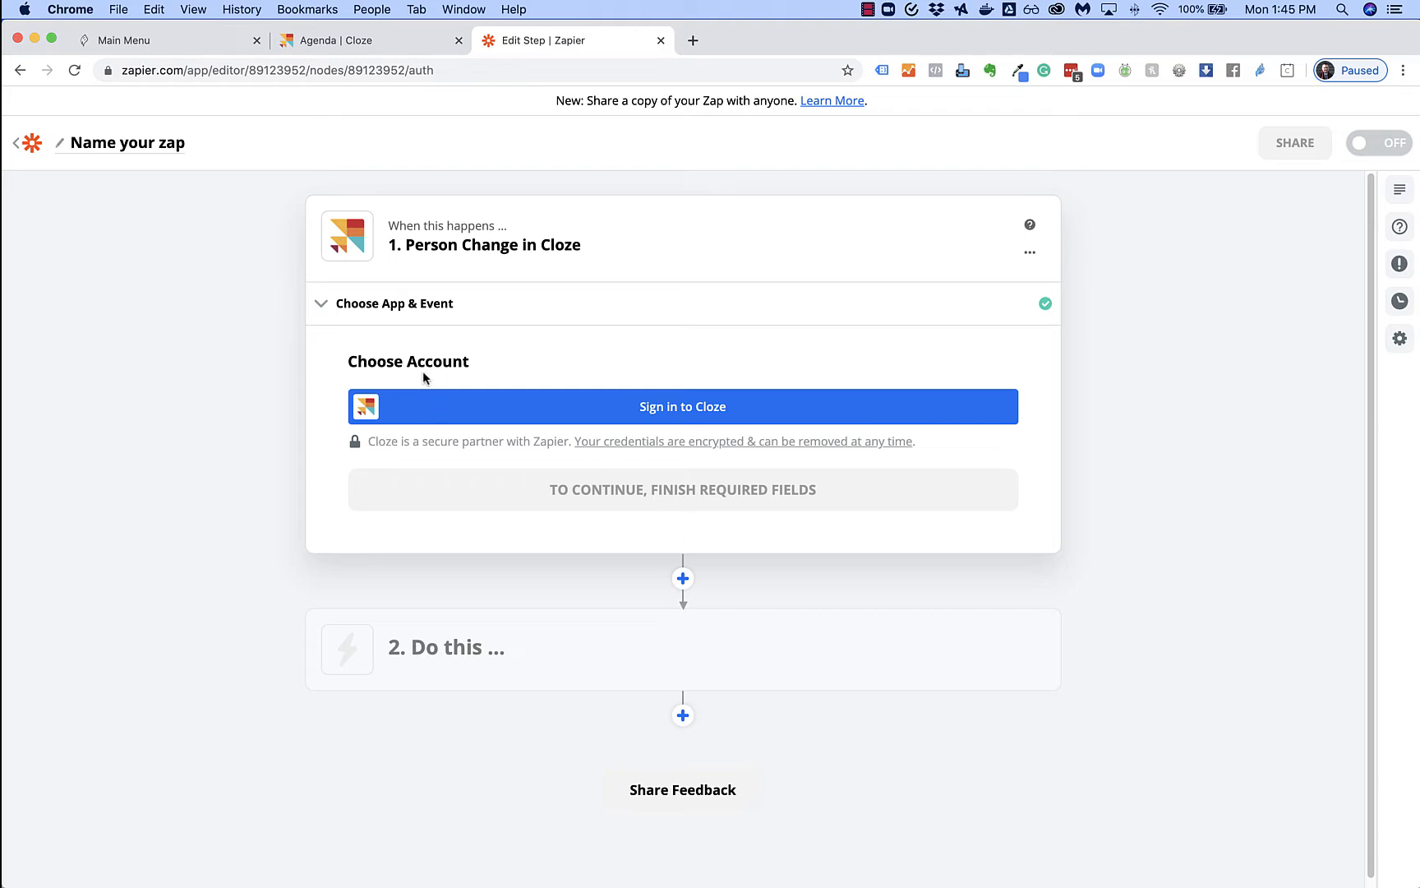
Begin connecting a Cloze account and open Cloze's Settings screen to find an API key
left_click(680, 408)
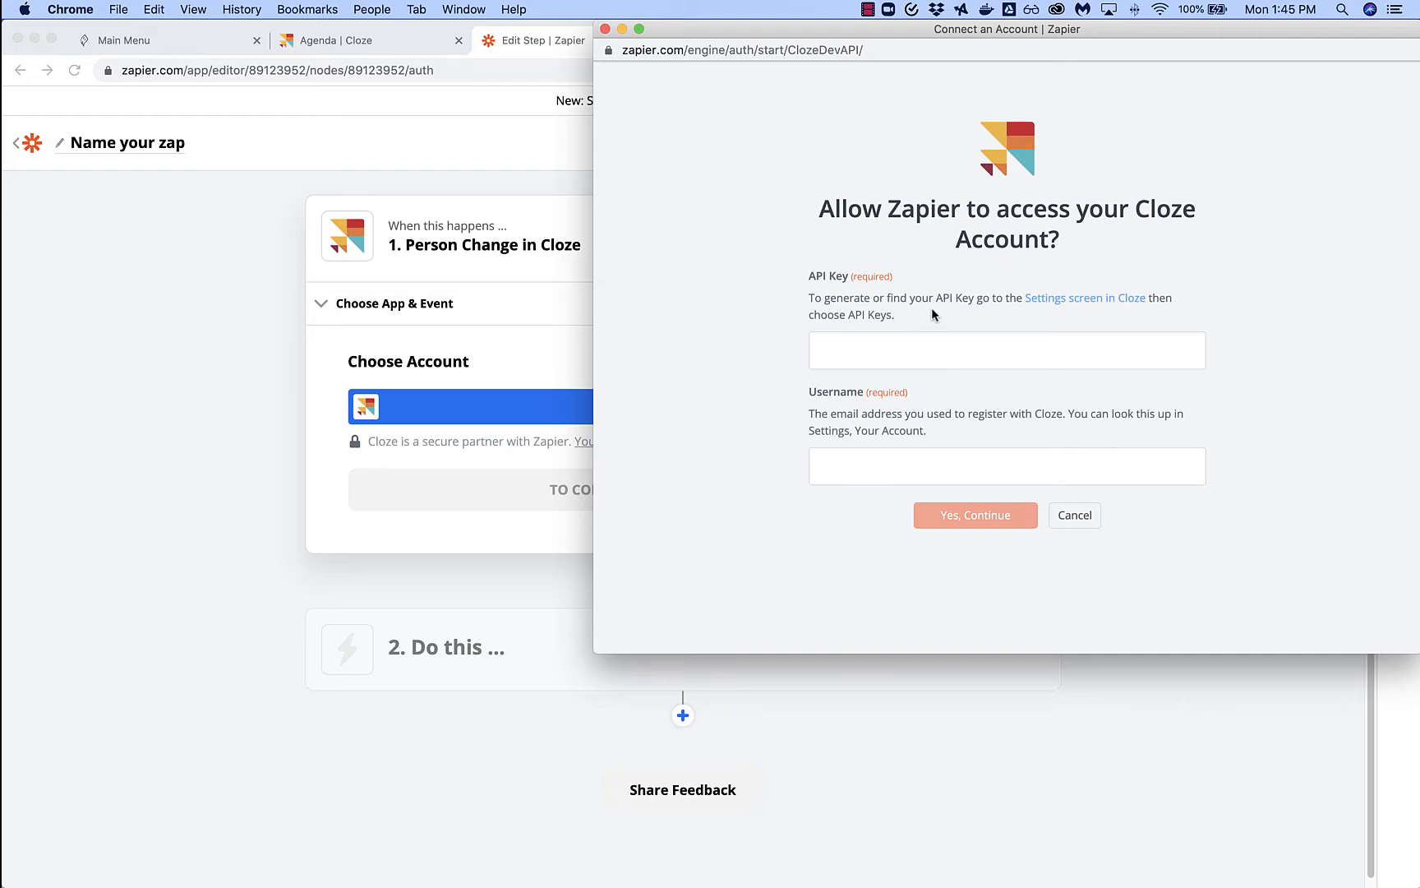
left_click(1086, 299)
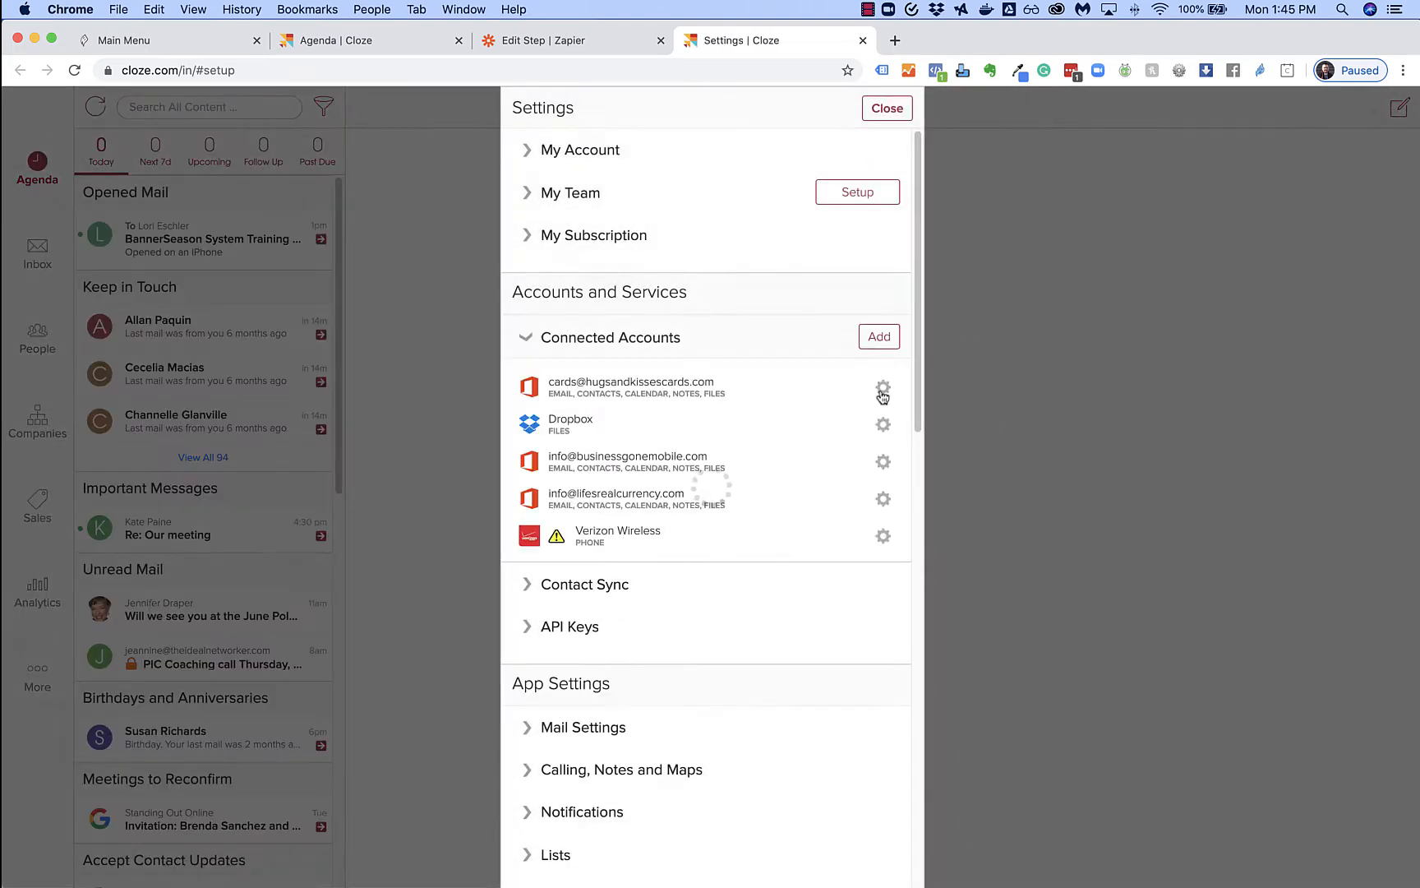
Create a new Cloze API key labelled 'Zapier Test'
scroll(733, 537, "down", 5)
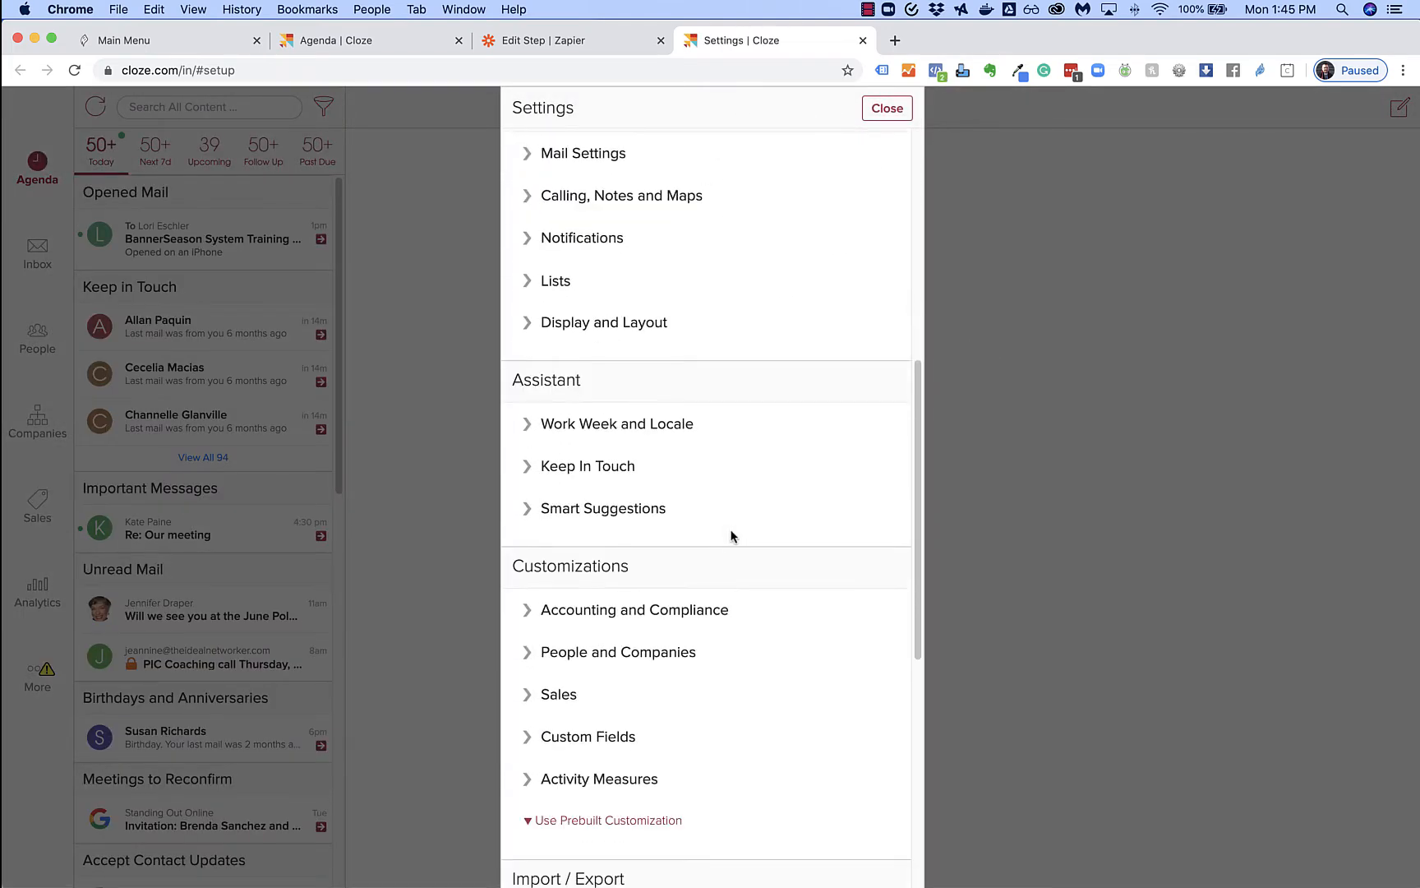
scroll(732, 536, "up", 3)
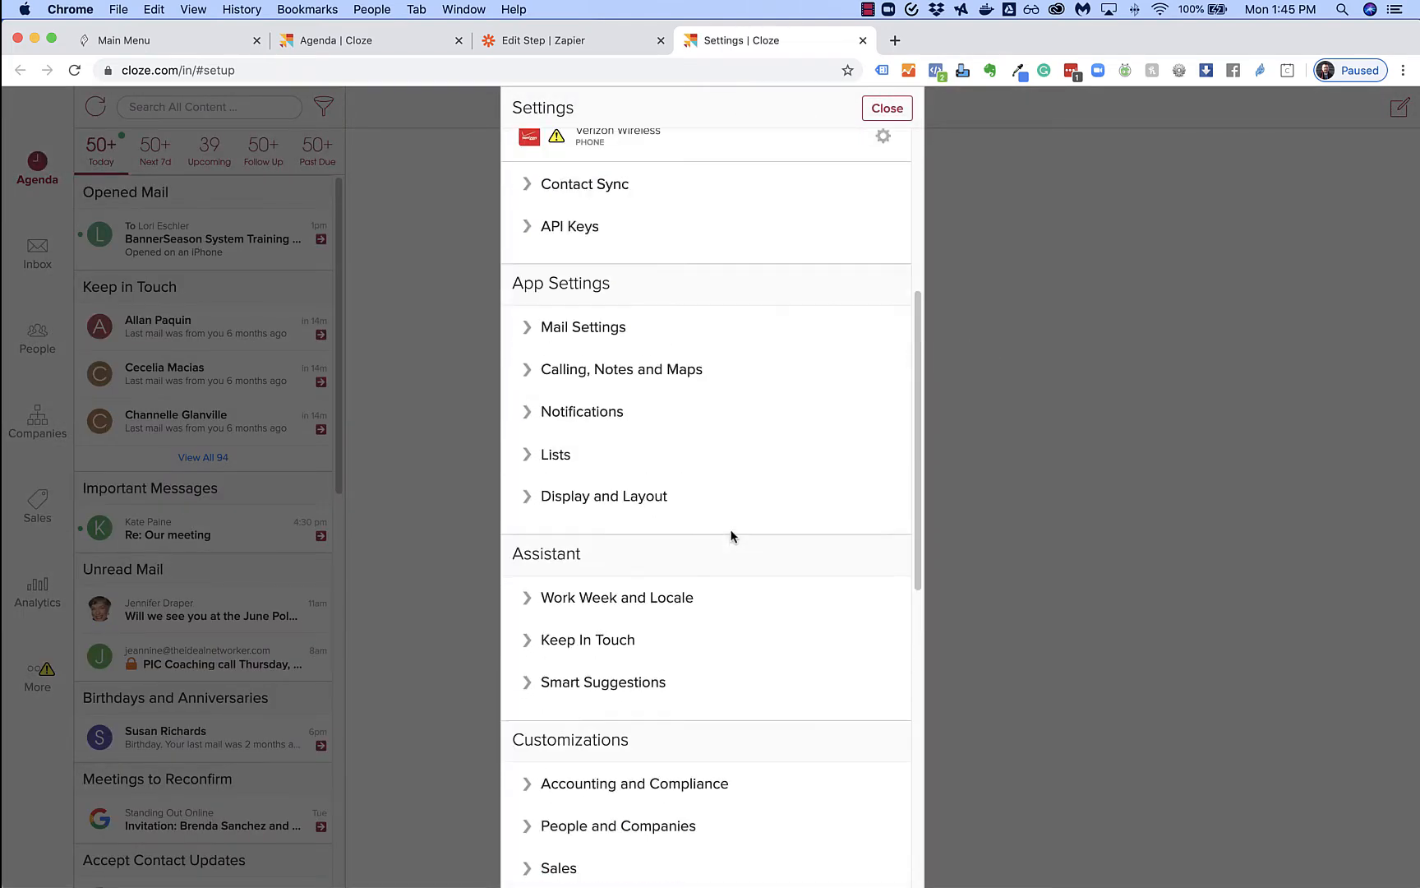
left_click(559, 225)
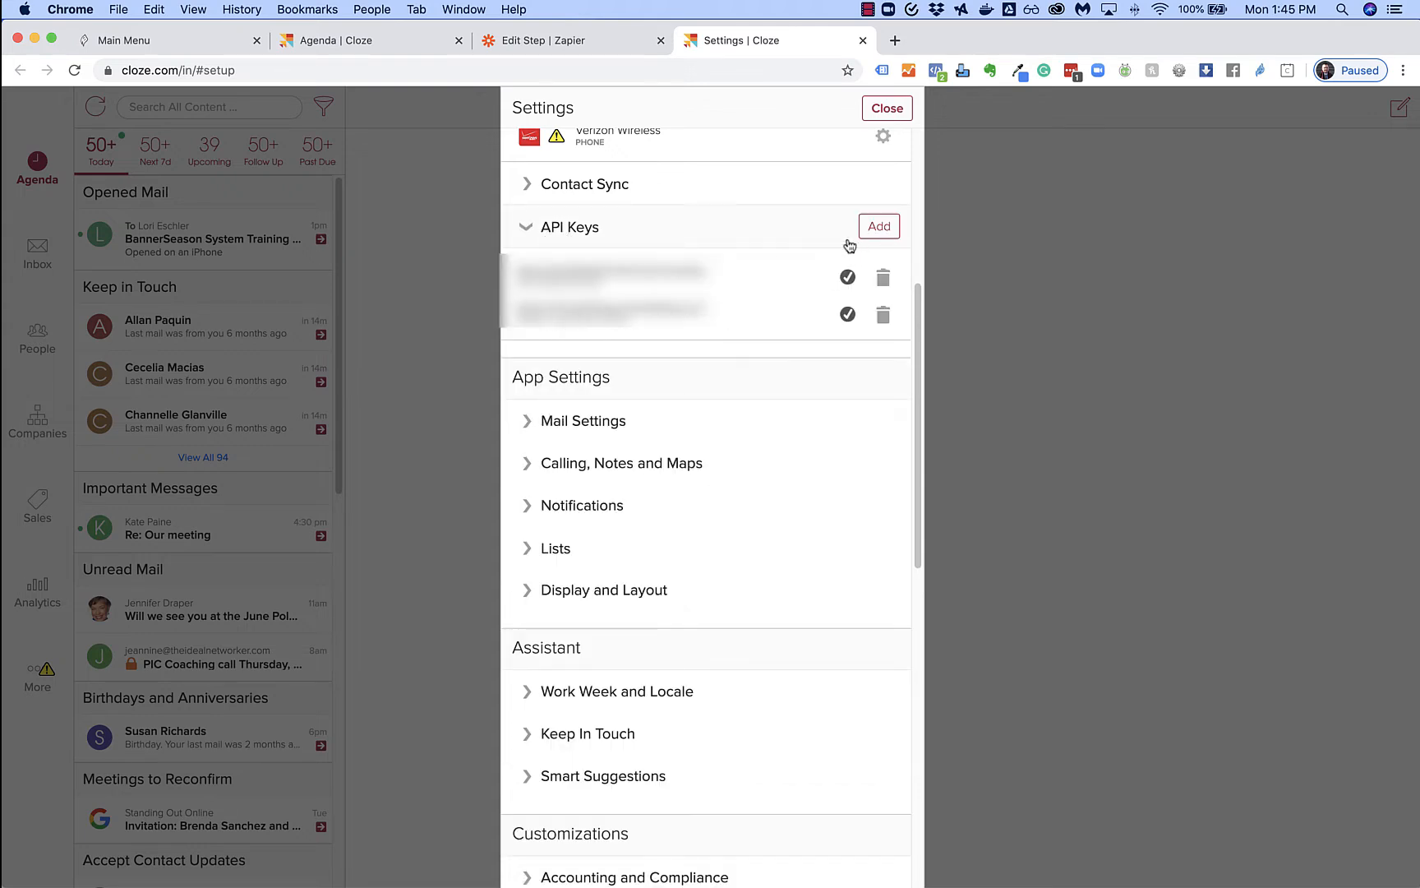
left_click(878, 231)
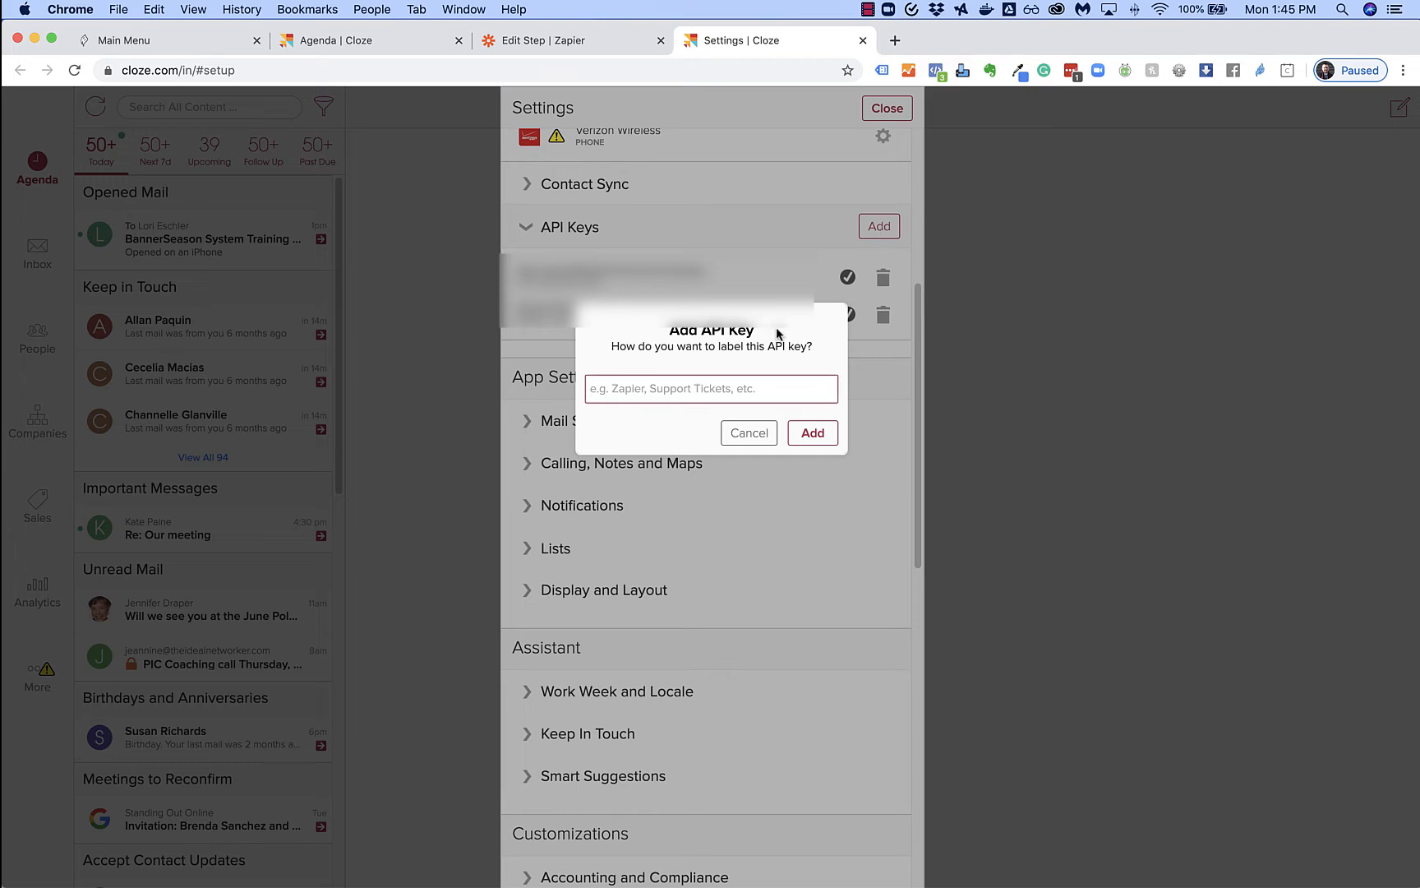
type("Zapier")
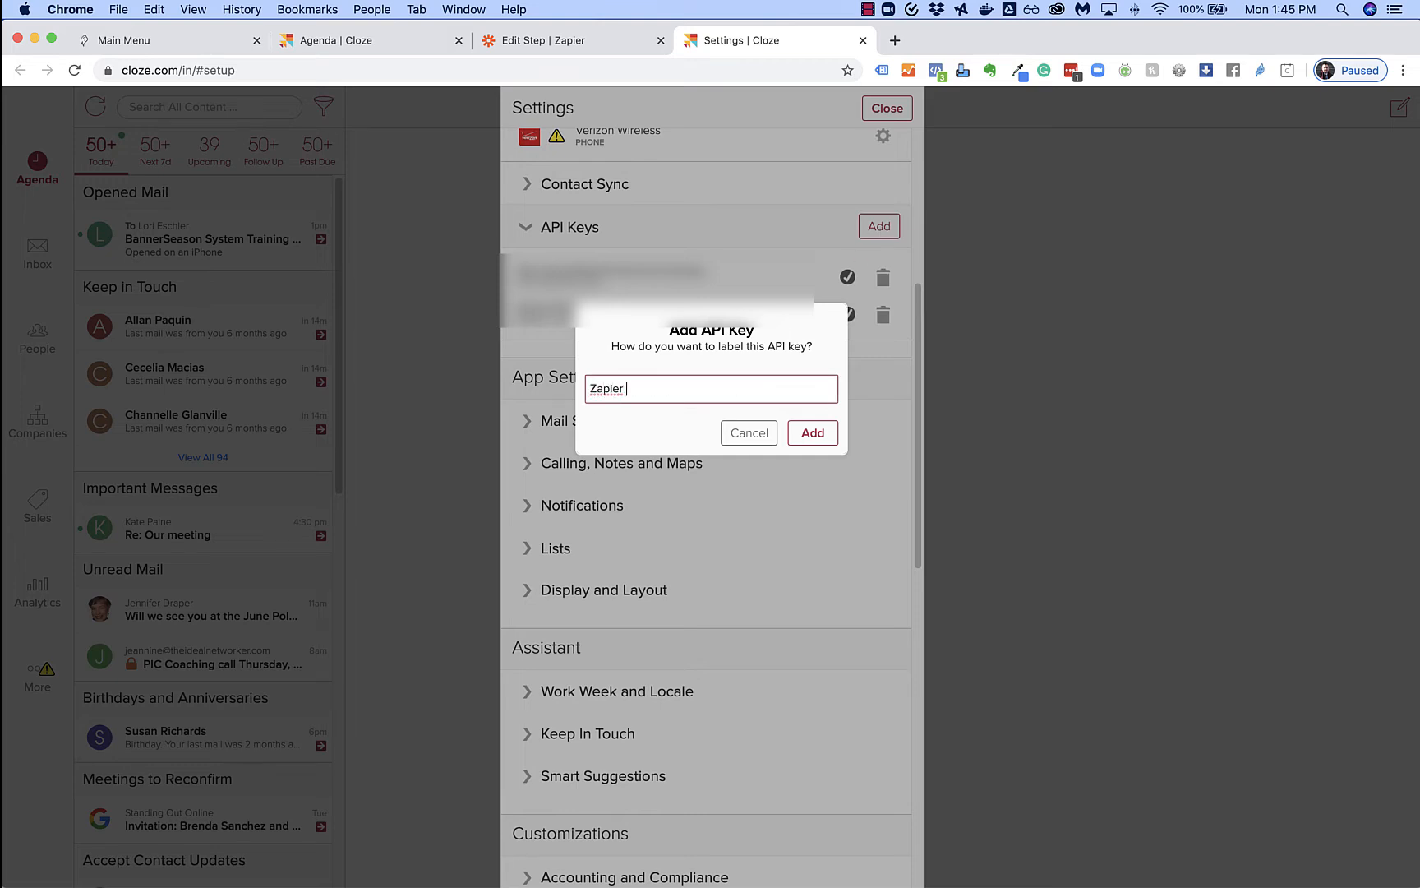
type(" Test")
left_click(812, 434)
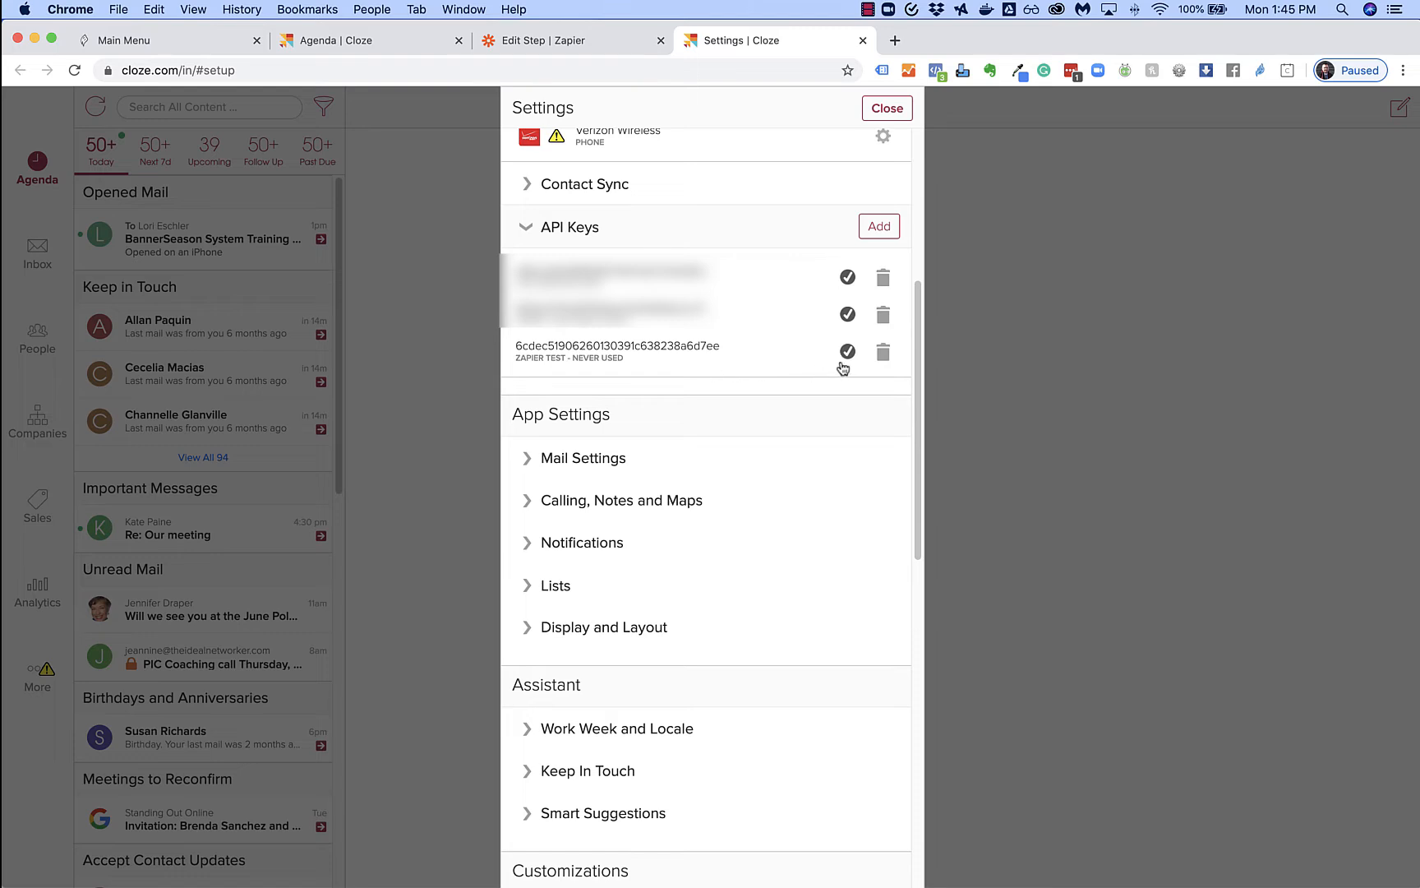
Copy the new API key and go back to the Zap editor
left_click_drag(723, 348, 519, 353)
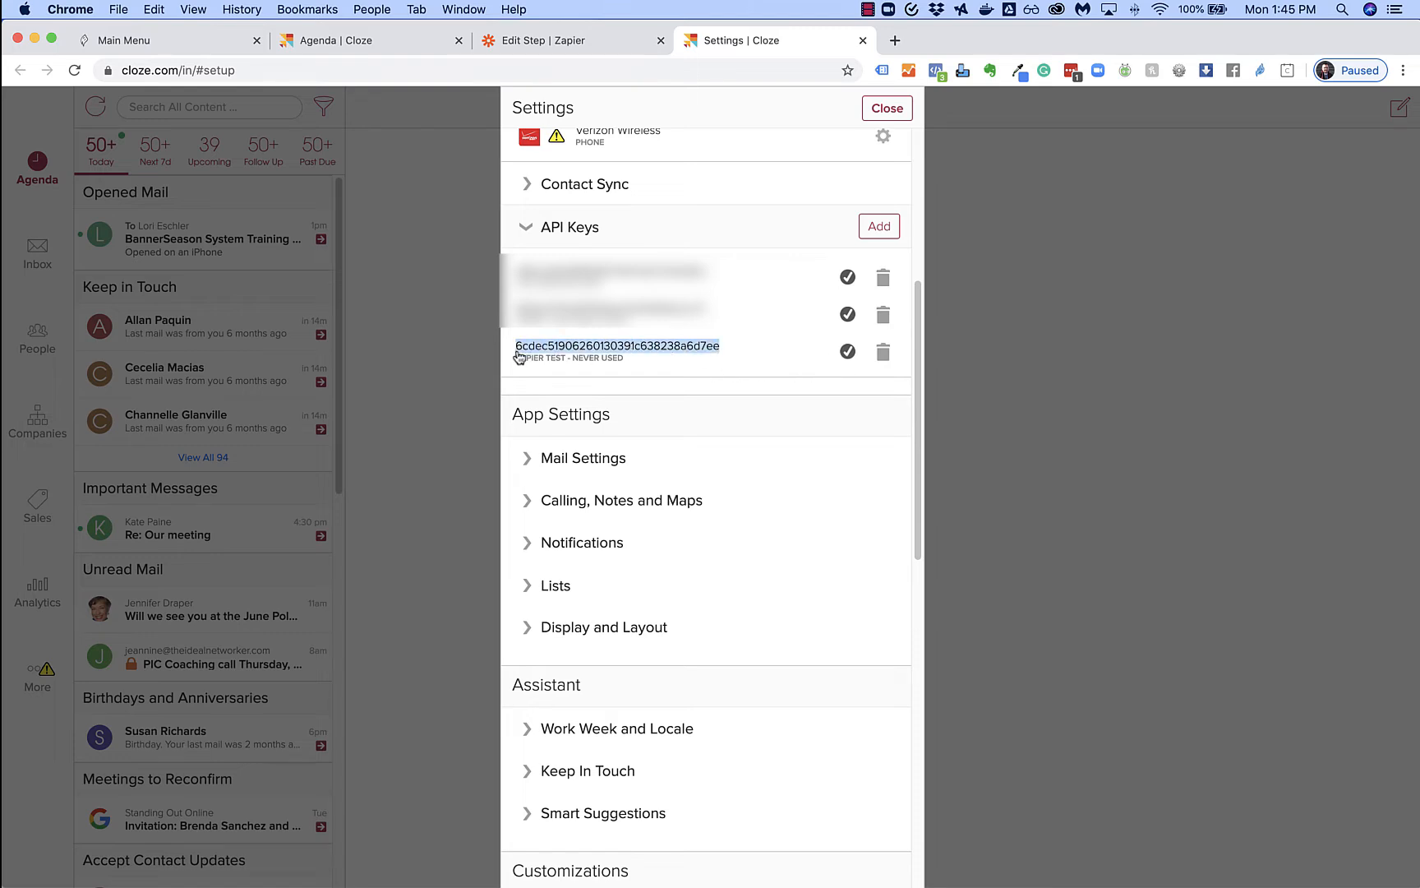
key("super+c")
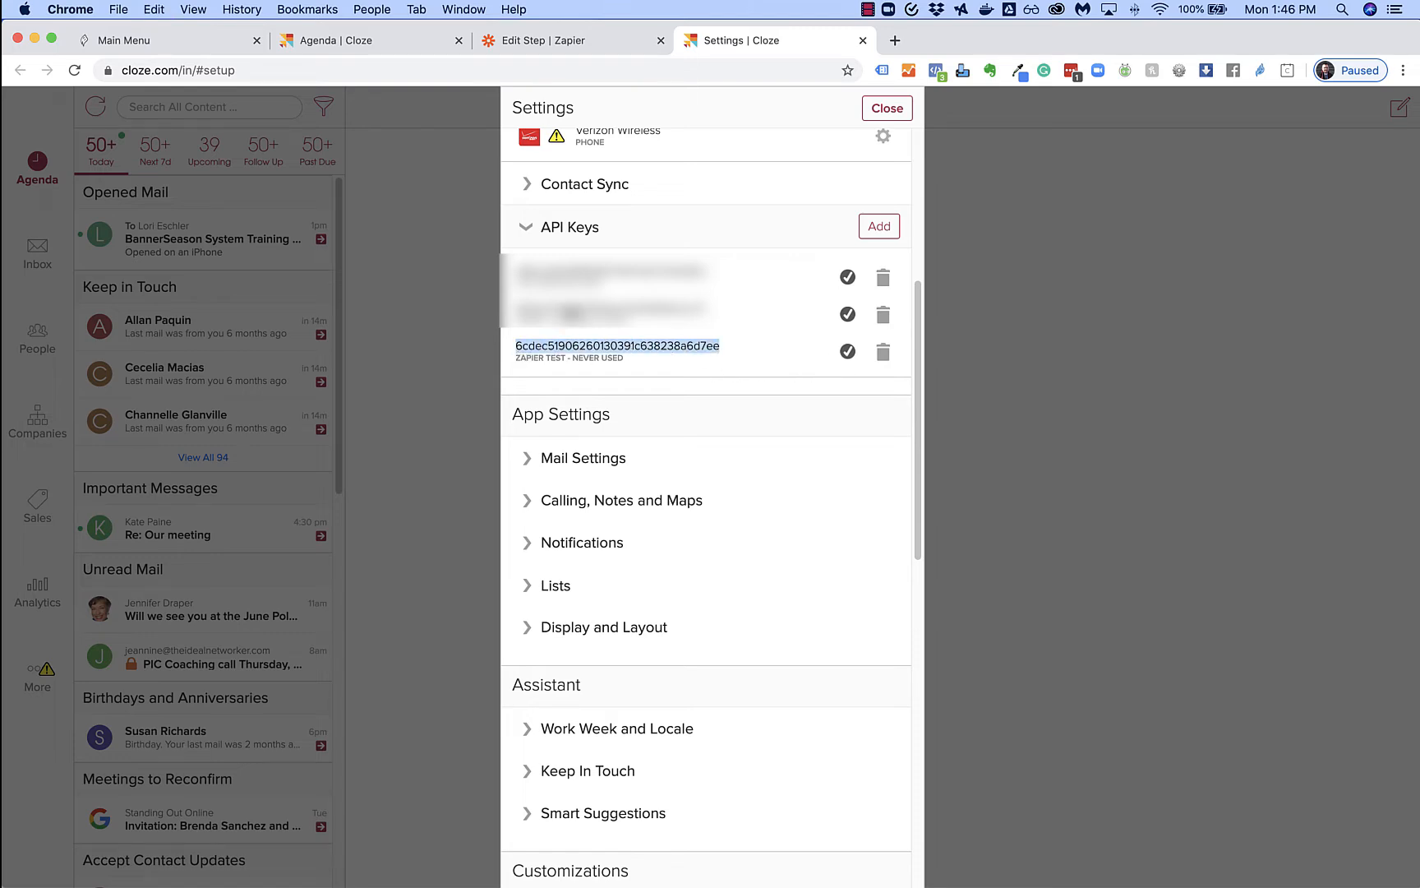
left_click(562, 42)
Connect the Cloze account using the pasted API key and the account e-mail, then confirm it
left_click(1009, 406)
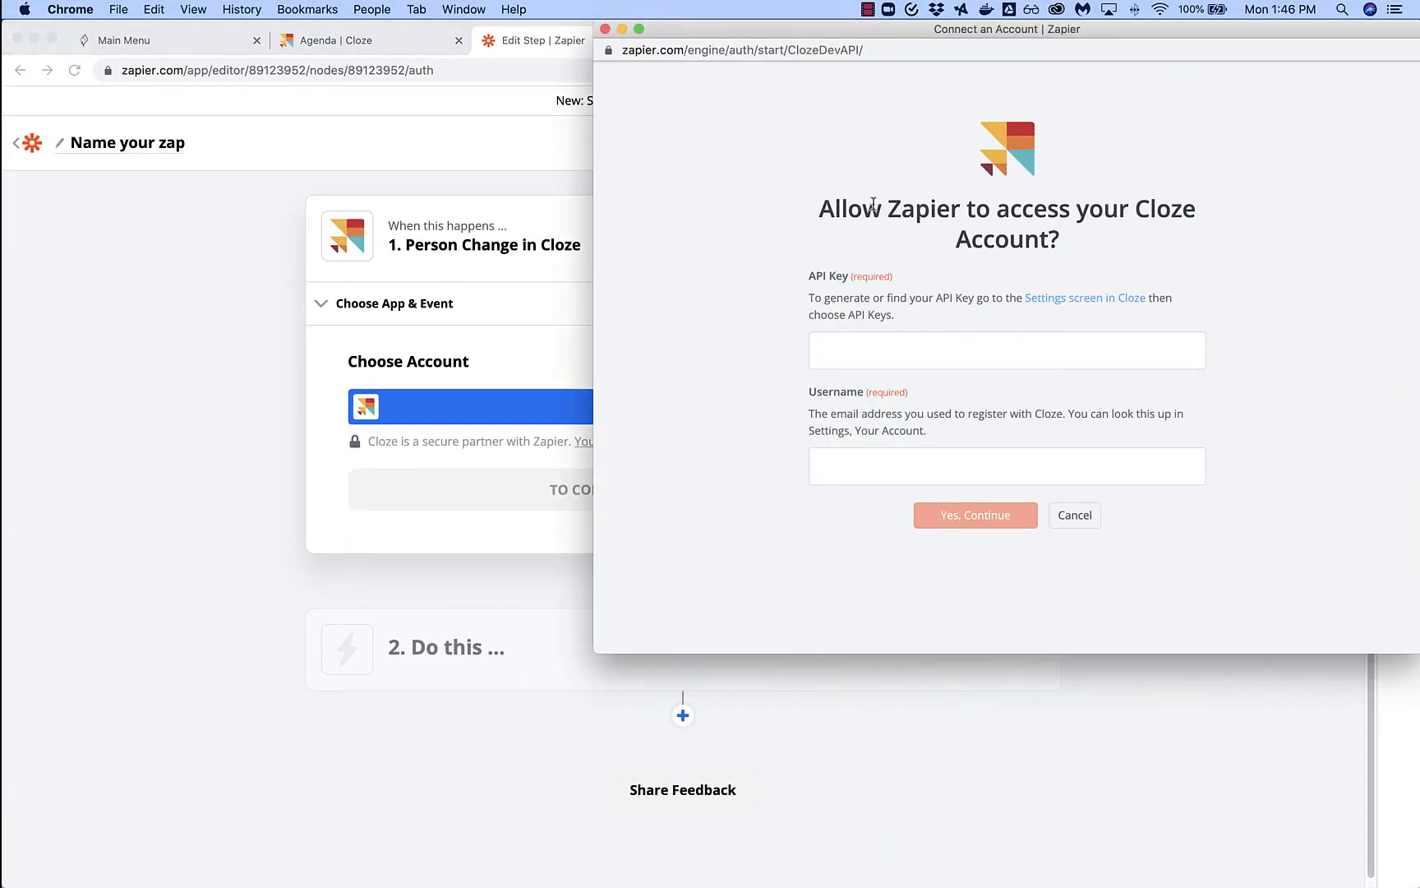
left_click(869, 352)
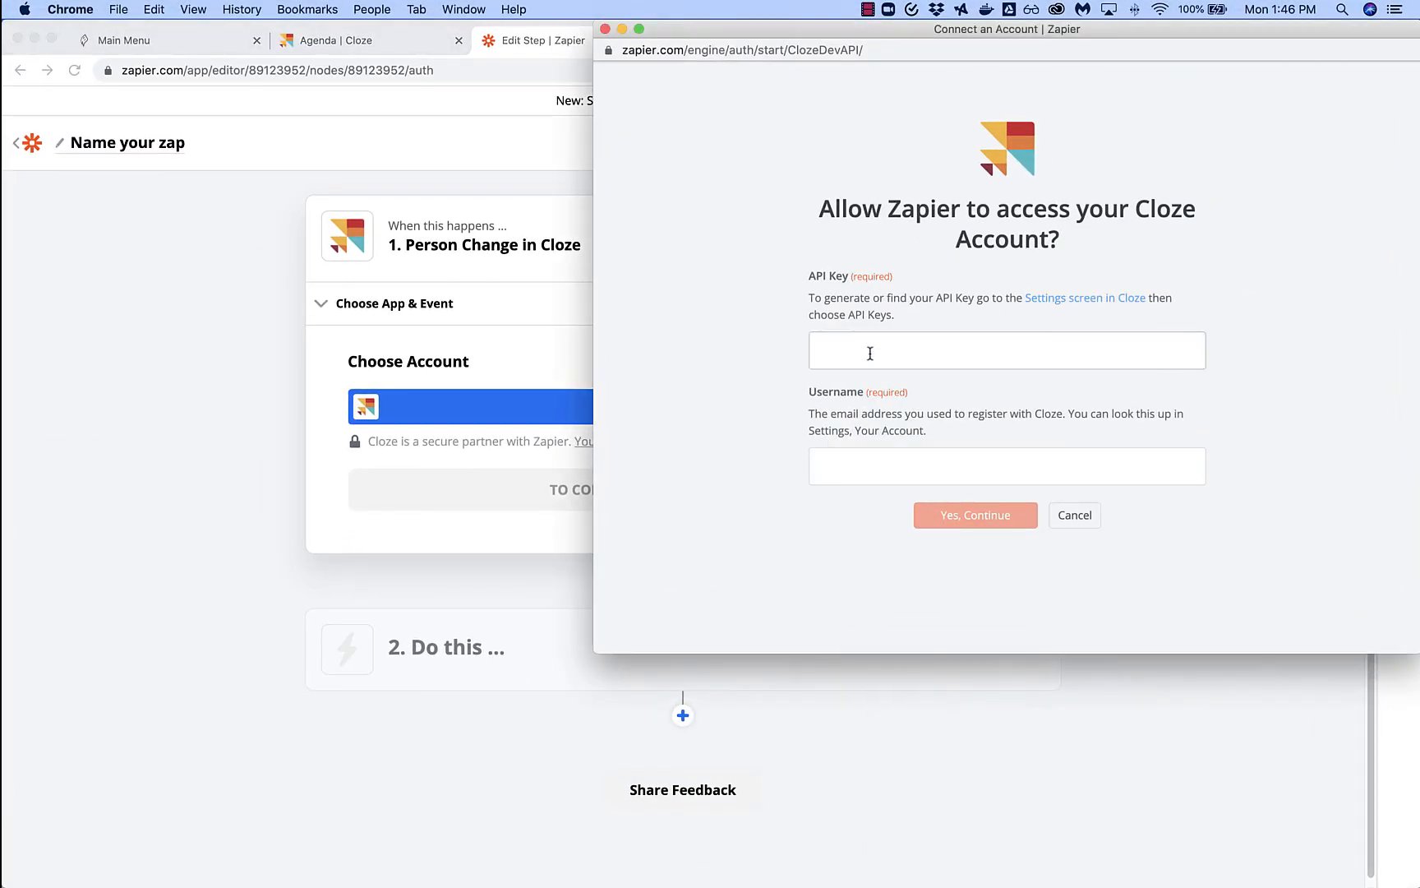
key("super+v")
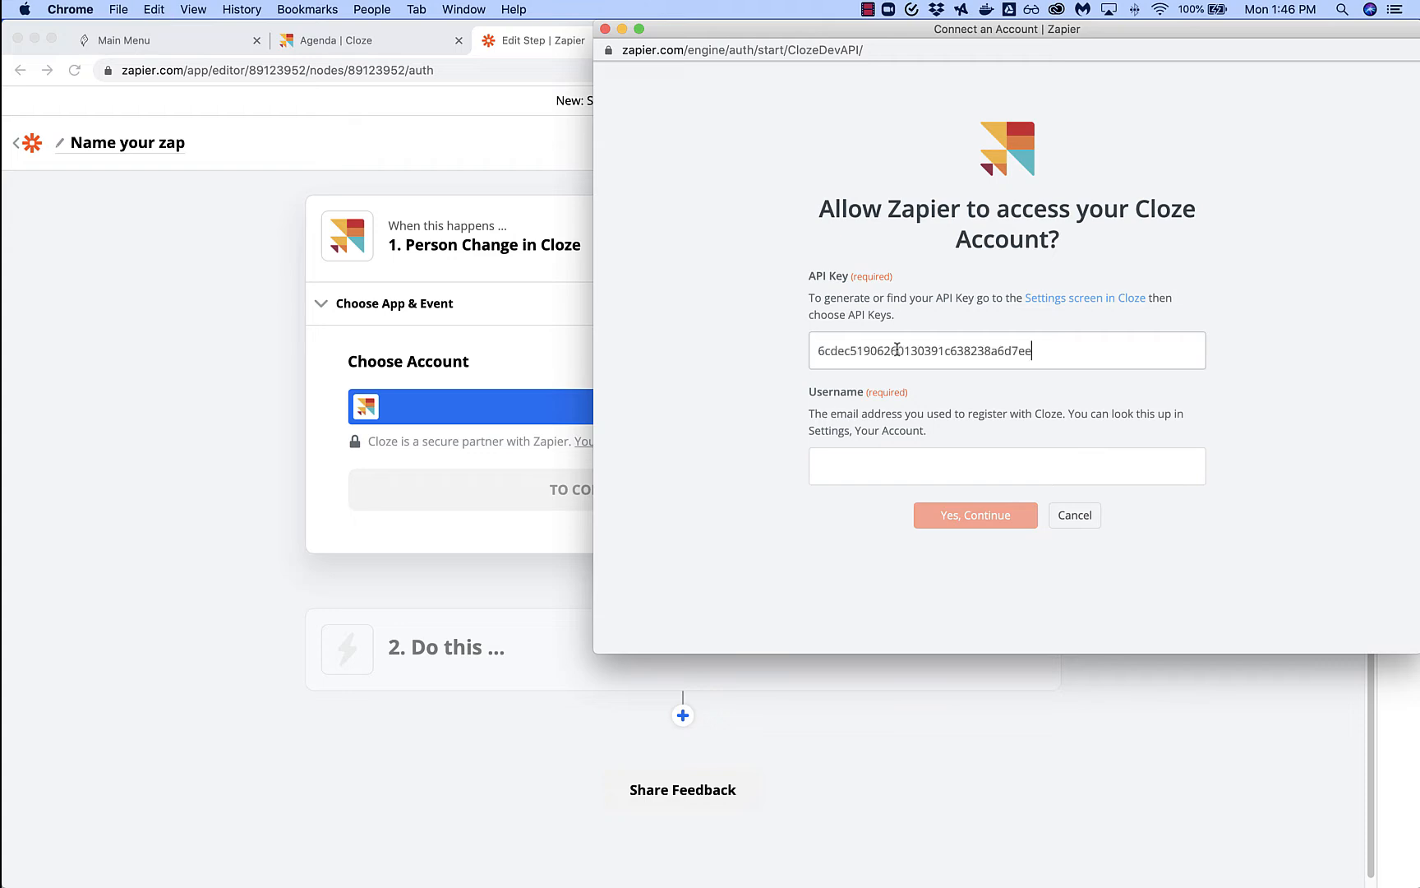
left_click(914, 466)
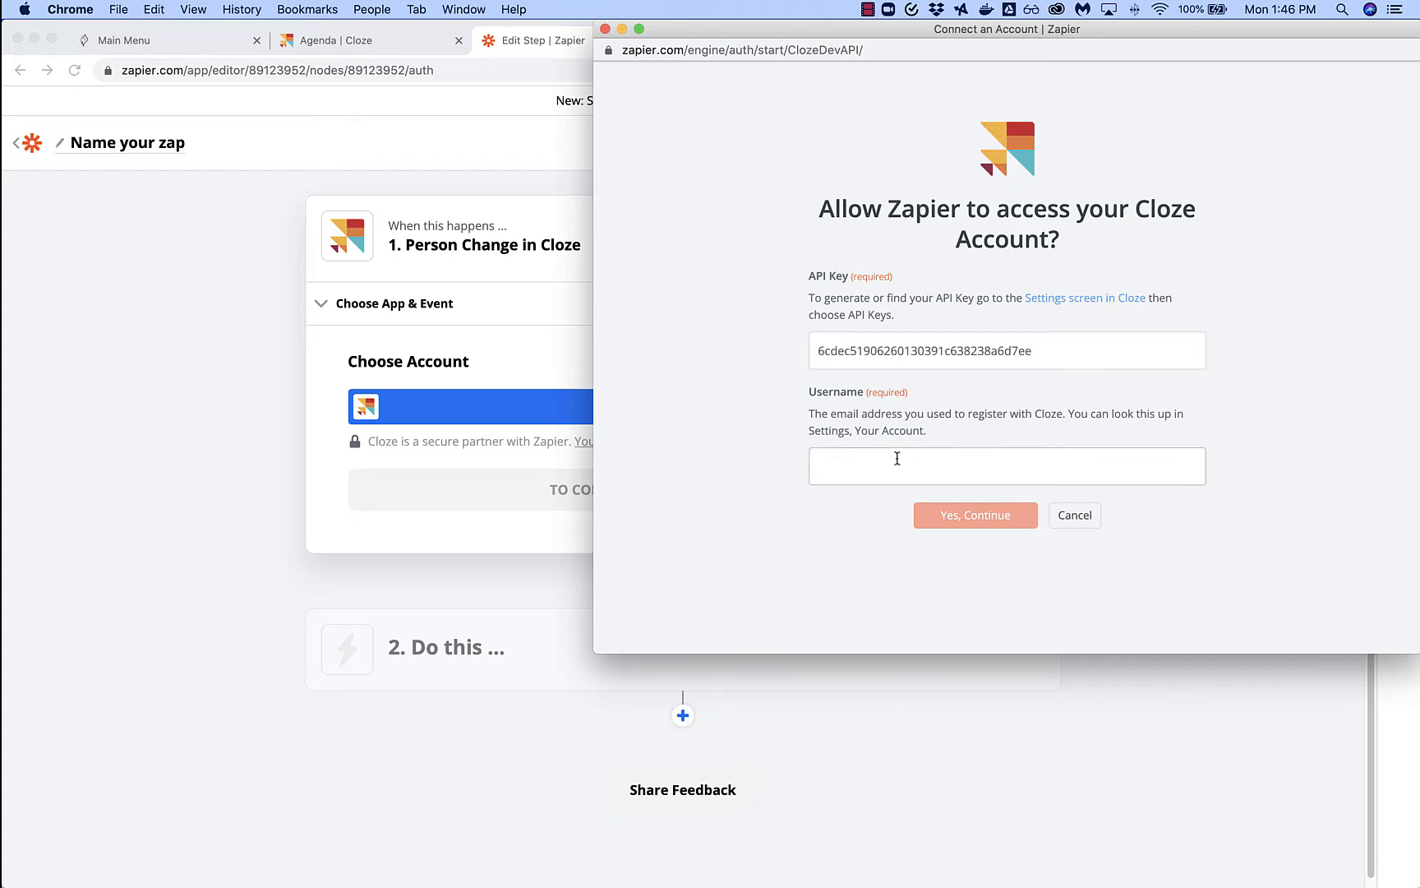
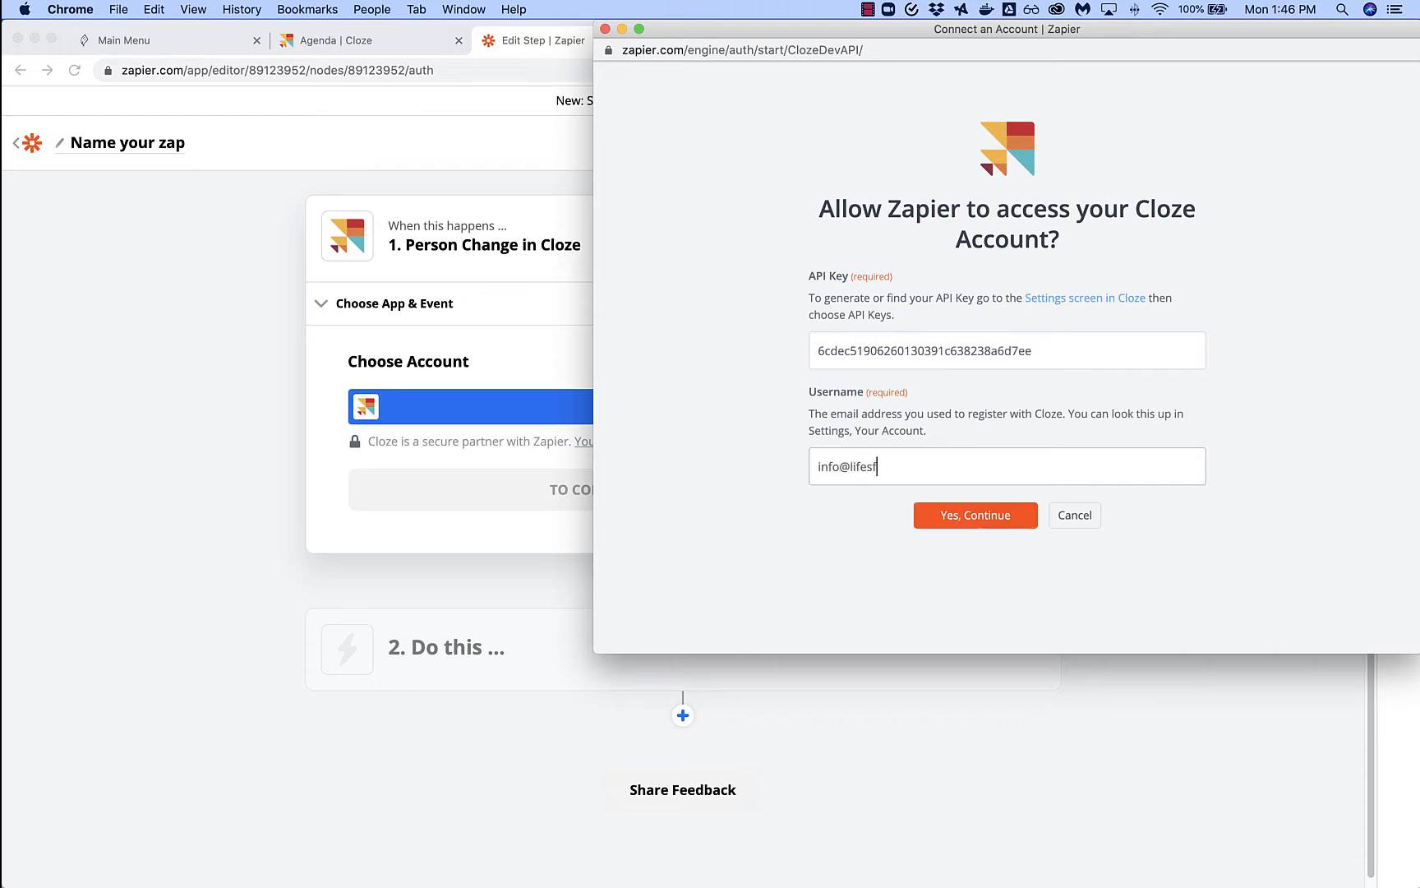
left_click(1002, 520)
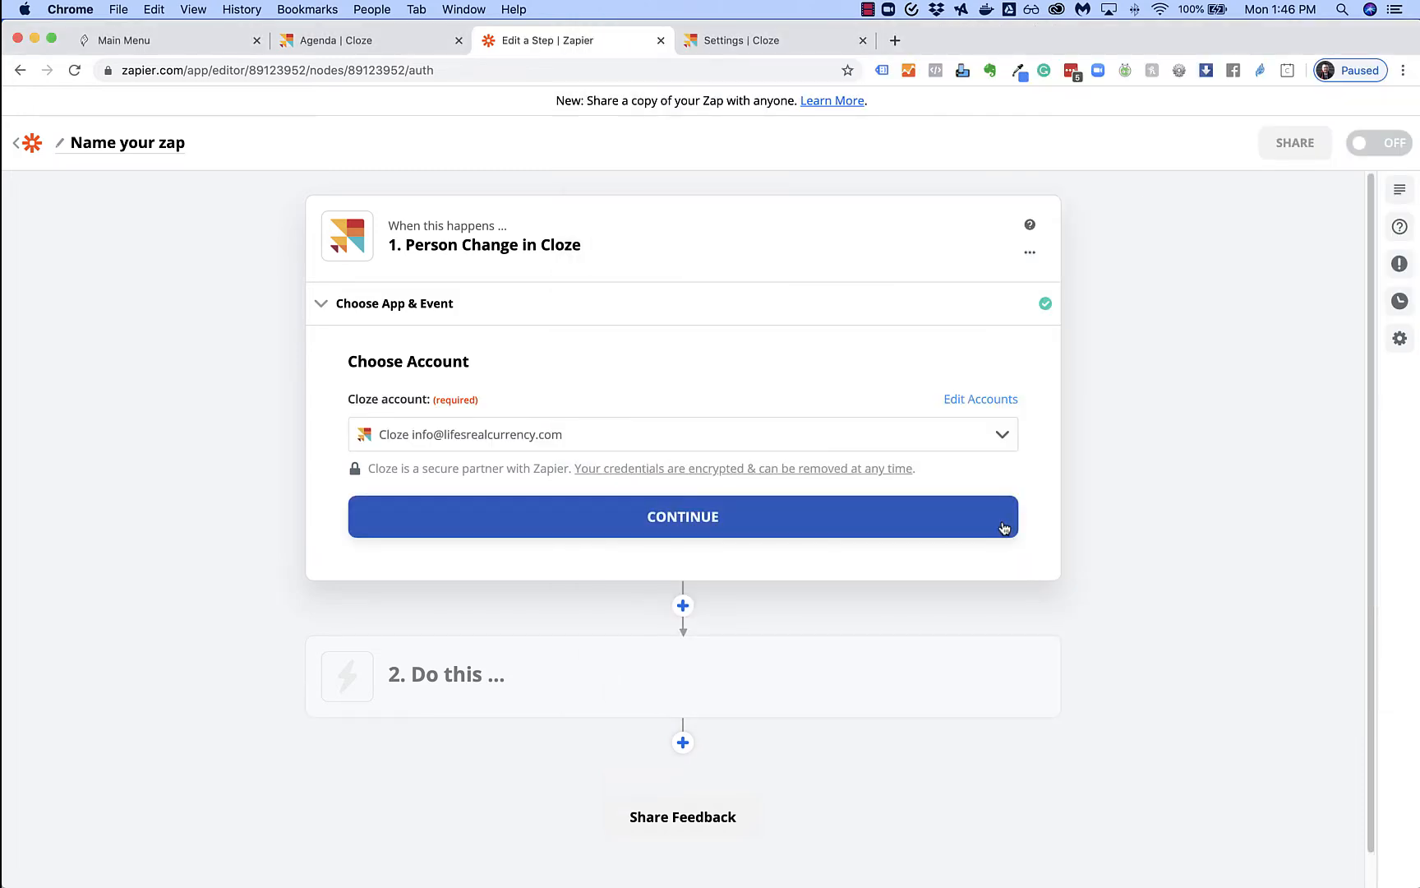
left_click(714, 521)
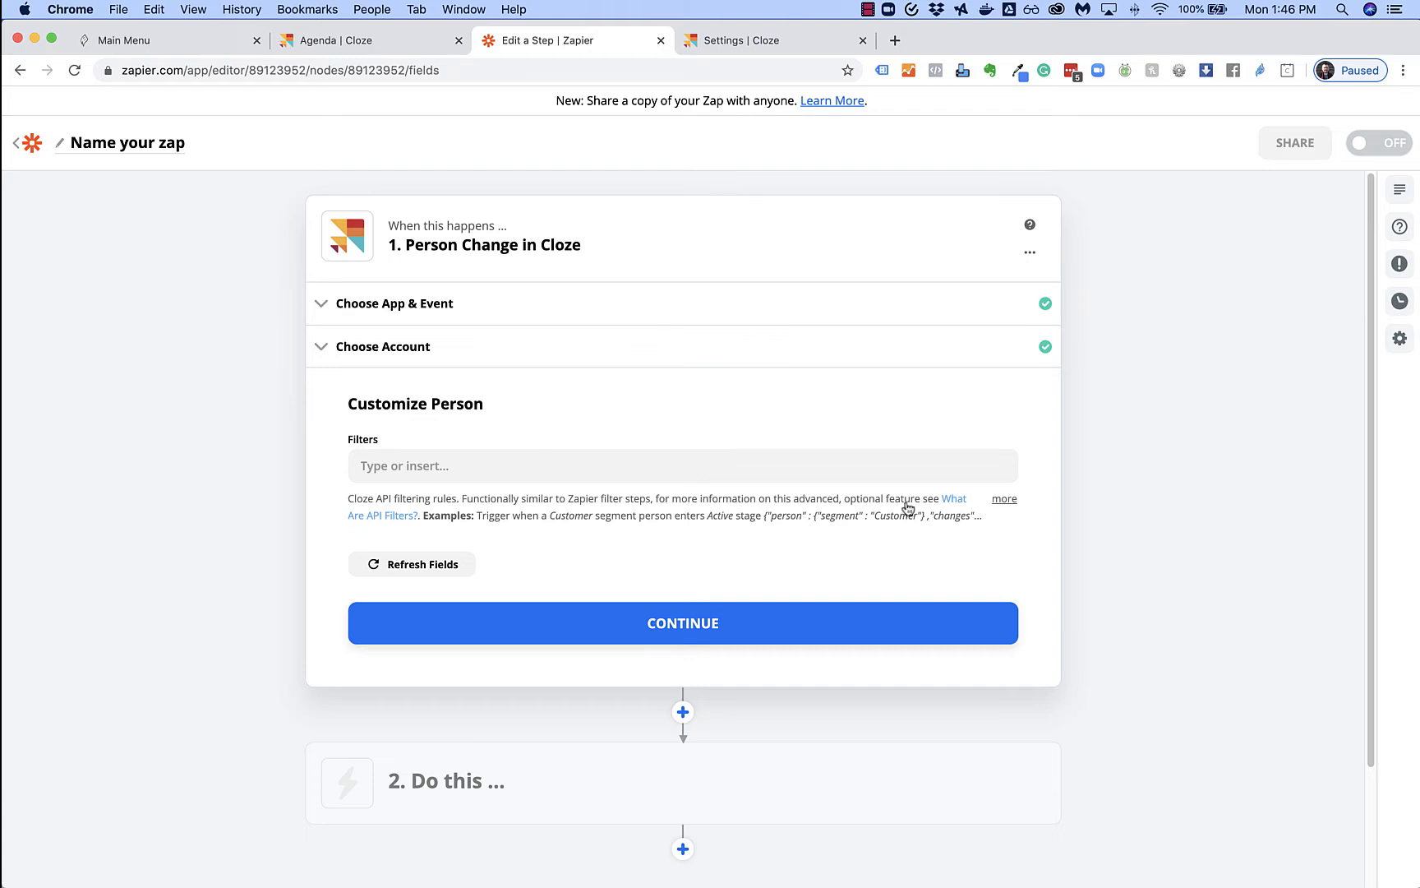
Expand the full Cloze filter examples, then switch to the Cloze agenda
left_click(1004, 499)
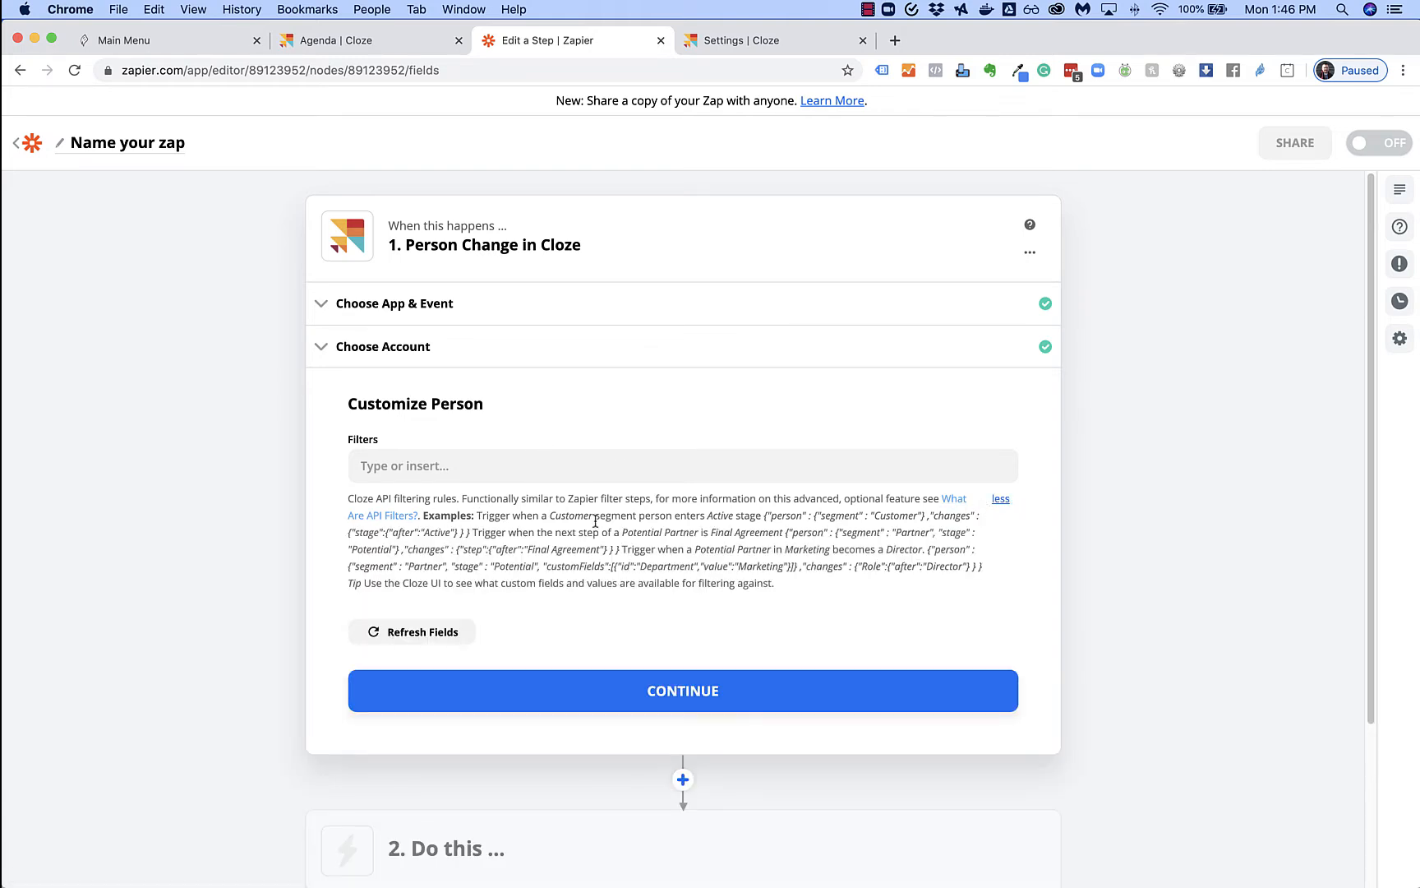
left_click(393, 42)
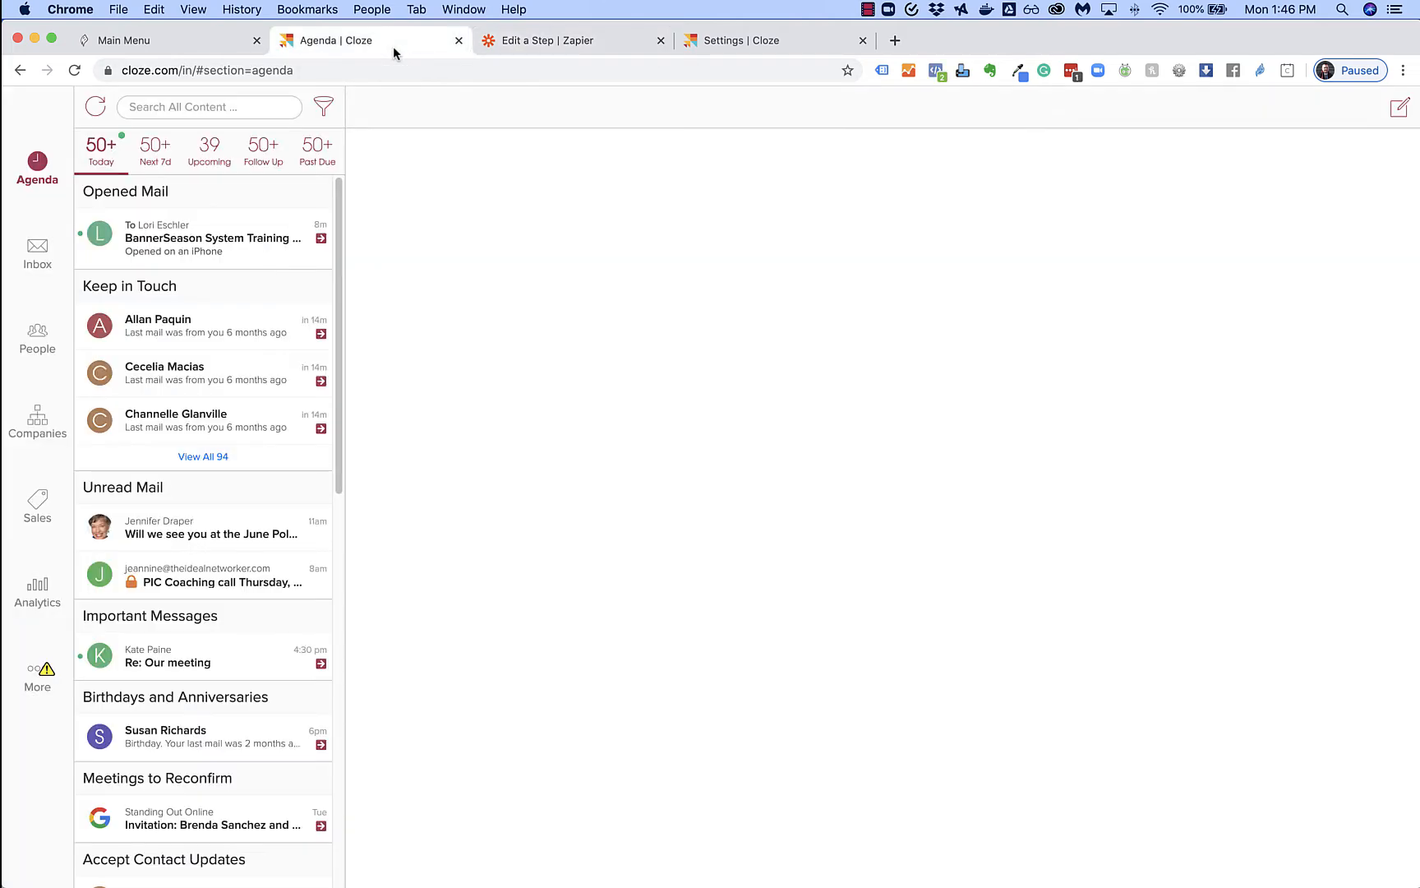
Open a new Add Person form from Cloze's People section
left_click(31, 336)
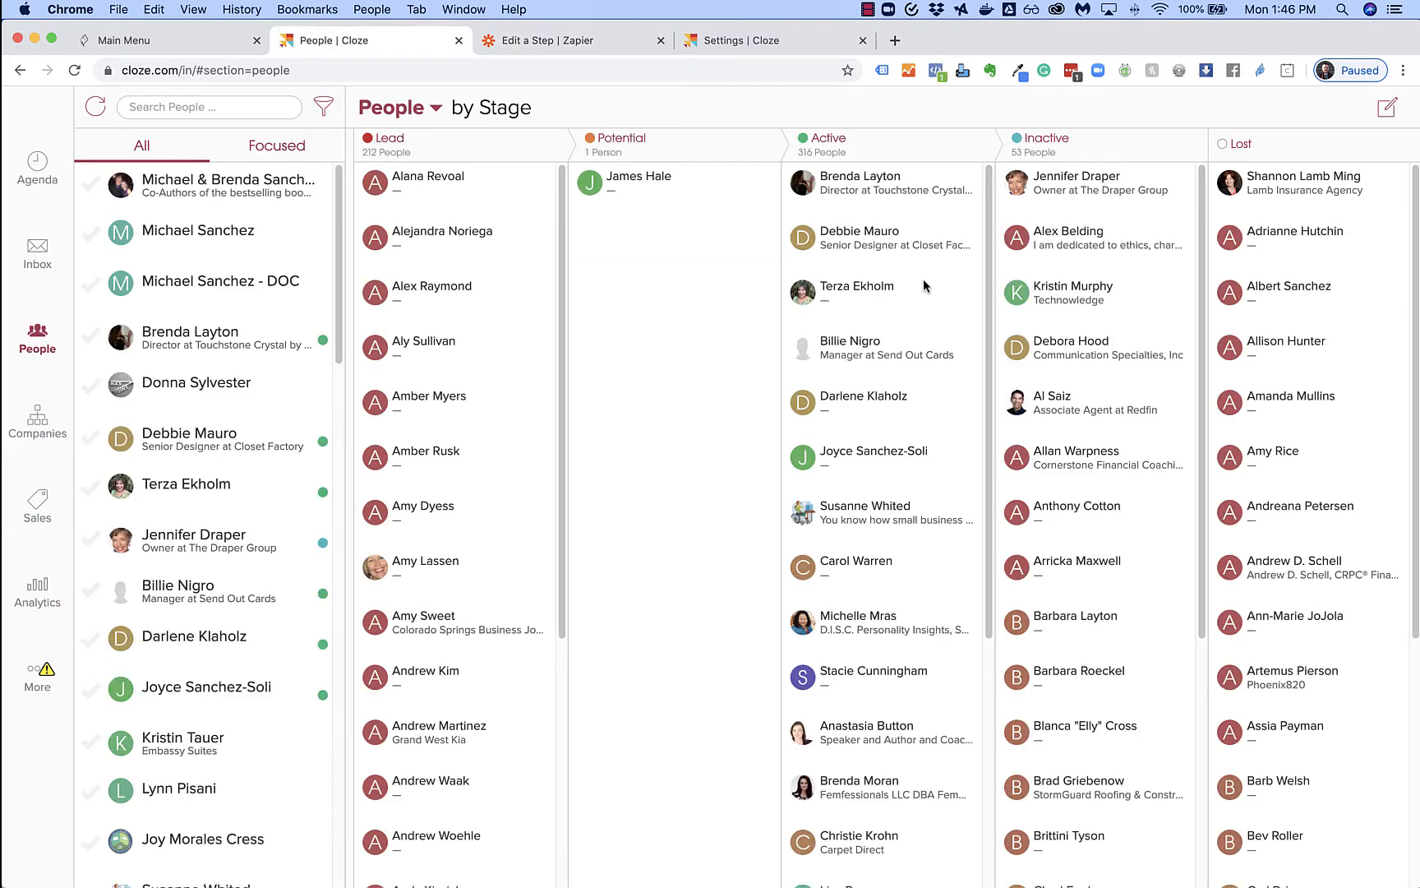
left_click(1386, 115)
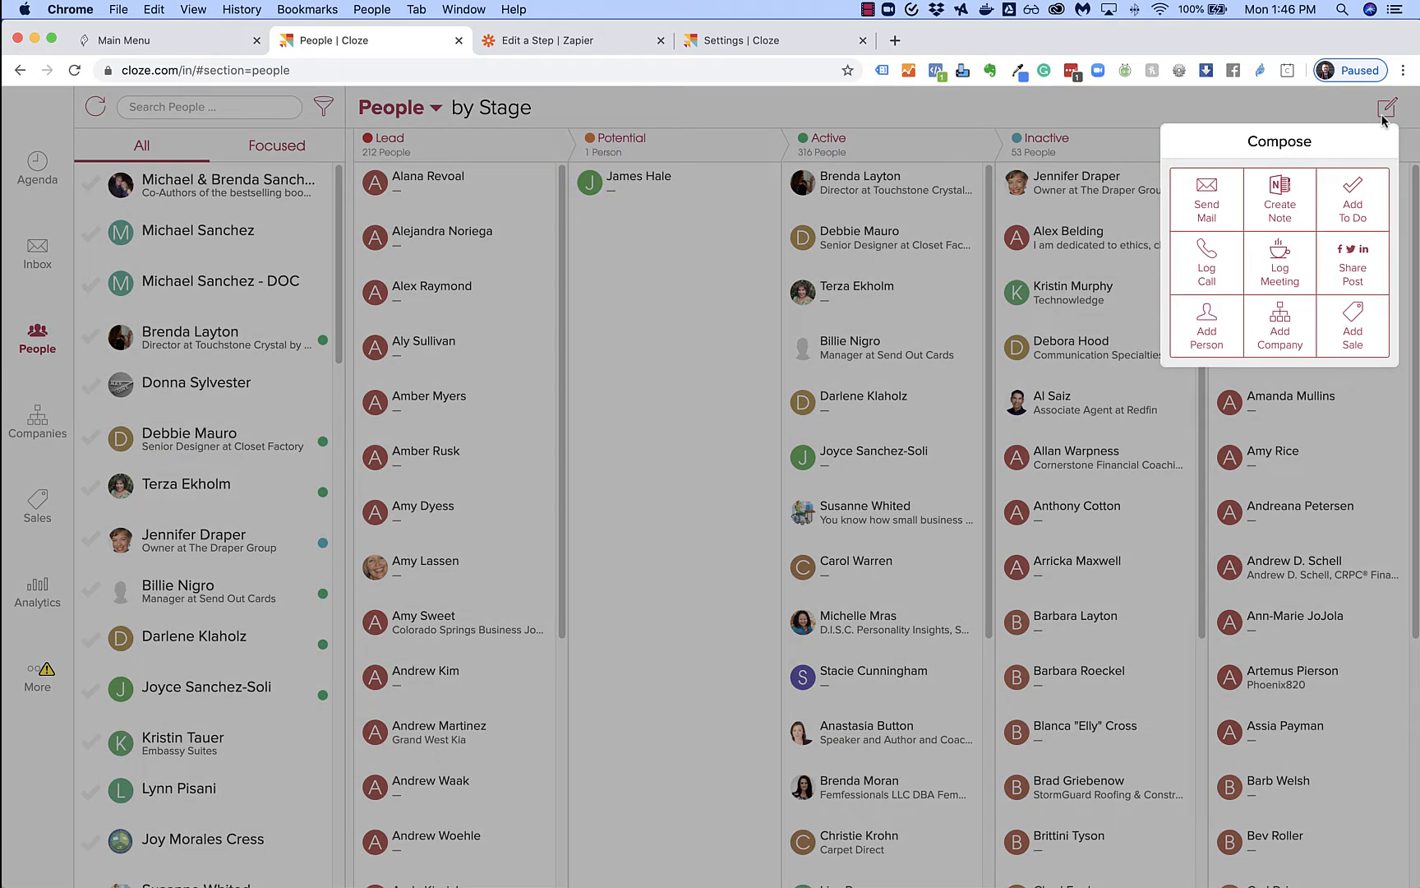
left_click(1211, 328)
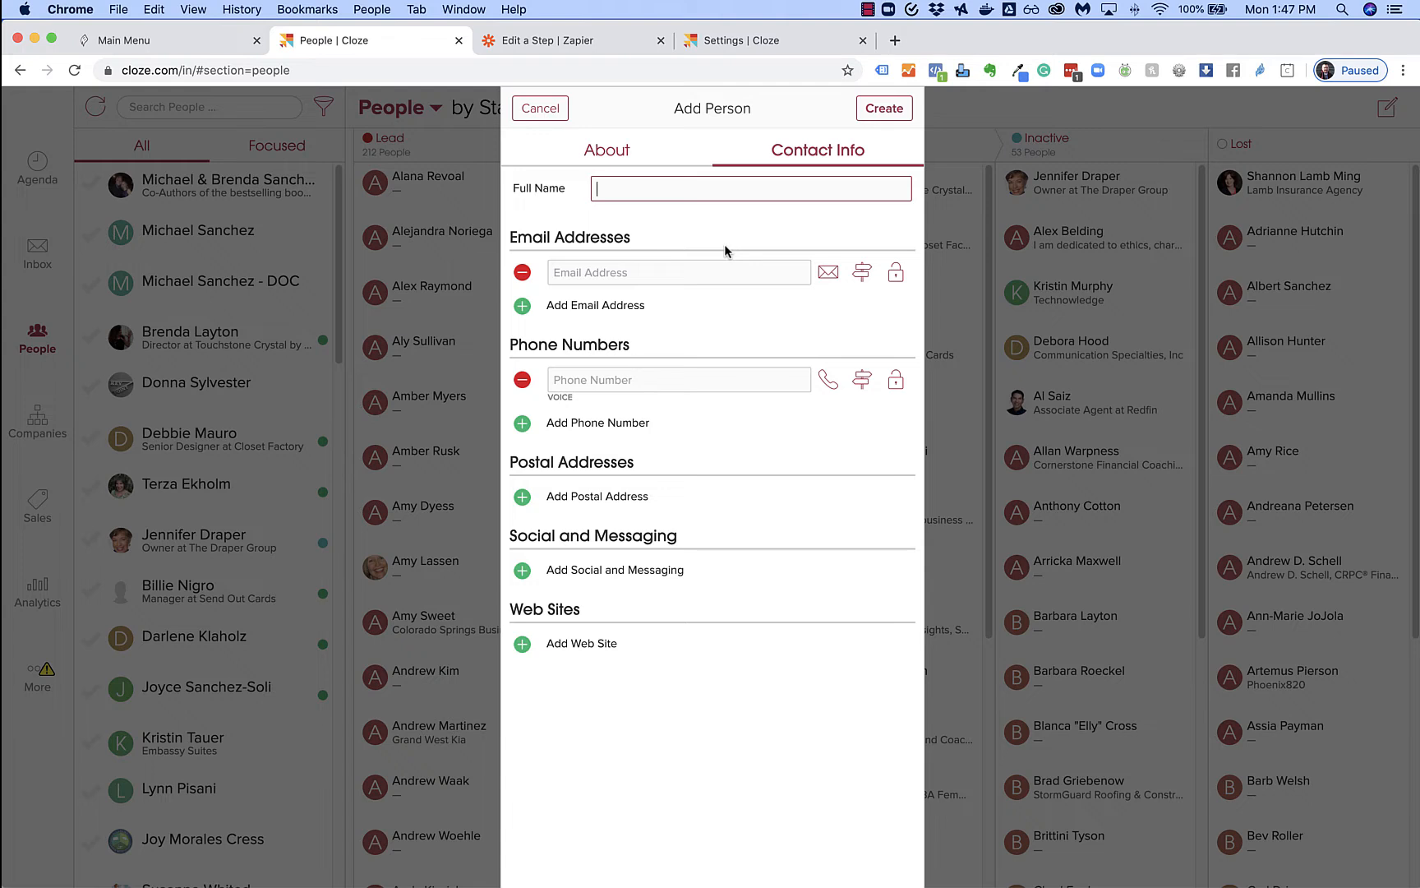
Enter the test person's full name, e-mail address and phone number
type("Ju")
key("BackSpace")
type("ohn Doe")
left_click(626, 274)
type("john.doe")
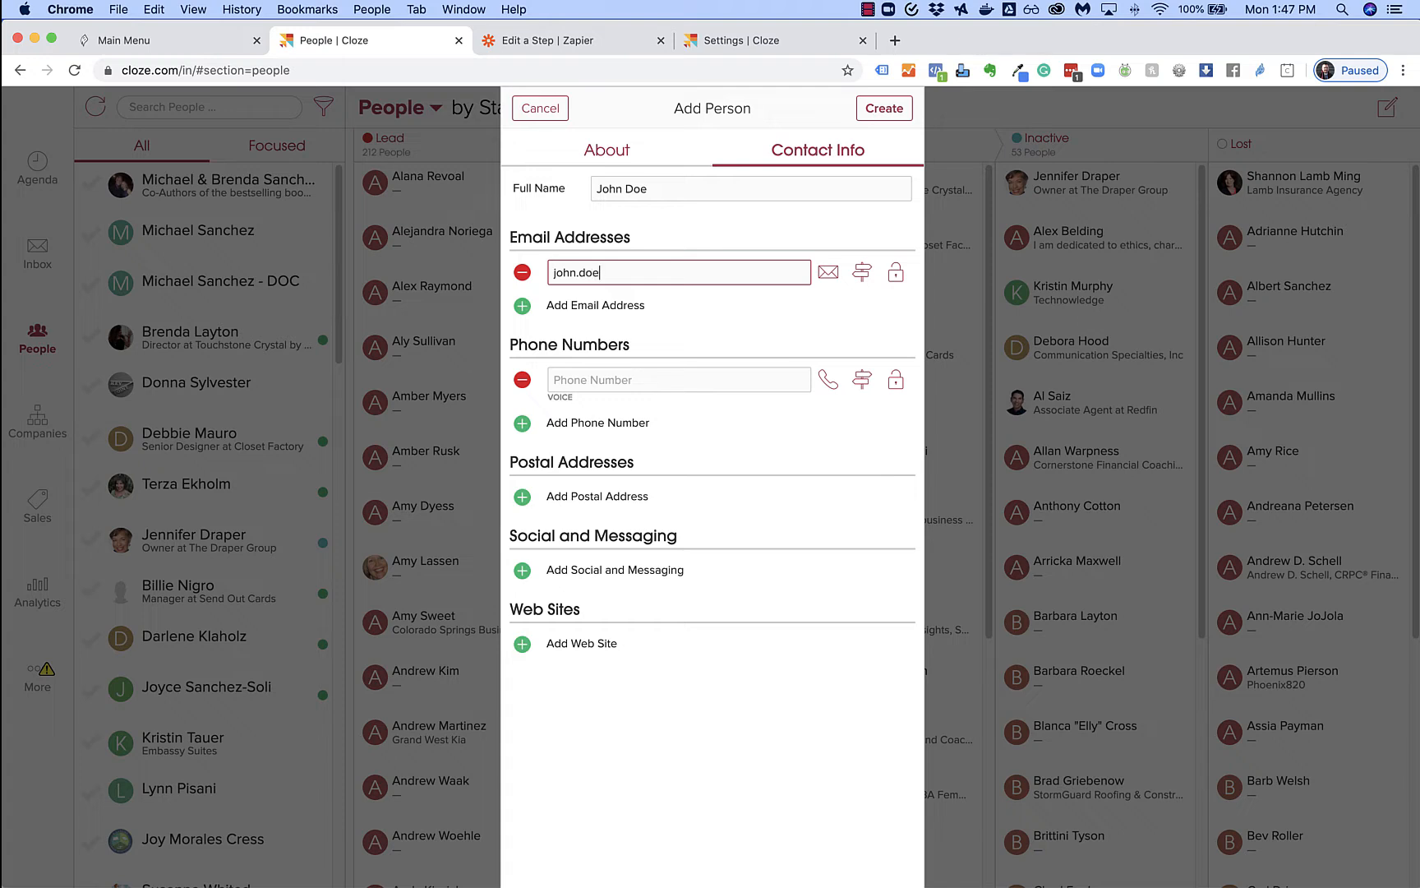
type("@myemail.com")
left_click(594, 369)
type("555-555-5555")
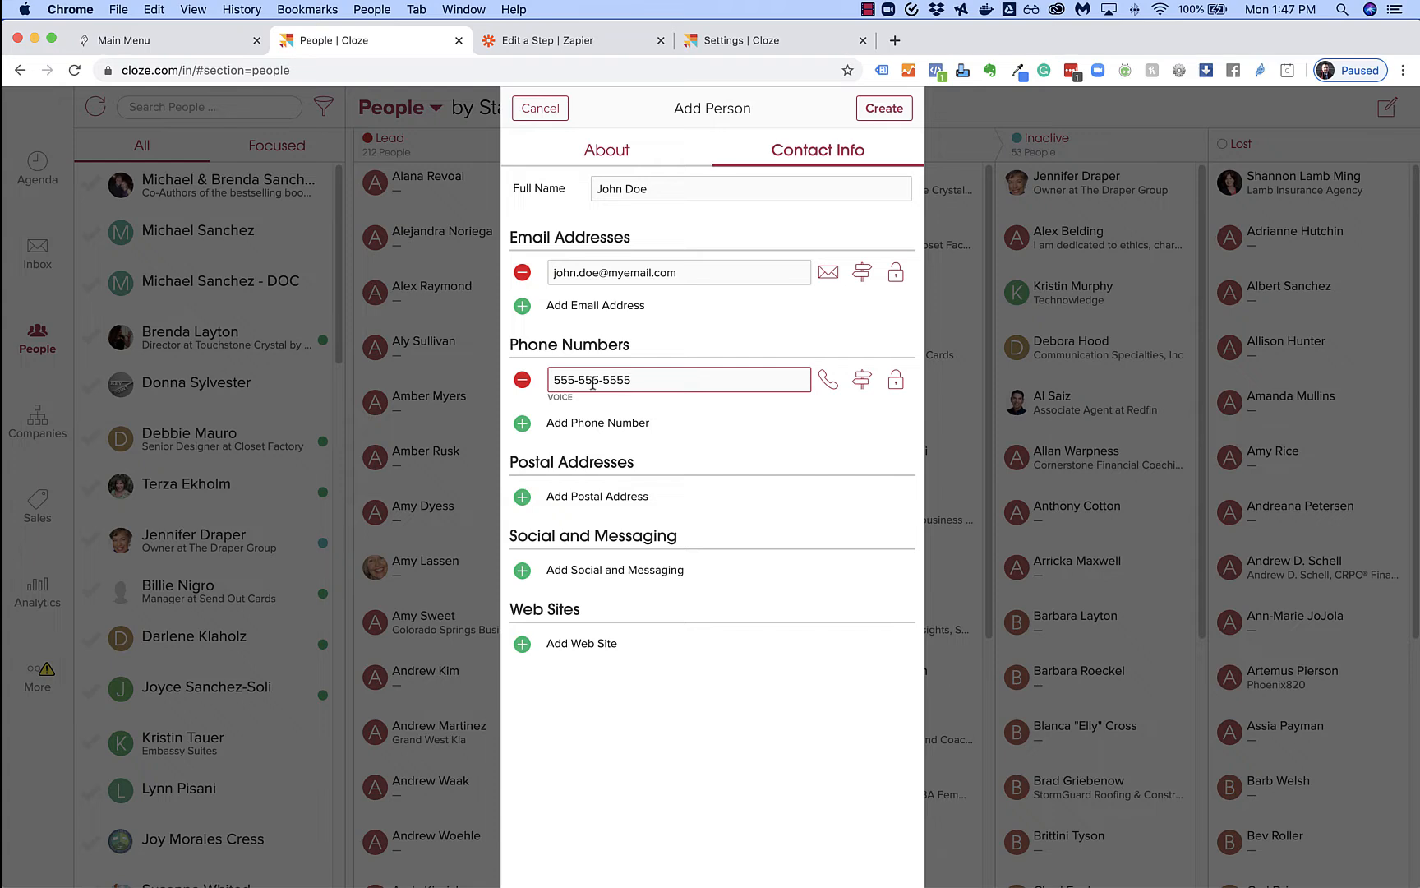
Add a postal address with the person's street and suite
left_click(524, 498)
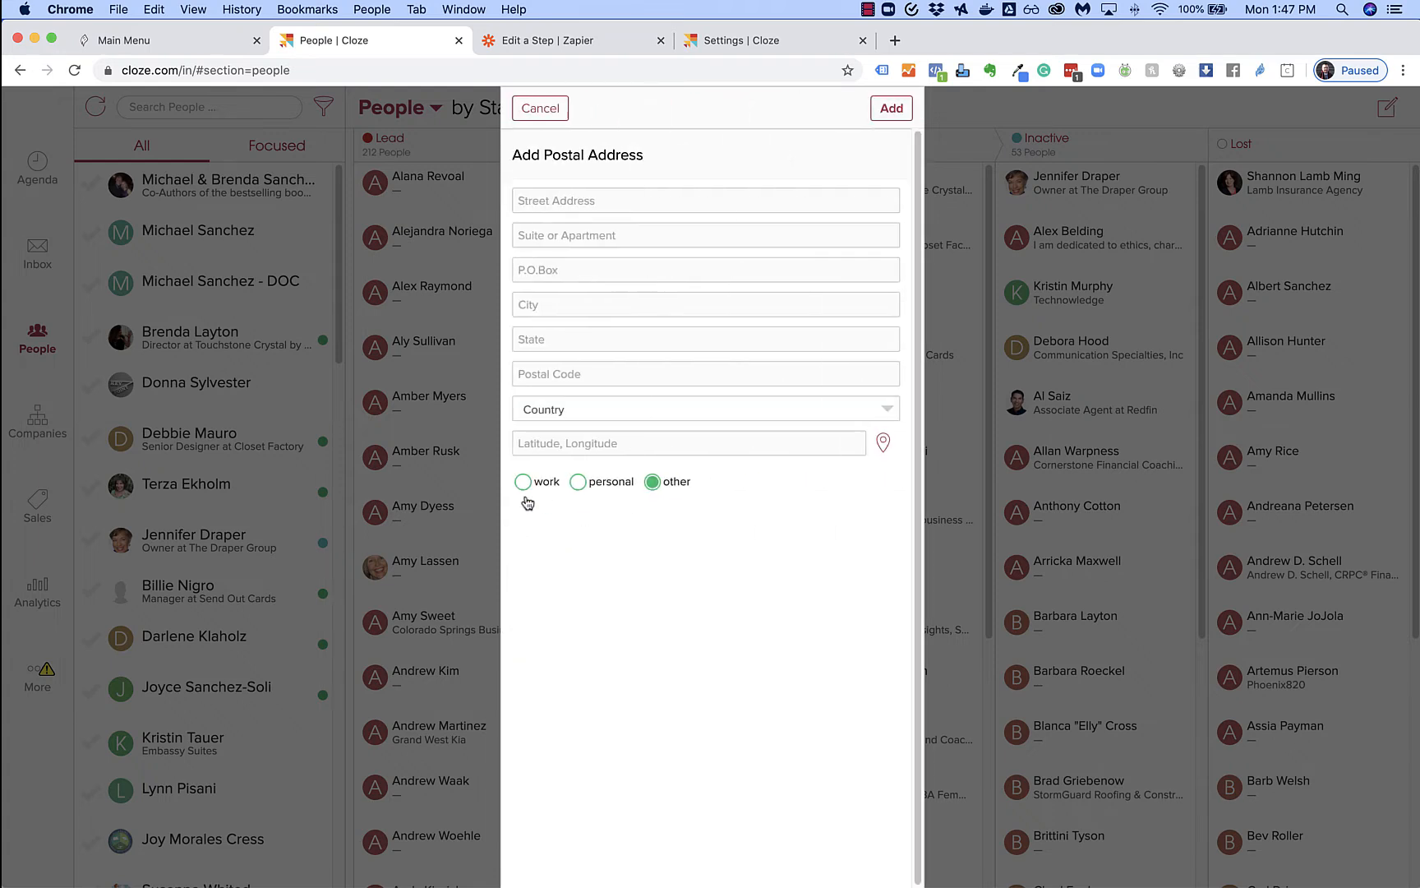
left_click(603, 203)
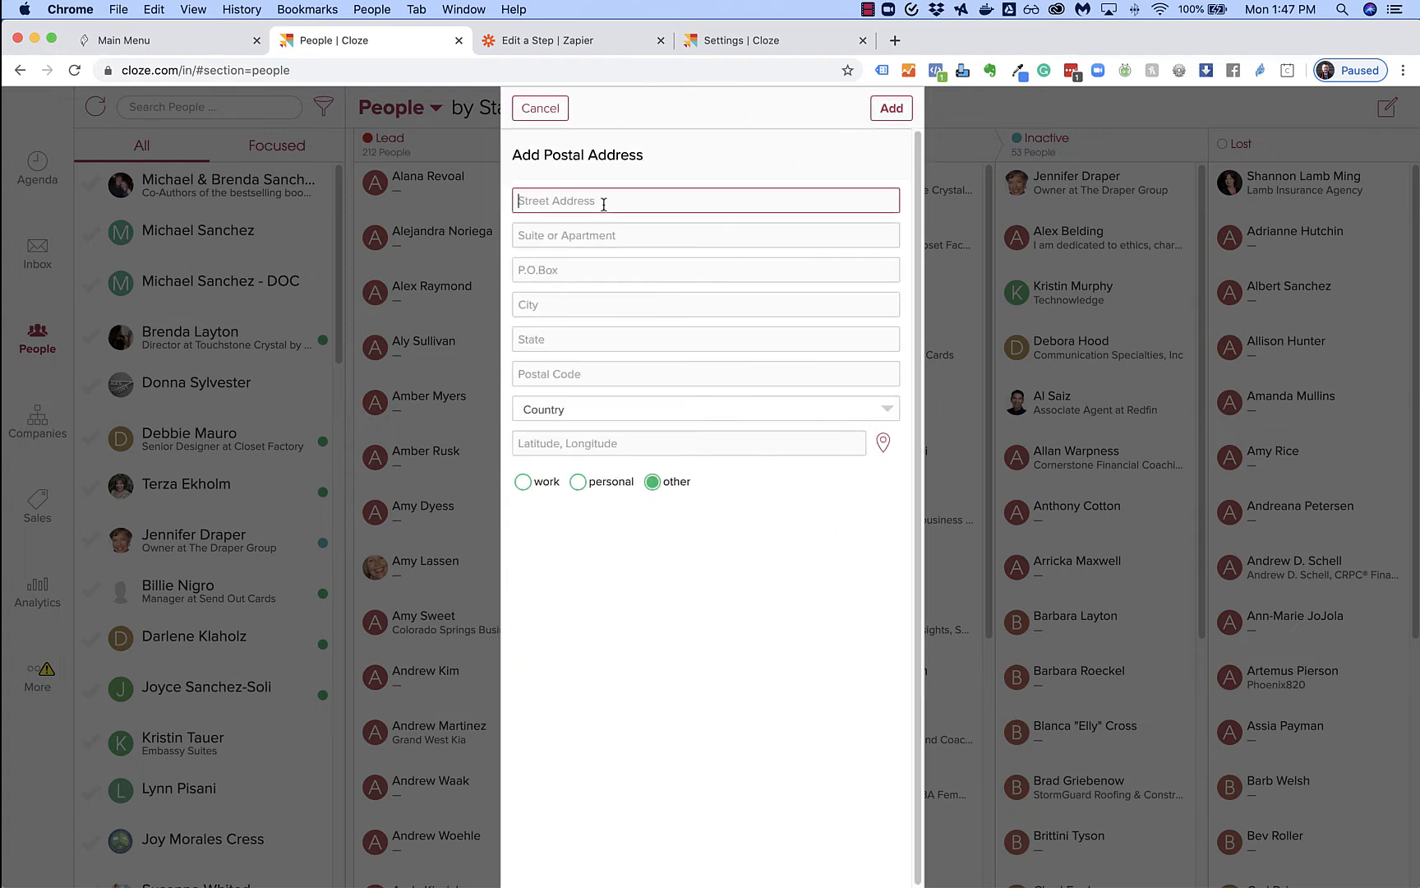
key("Tab")
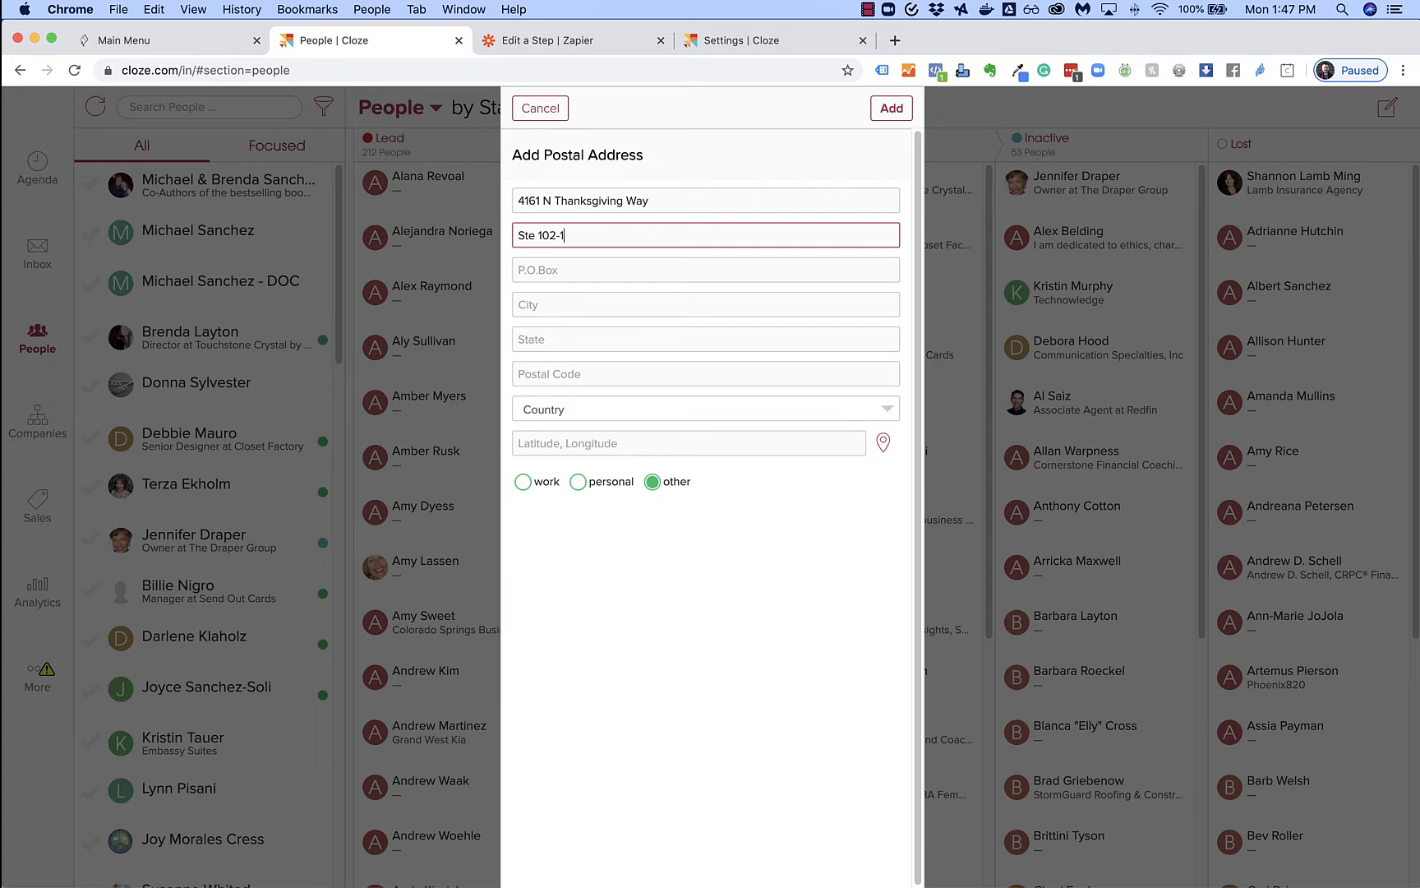
Fill in city, state and postal code, save the address, and create the person
key("Tab")
key("Tab")
type("Lehi")
key("Tab")
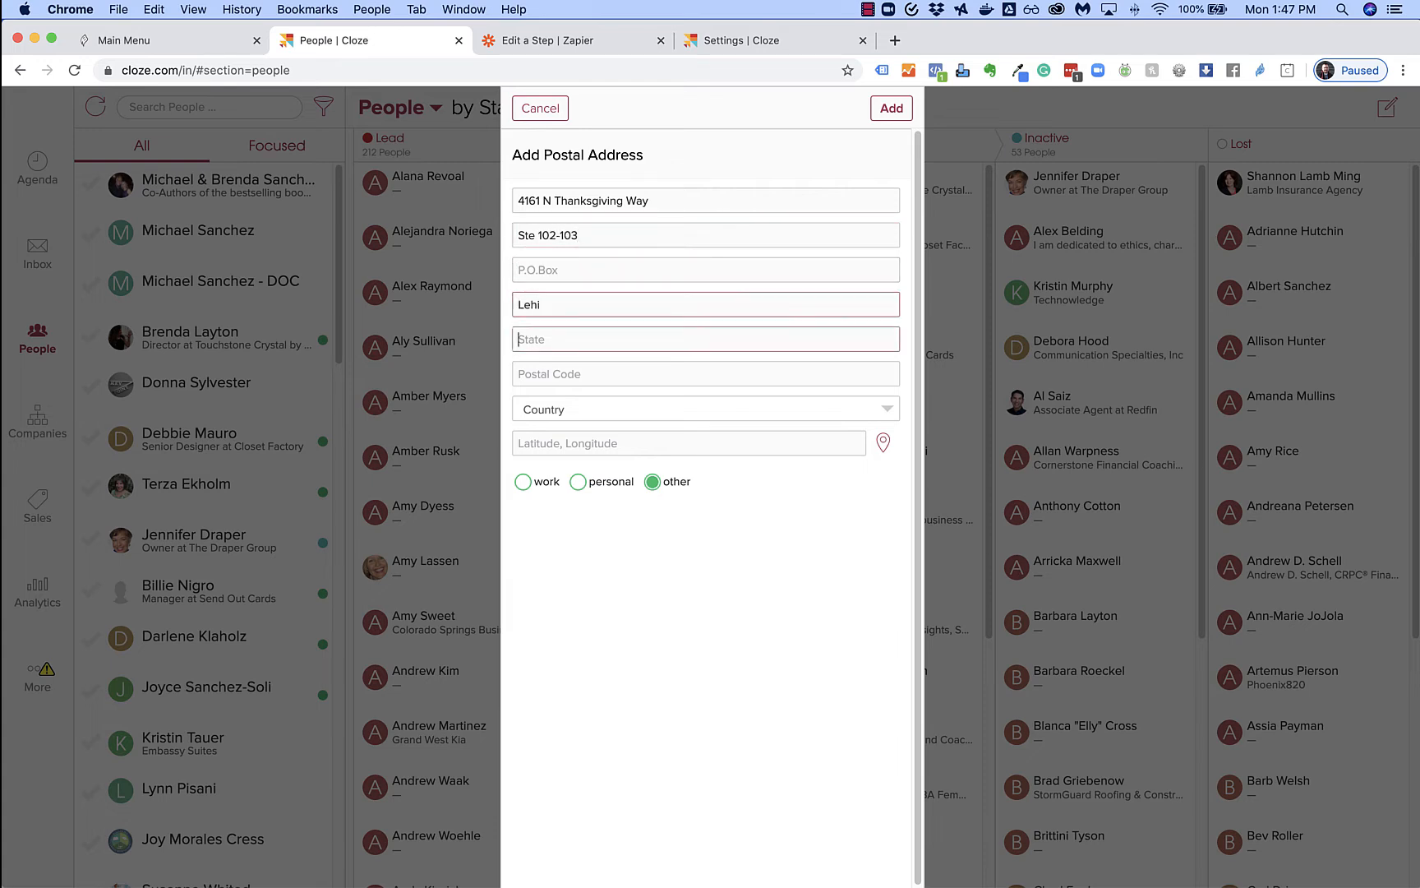
type("UT")
key("Tab")
type("84043")
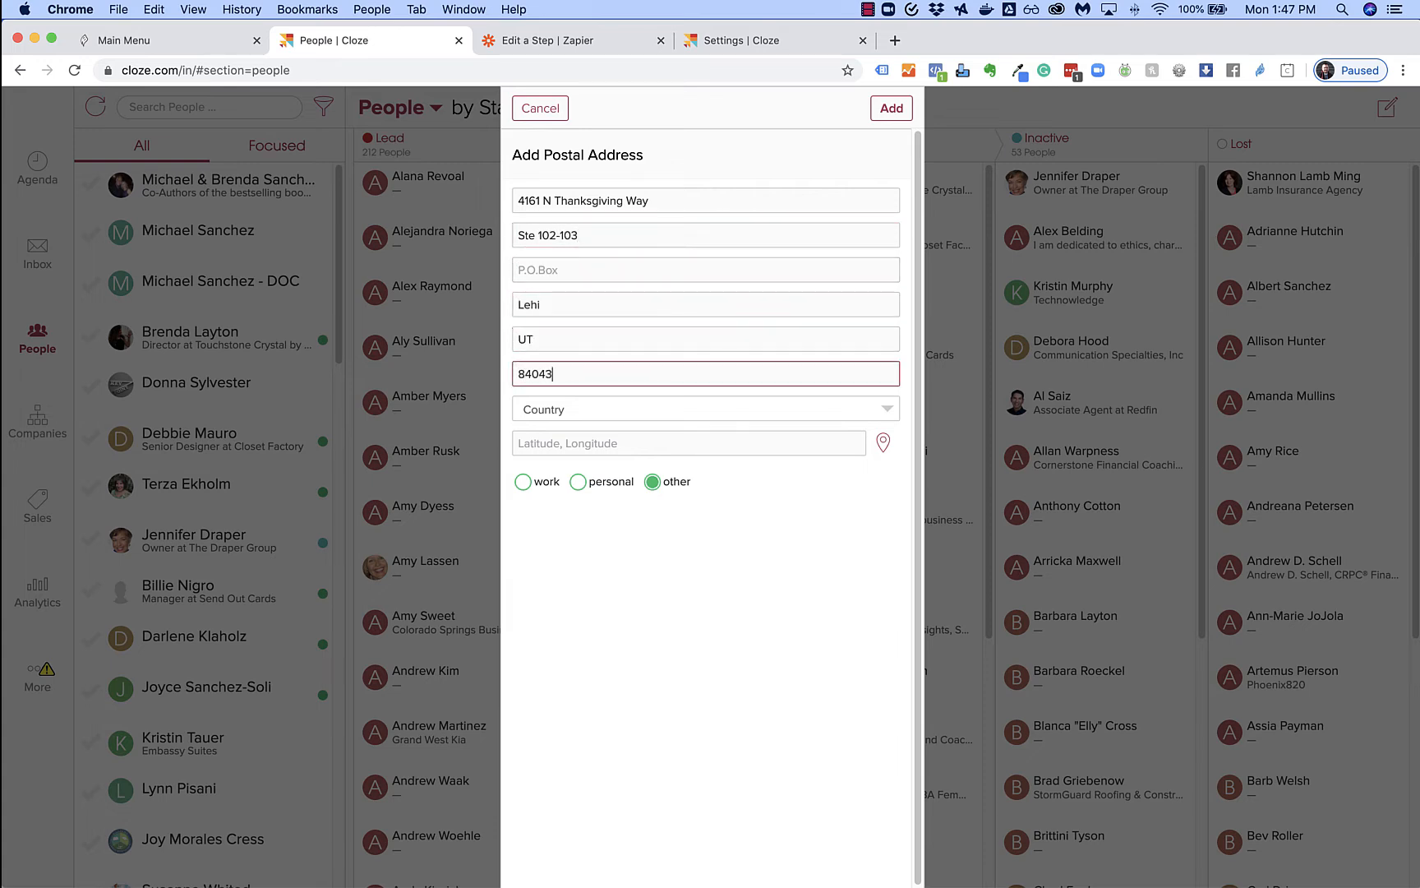
left_click(893, 109)
left_click(898, 112)
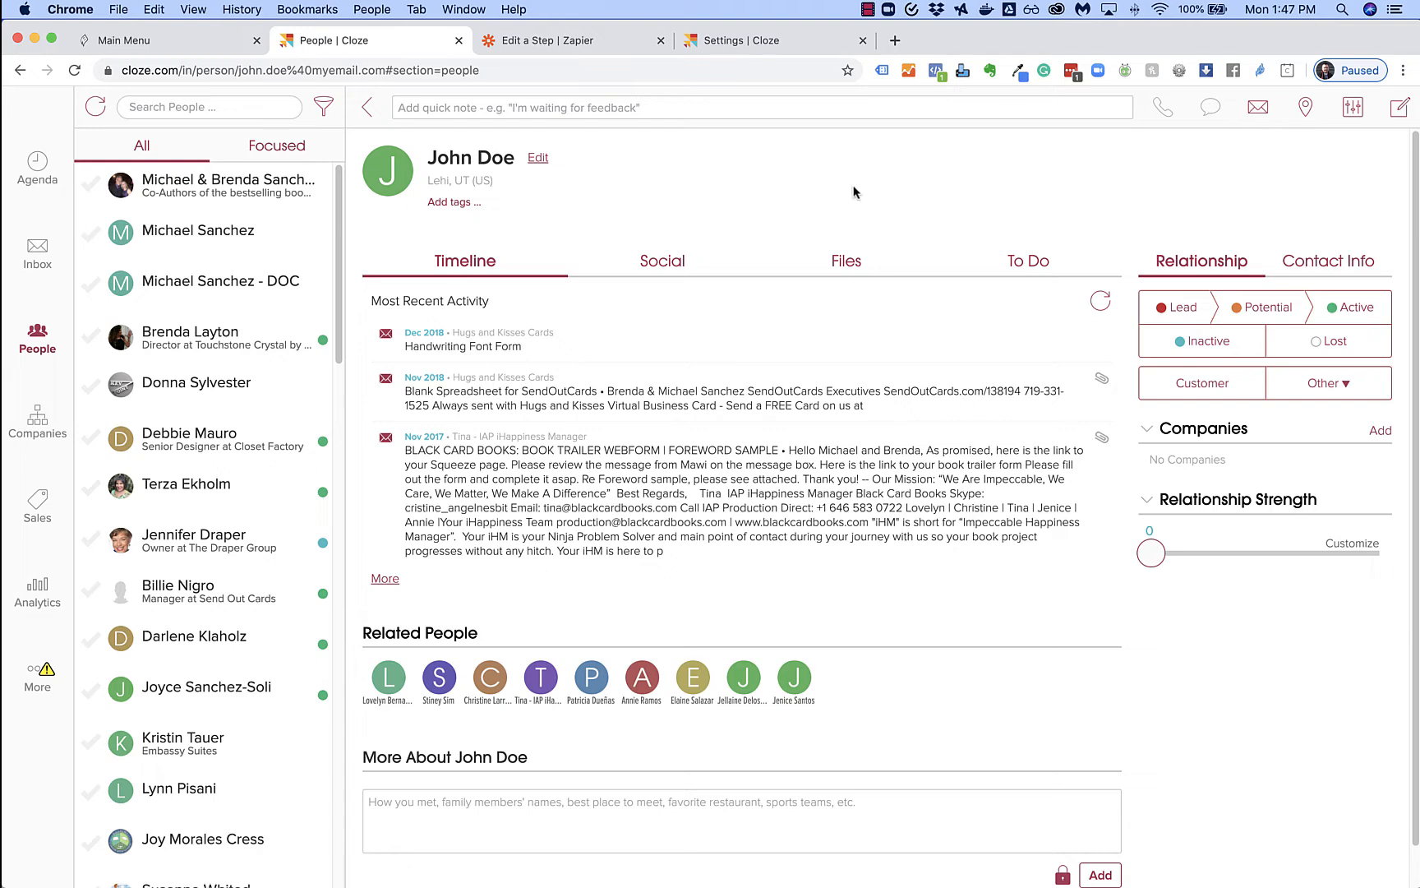
left_click(764, 50)
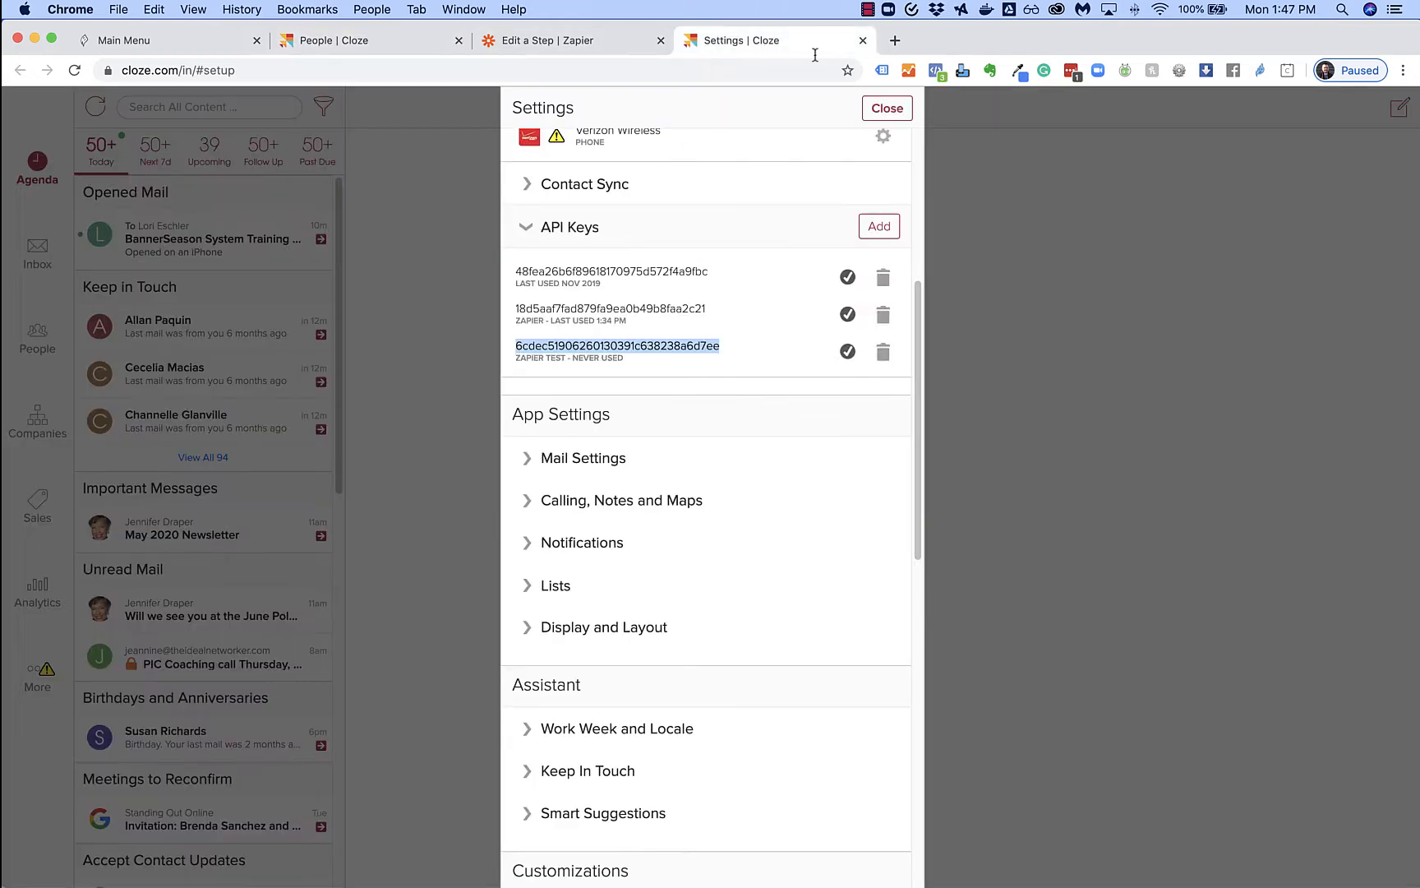
left_click(559, 46)
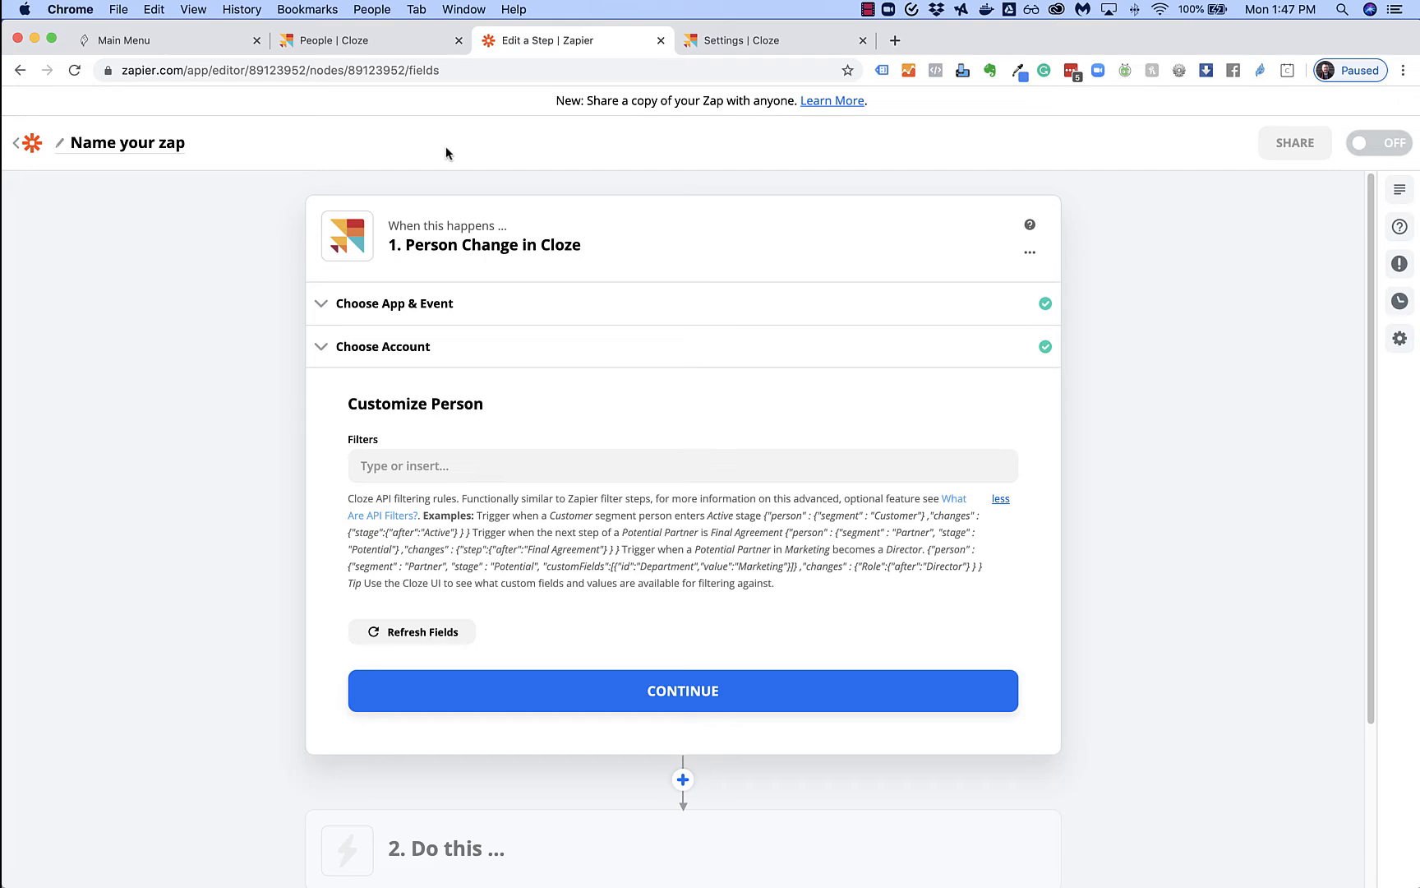
left_click(345, 45)
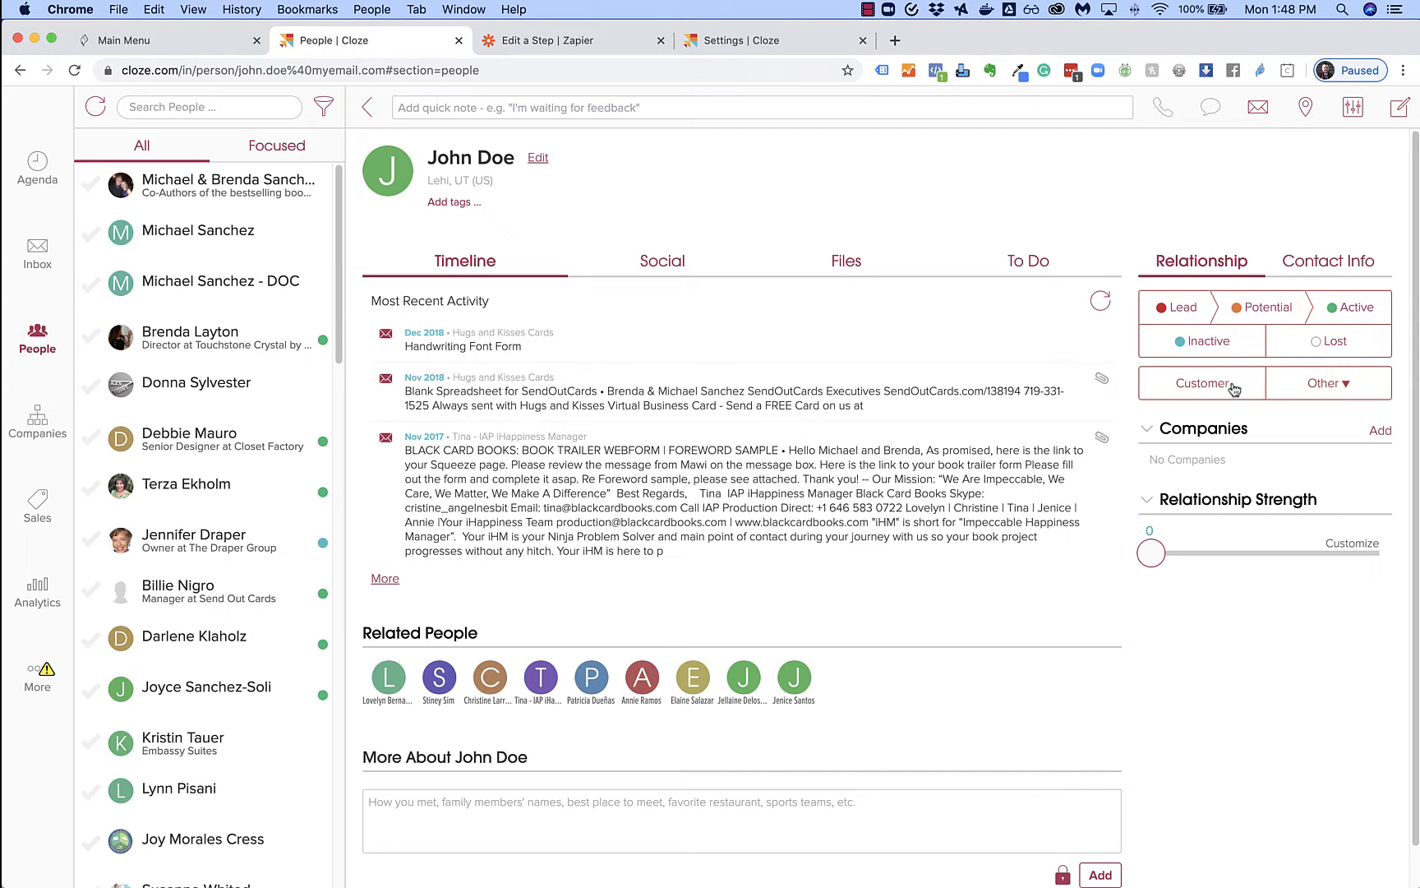
Switch back to the Zap's Customize Person filter step in Zapier
left_click(578, 45)
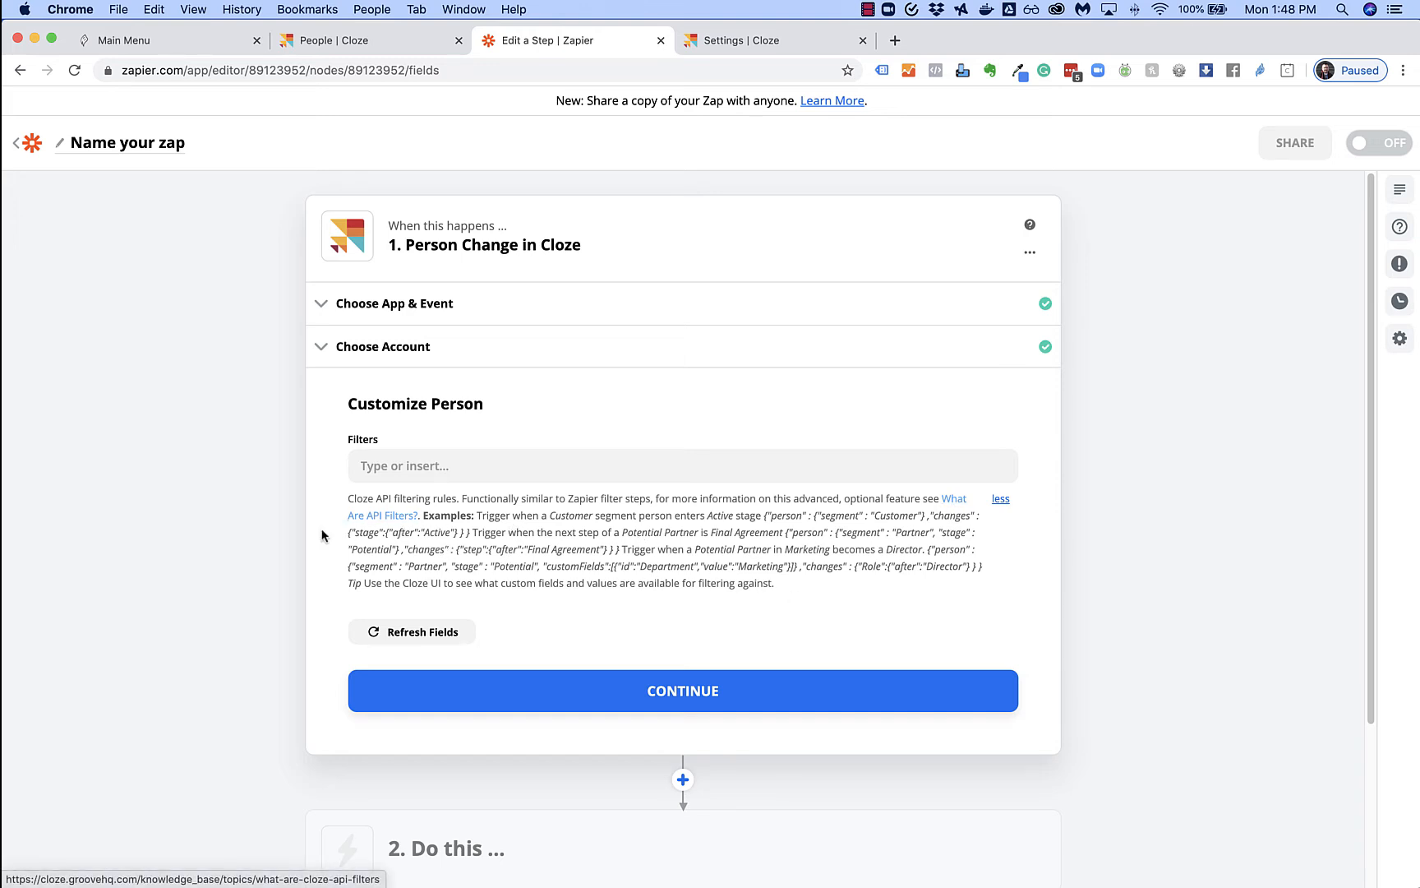
Copy the example person-filter JSON from the 'What Are API Filters?' help article
left_click(375, 523)
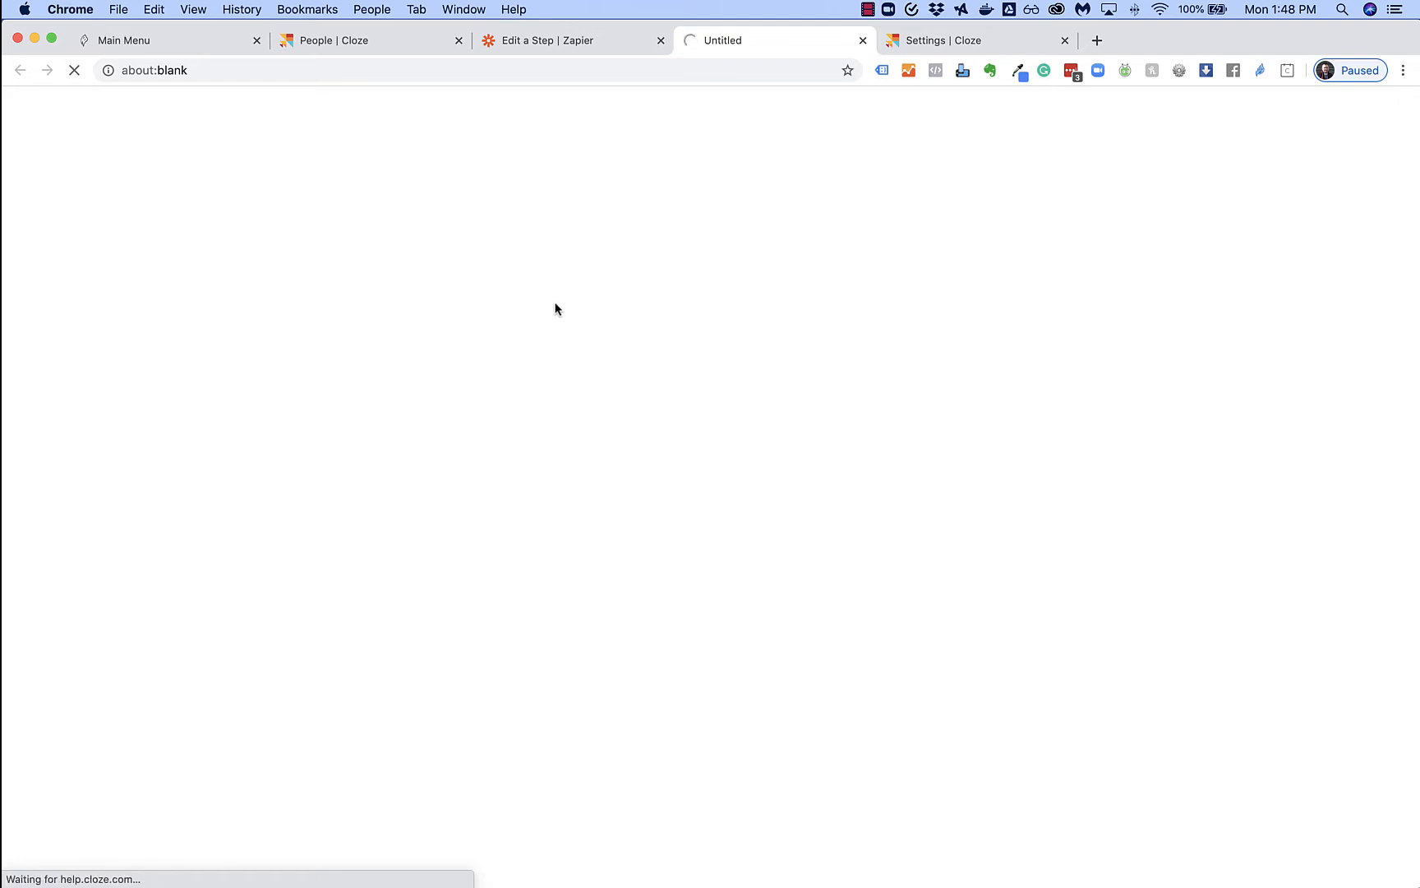
scroll(624, 475, "down", 10)
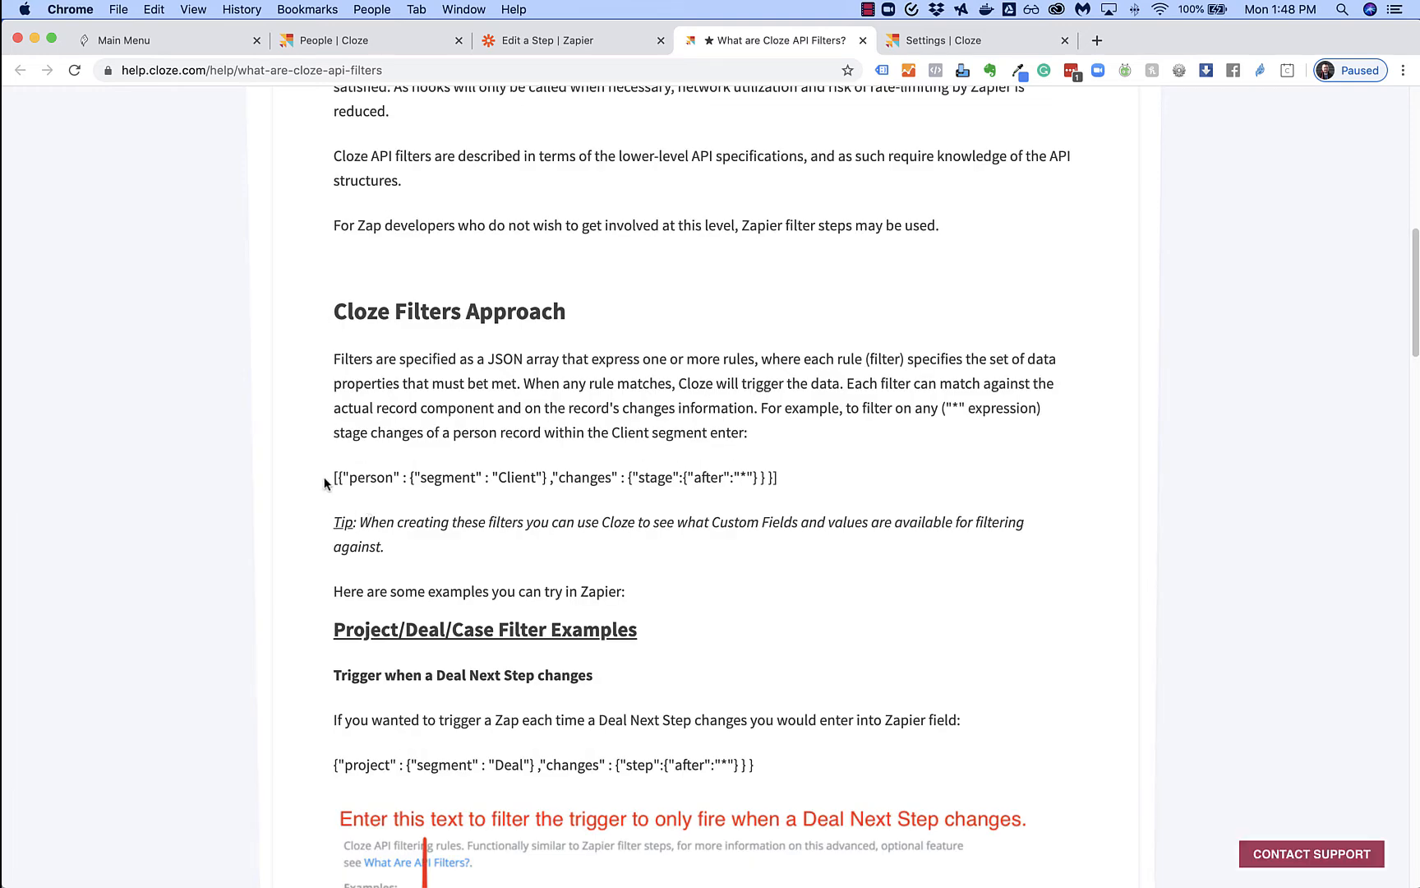
left_click_drag(325, 483, 810, 491)
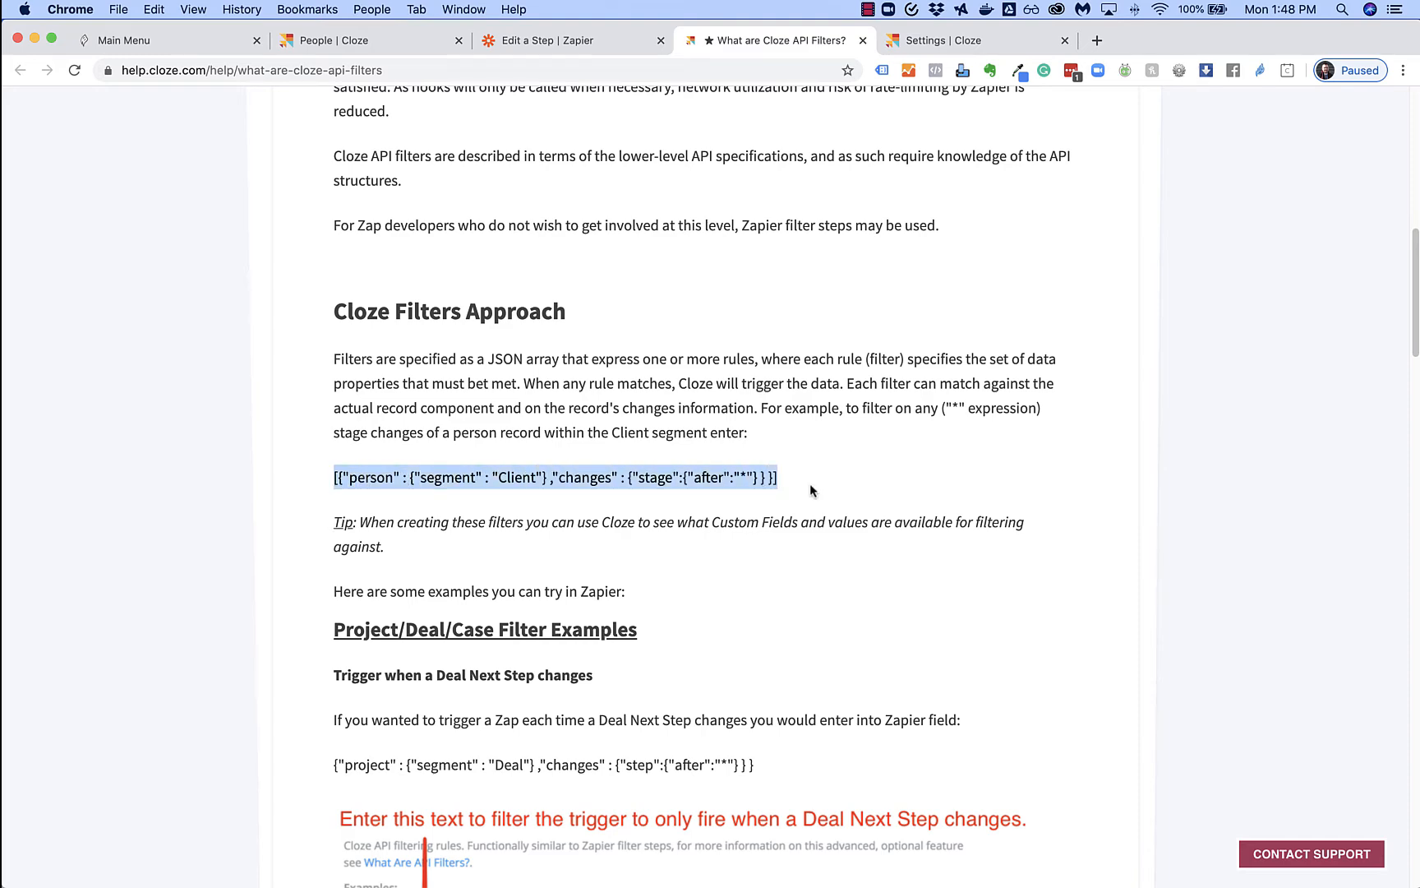
key("super+c")
Paste the example into Filters and replace 'Client' with 'Customer'
left_click(576, 49)
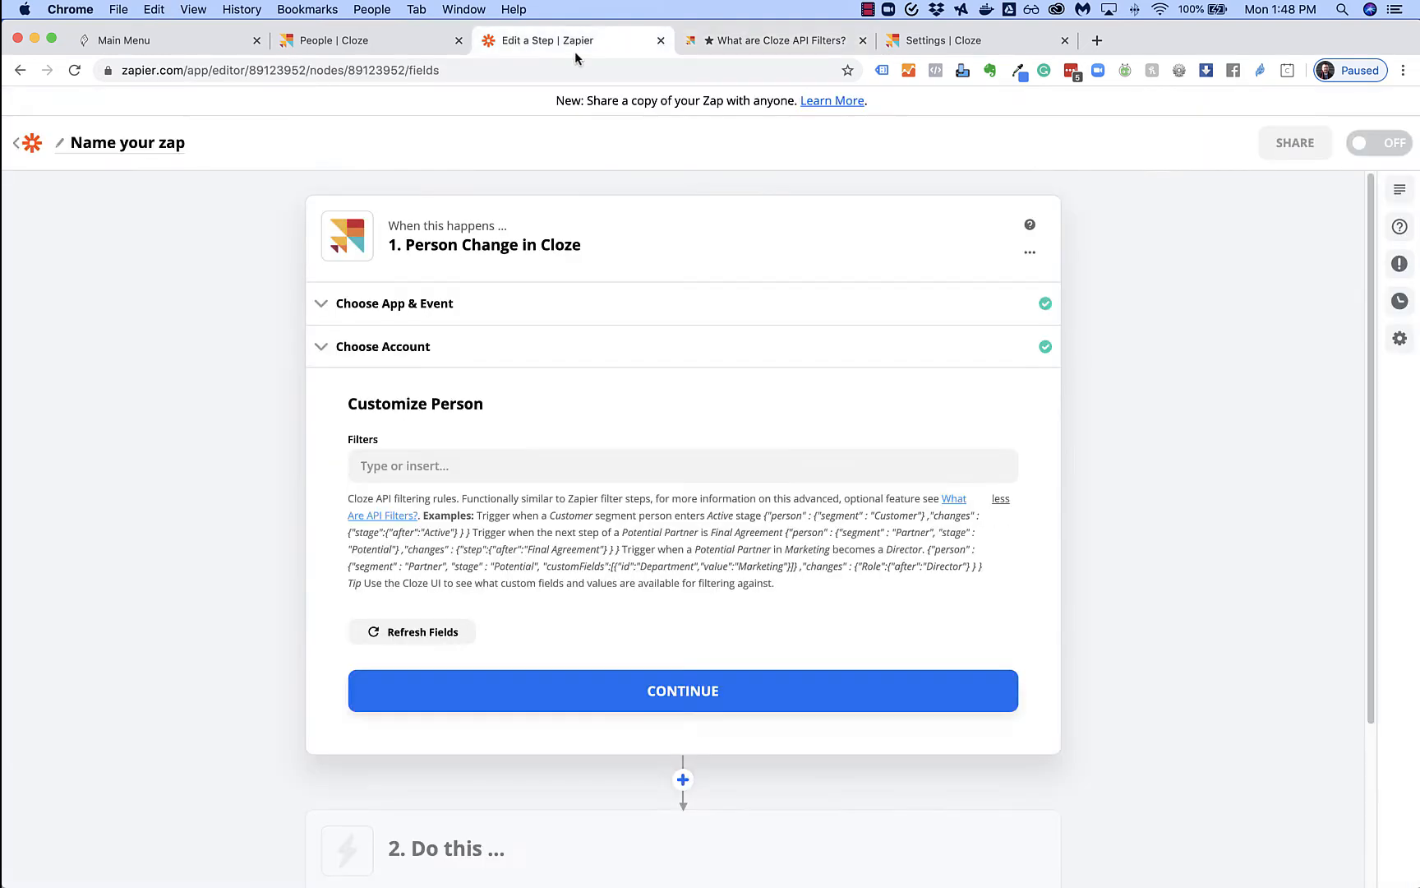
left_click(426, 465)
key("super+v")
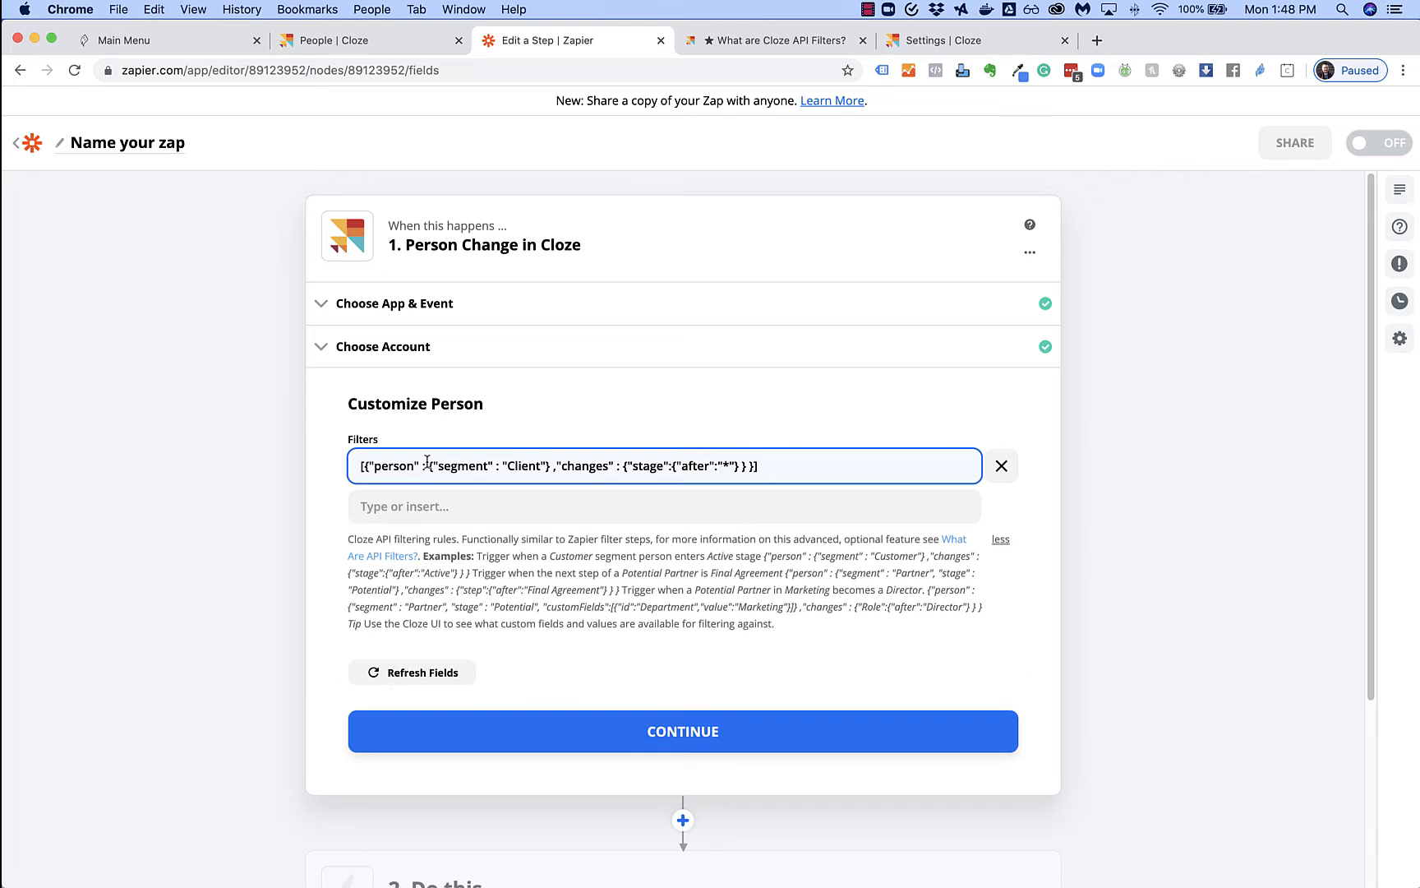
double_click(522, 465)
type("Customer")
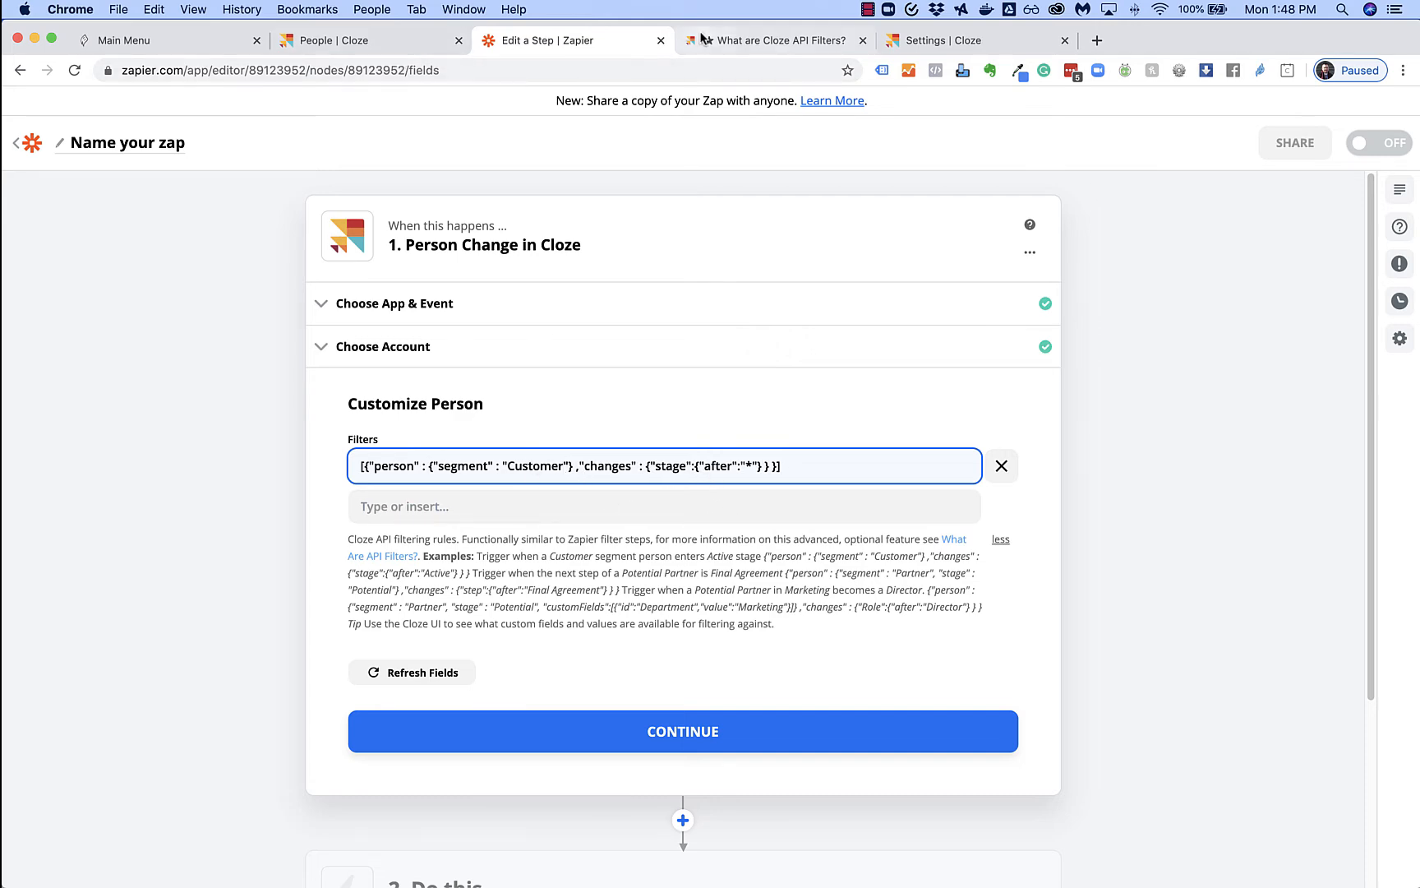
left_click(365, 49)
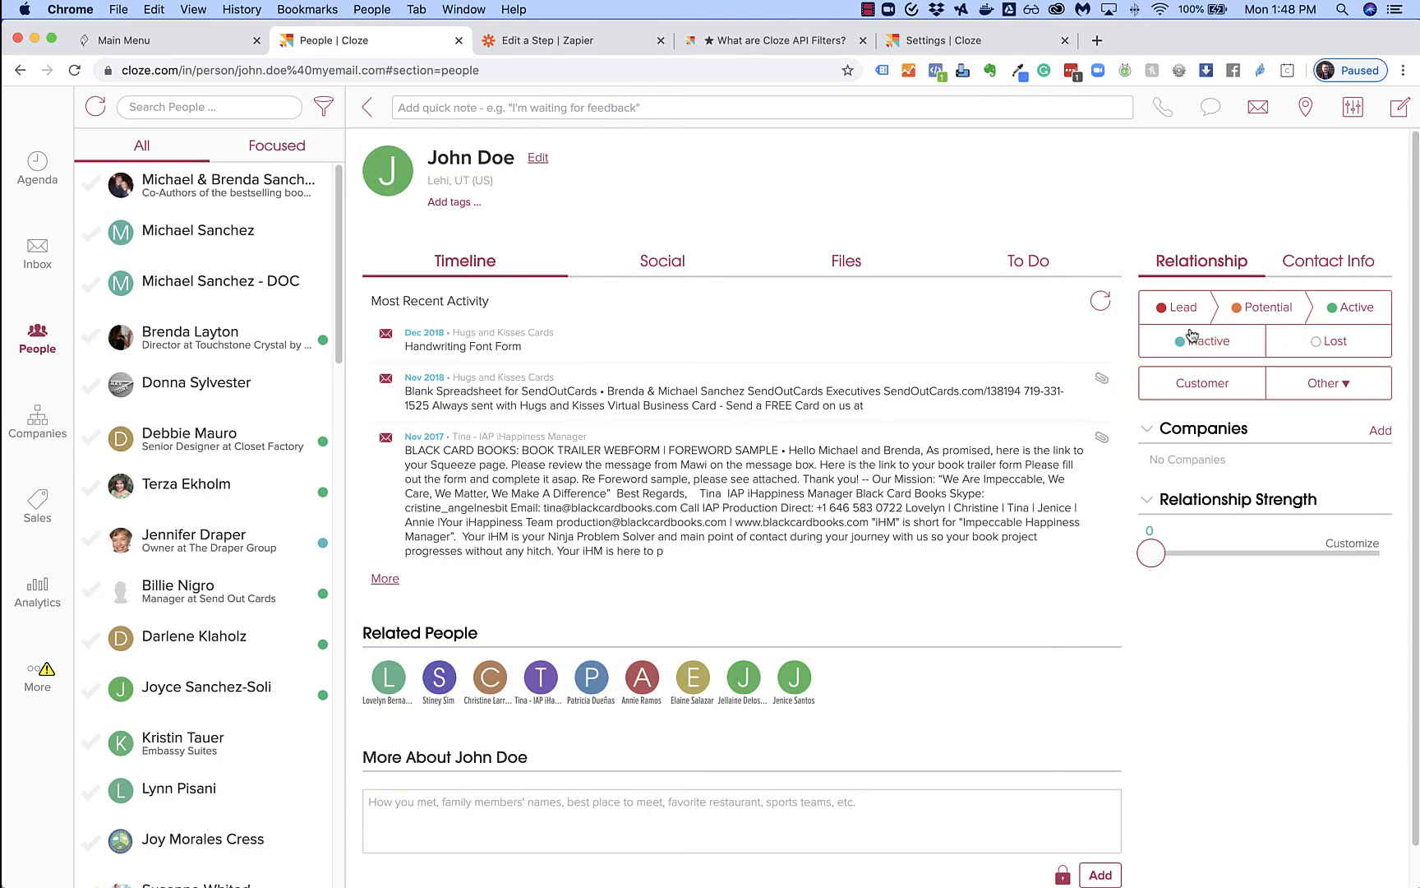
Review the contact's relationship segment list without changing it
left_click(1325, 384)
scroll(1266, 608, "down", 2)
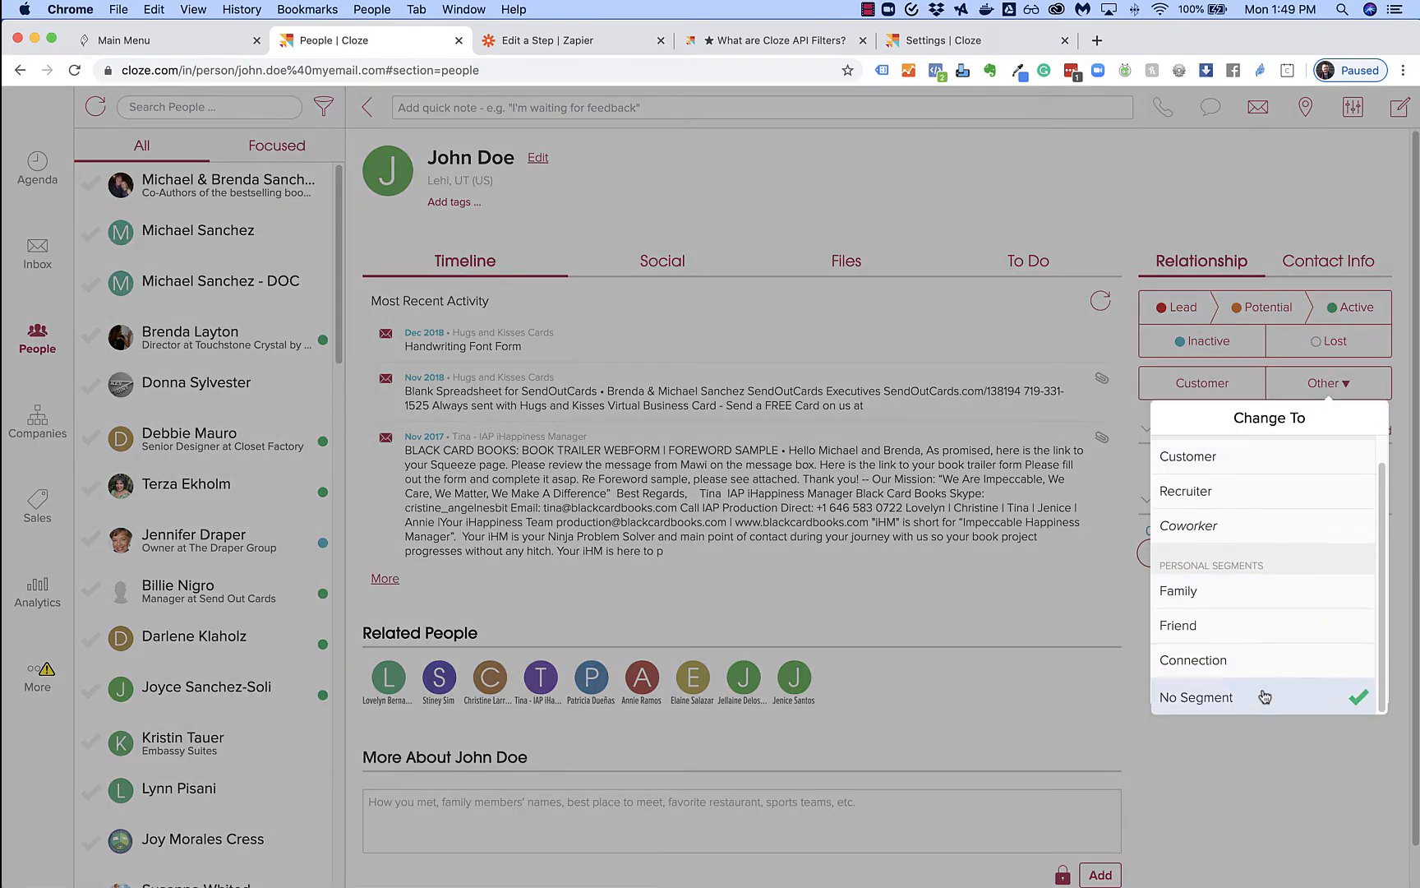
left_click(1079, 341)
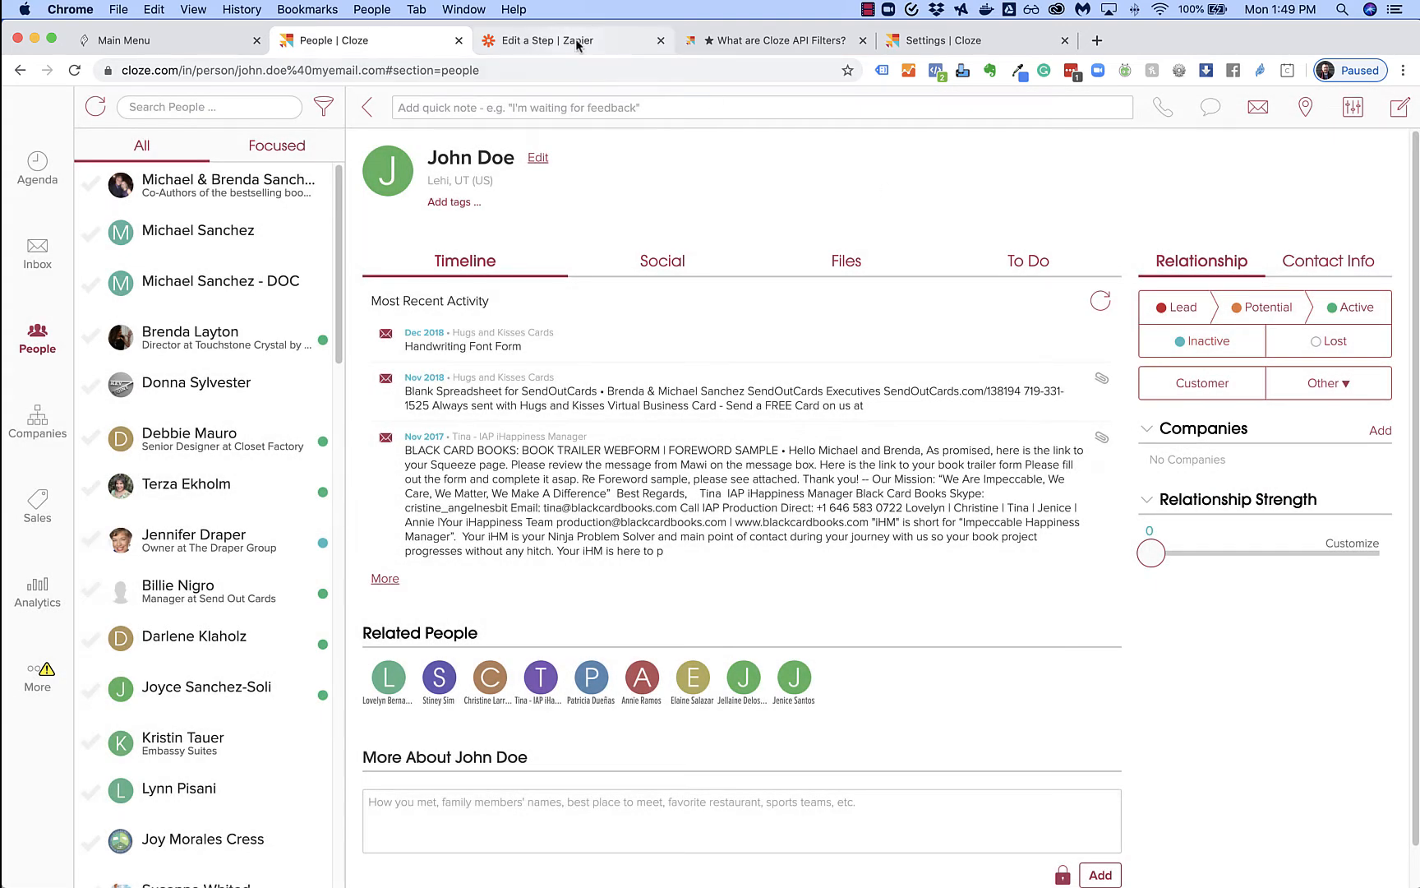
Check the 'Client' value in the API filters help example, then return to Zapier's filter settings
left_click(772, 40)
left_click(524, 483)
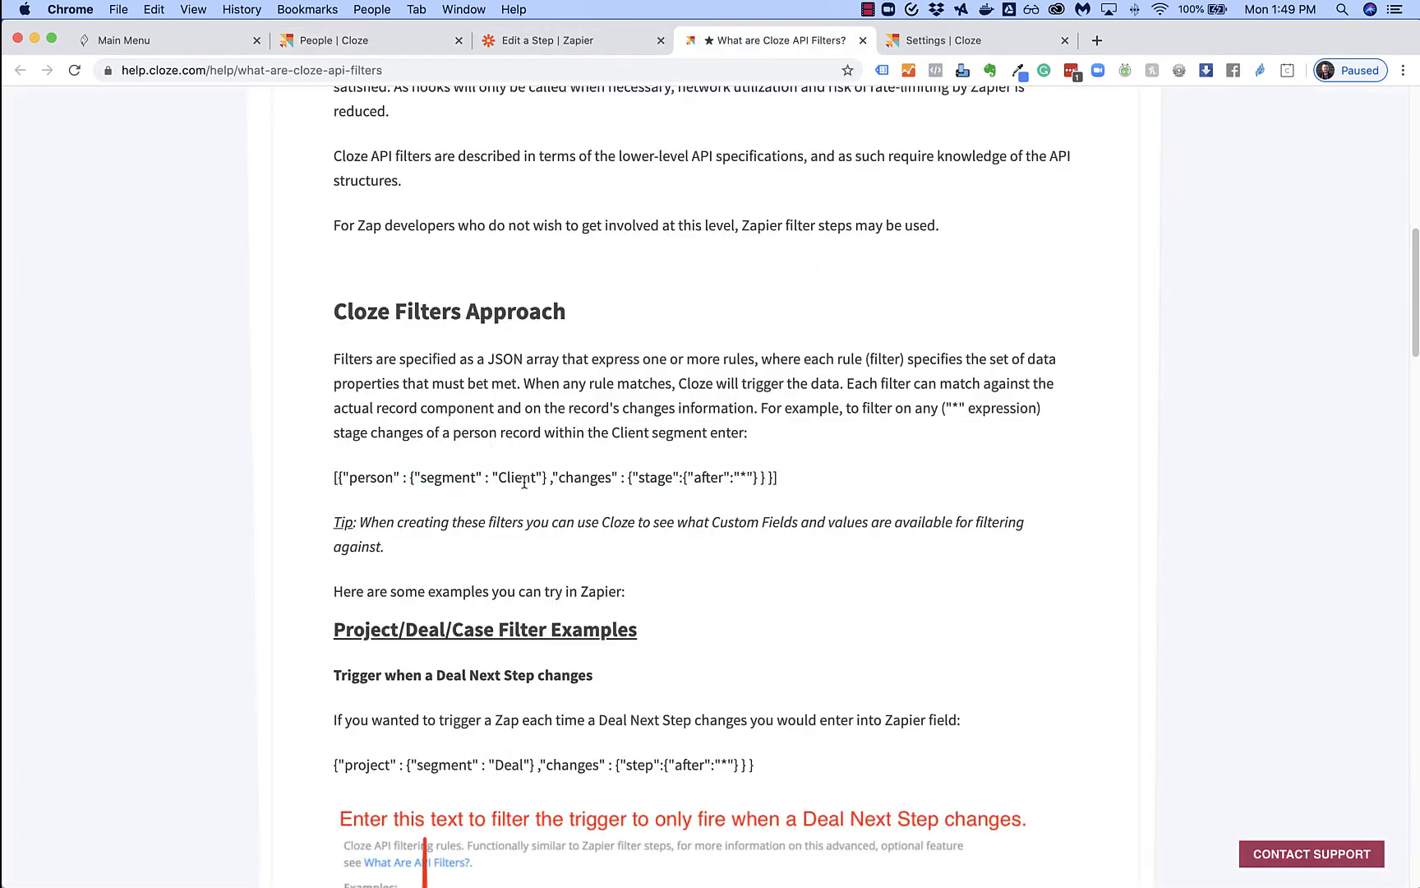
double_click(518, 478)
left_click(536, 40)
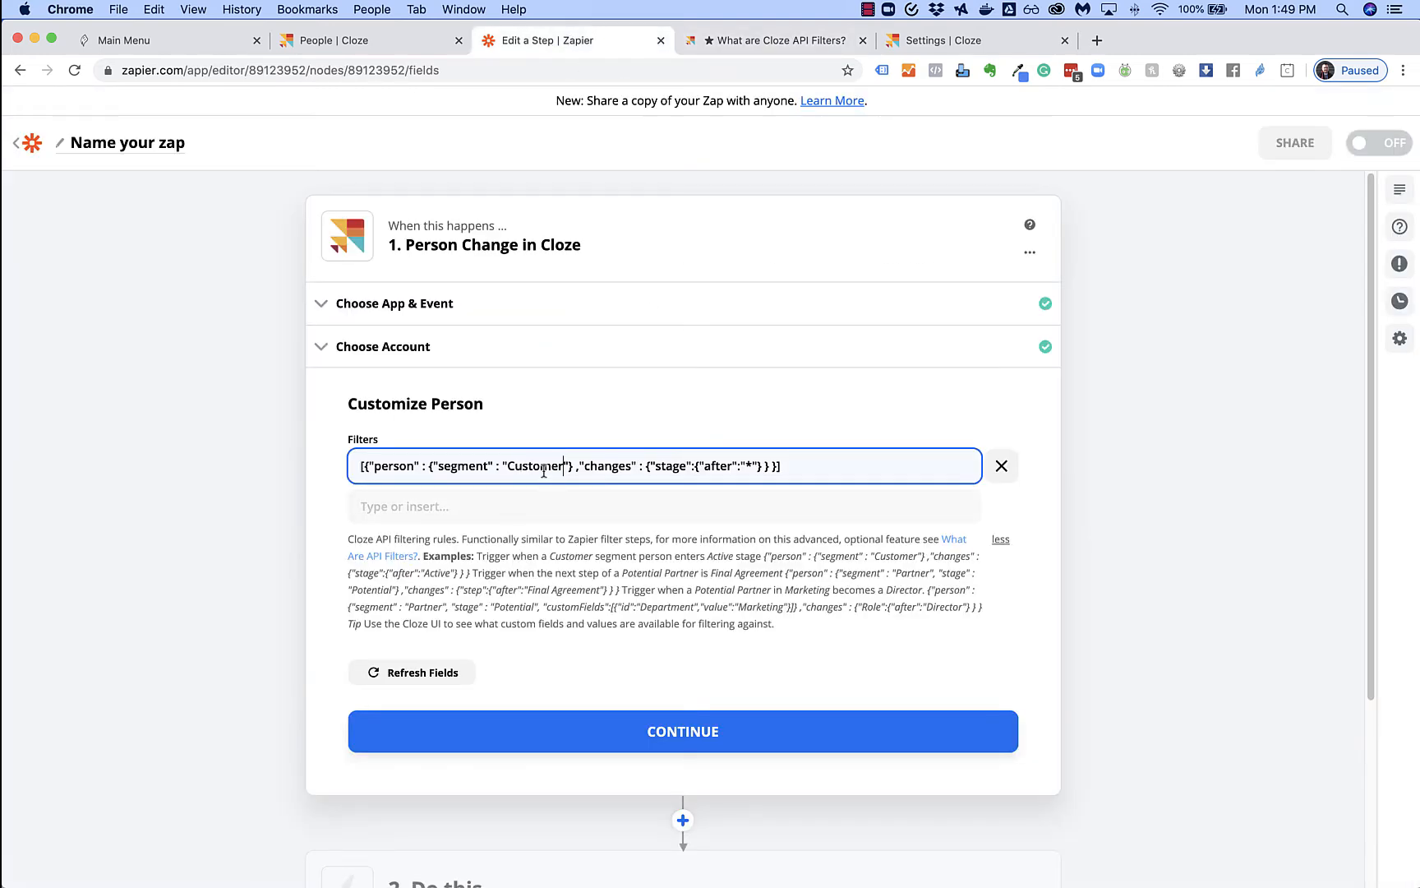
Save the trigger filter, run the trigger test, and mark the Cloze person as Customer
left_click(688, 739)
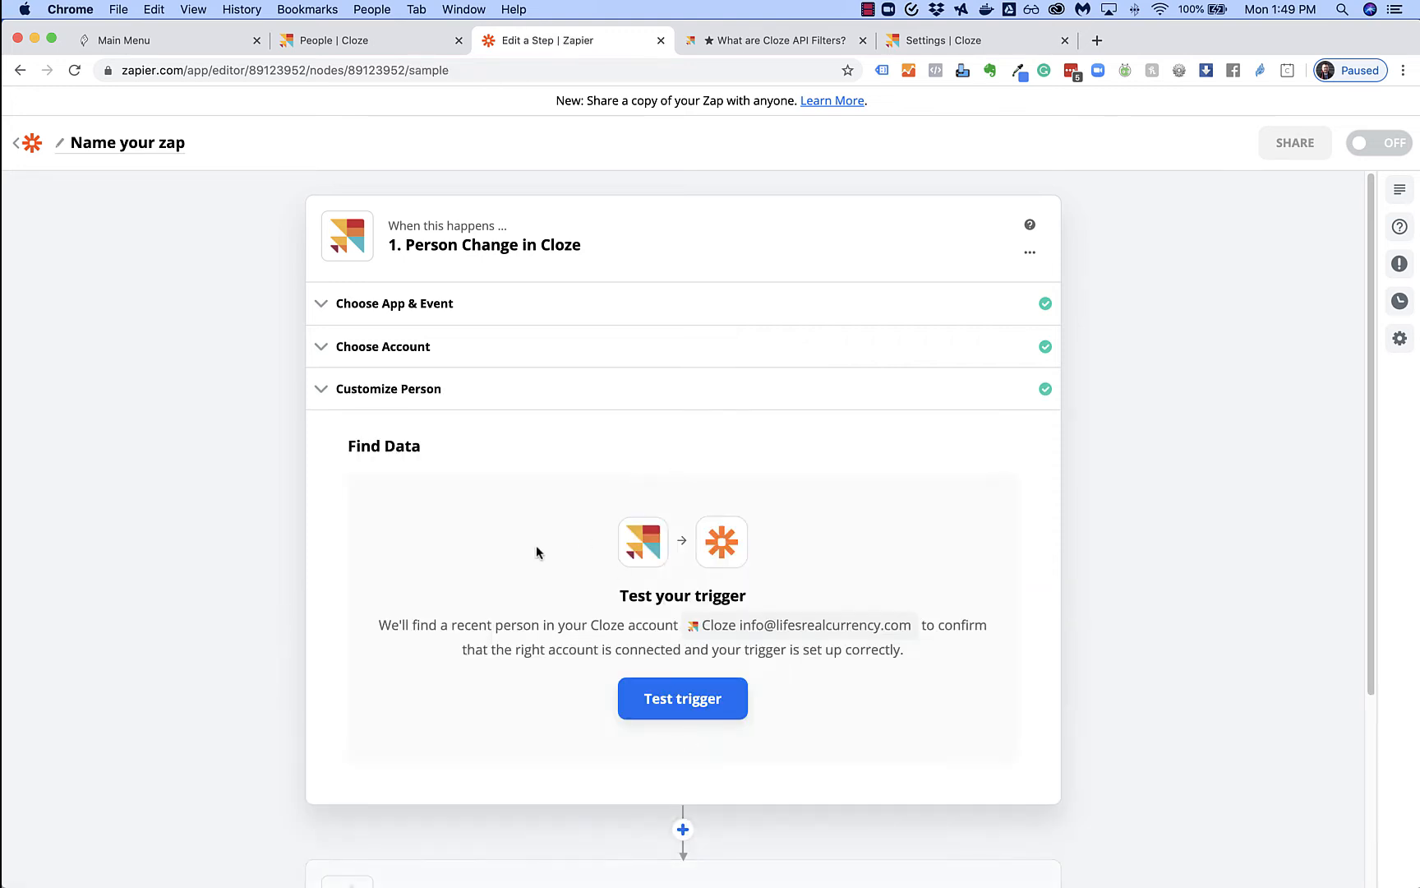
left_click(703, 702)
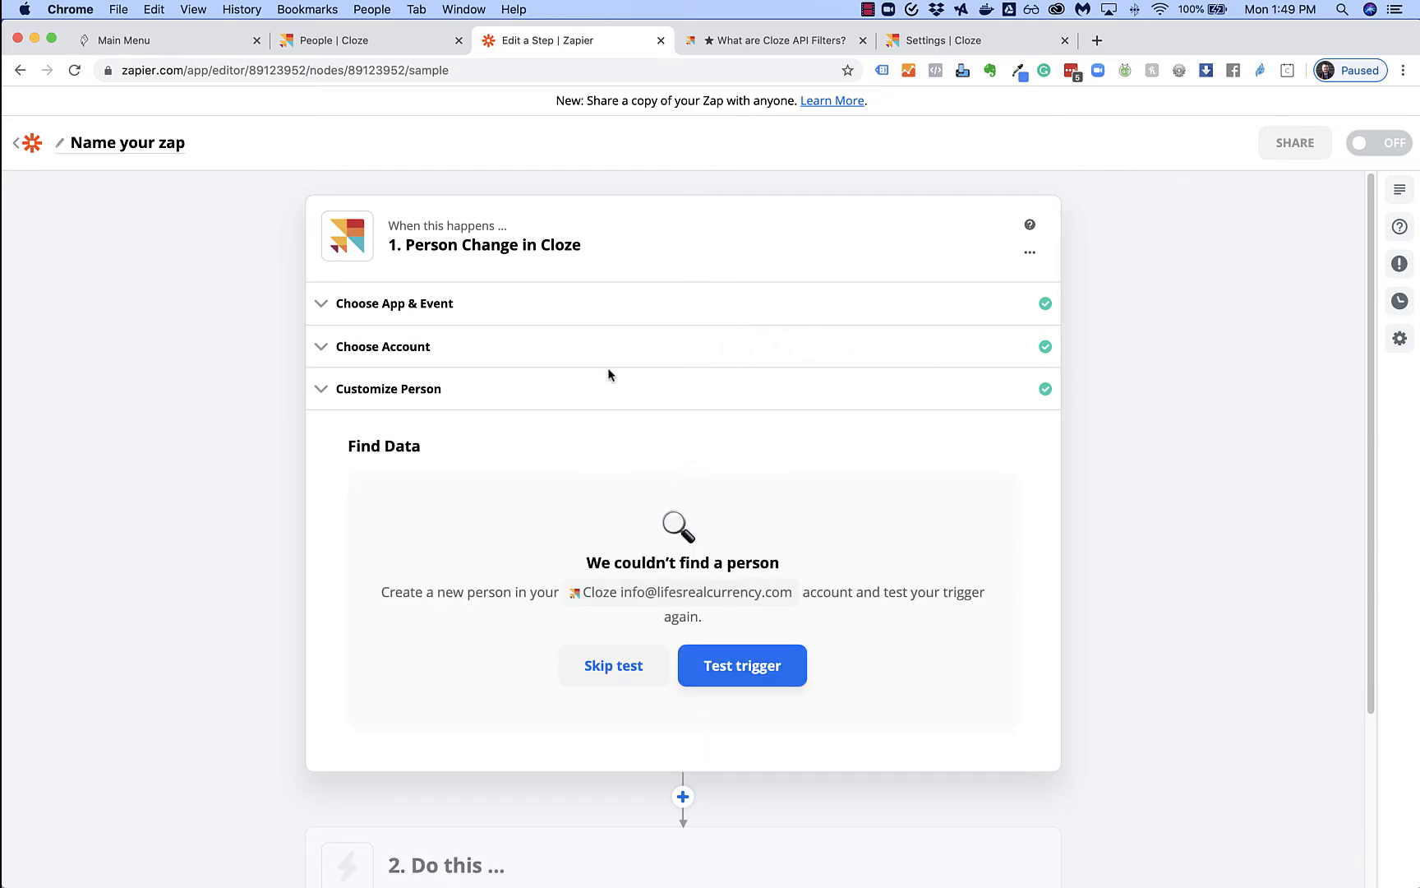
left_click(392, 45)
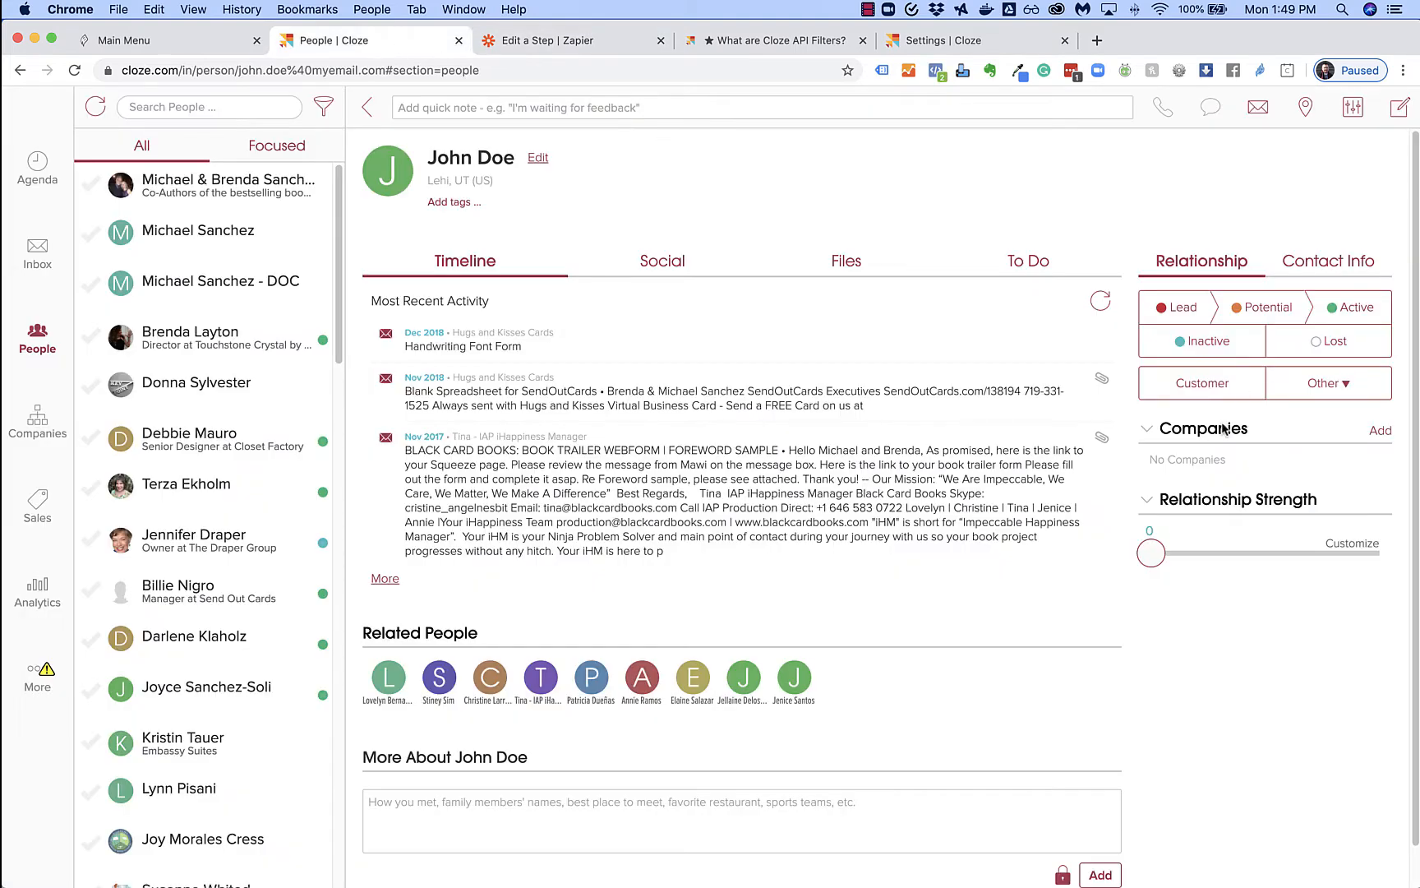
left_click(1211, 393)
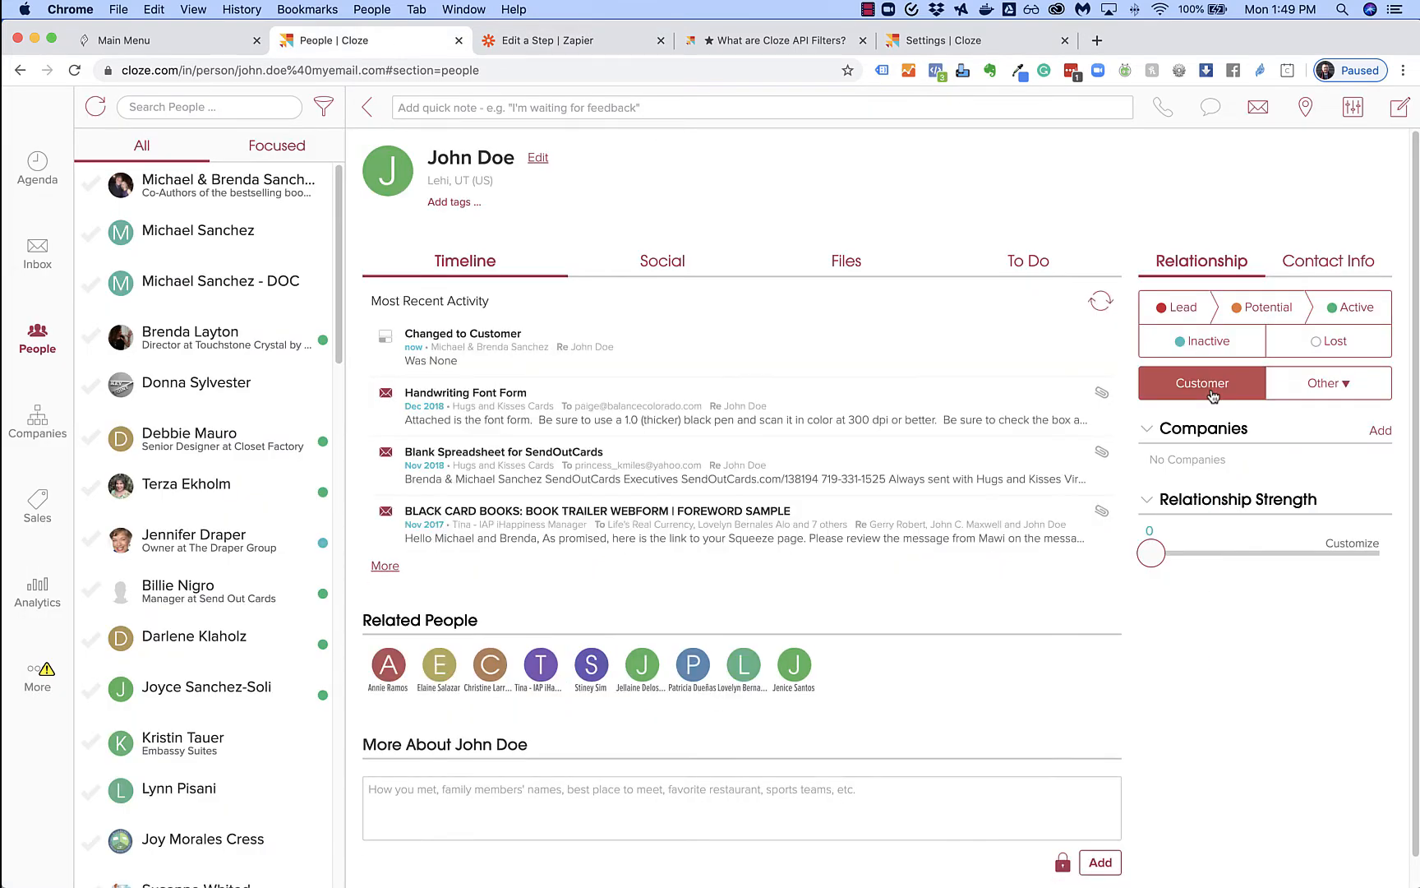
Retest the Cloze trigger to find the person now marked Customer, and accept that sample
left_click(532, 46)
left_click(765, 683)
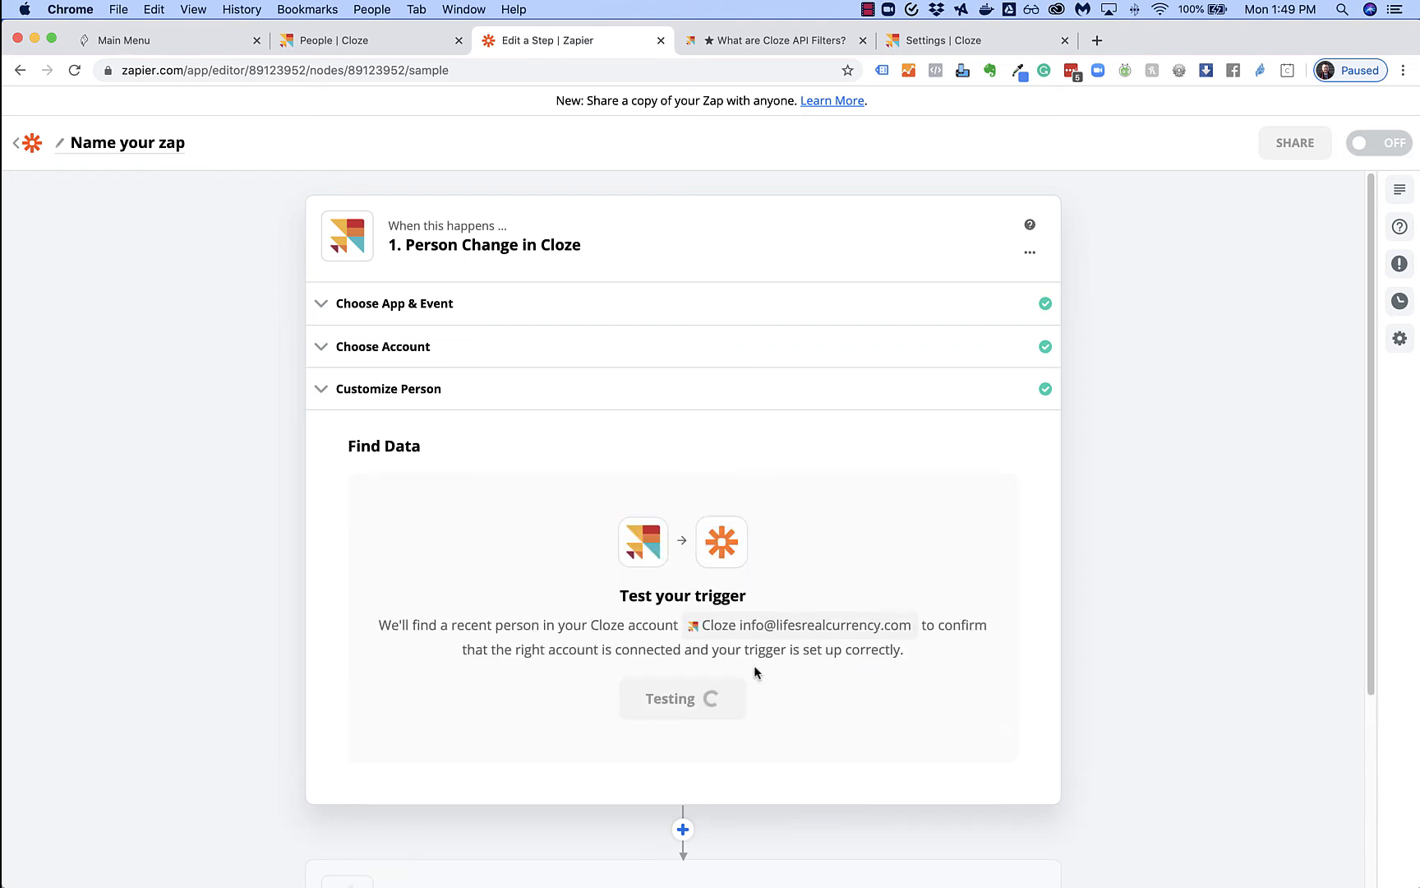
scroll(865, 656, "down", 1)
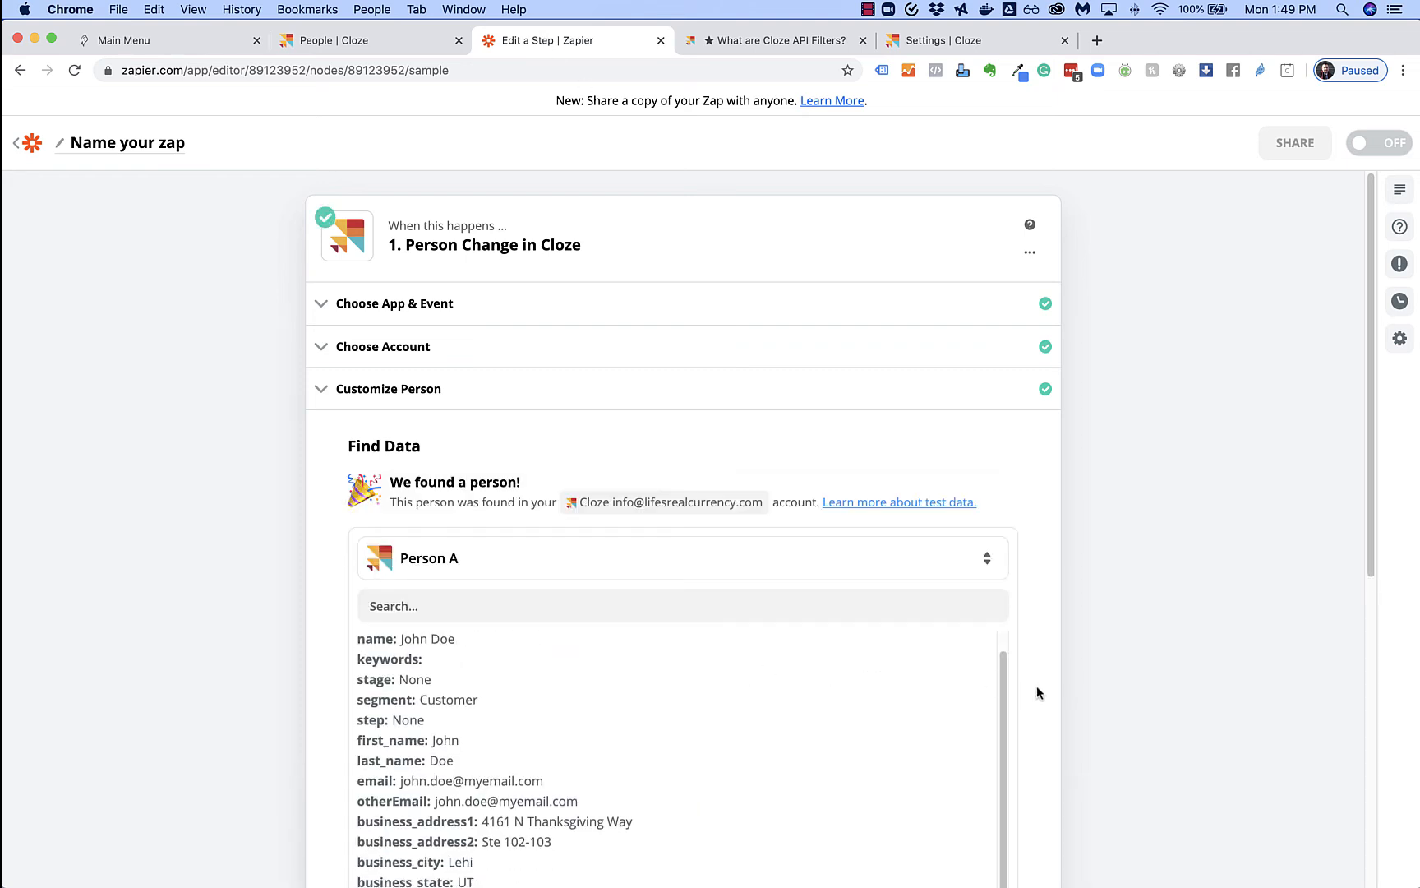
scroll(1036, 685, "down", 5)
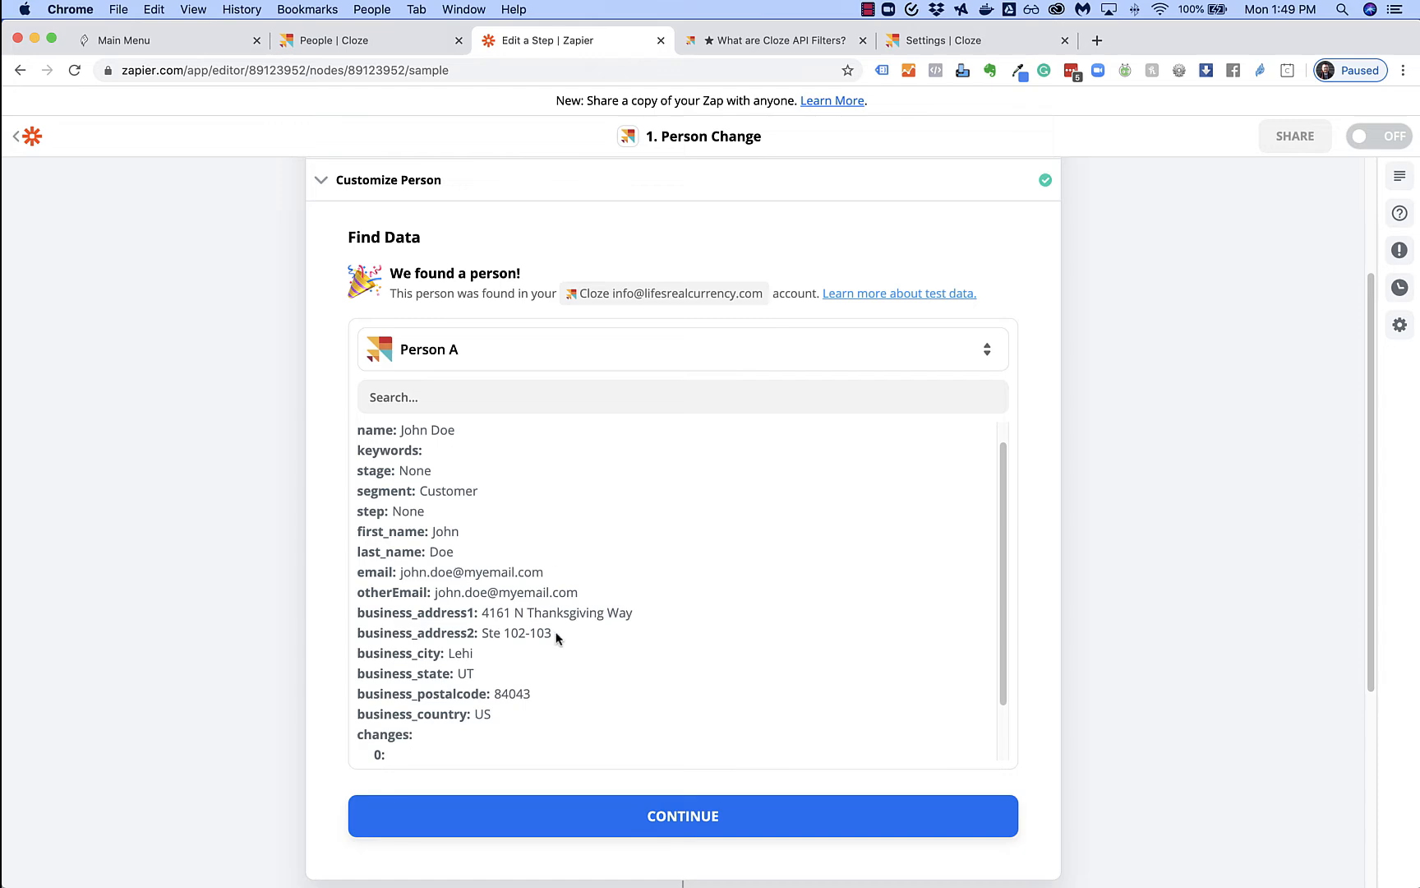
scroll(1002, 656, "down", 2)
scroll(508, 553, "down", 5)
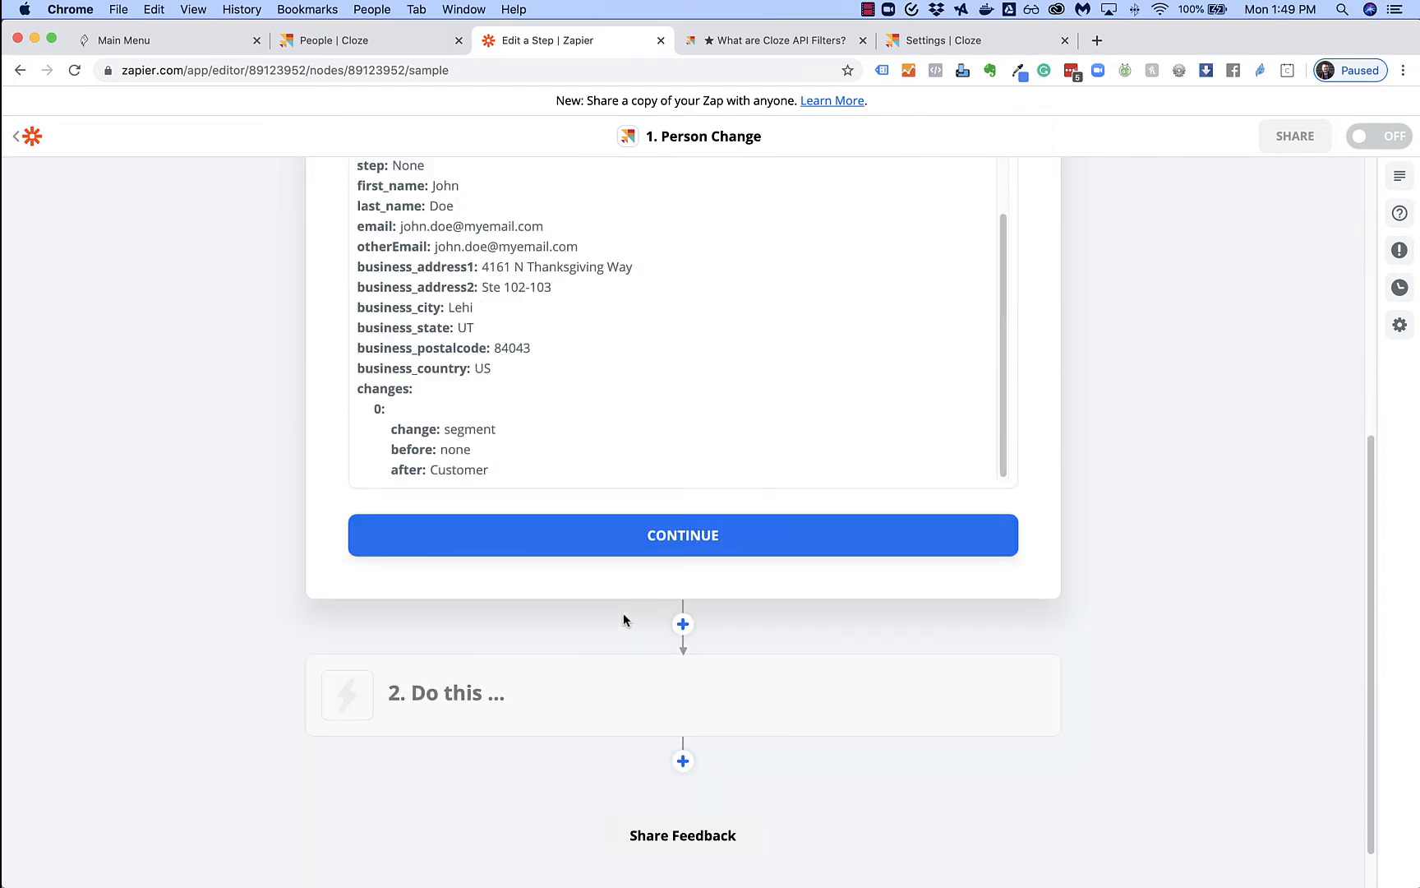
left_click(672, 536)
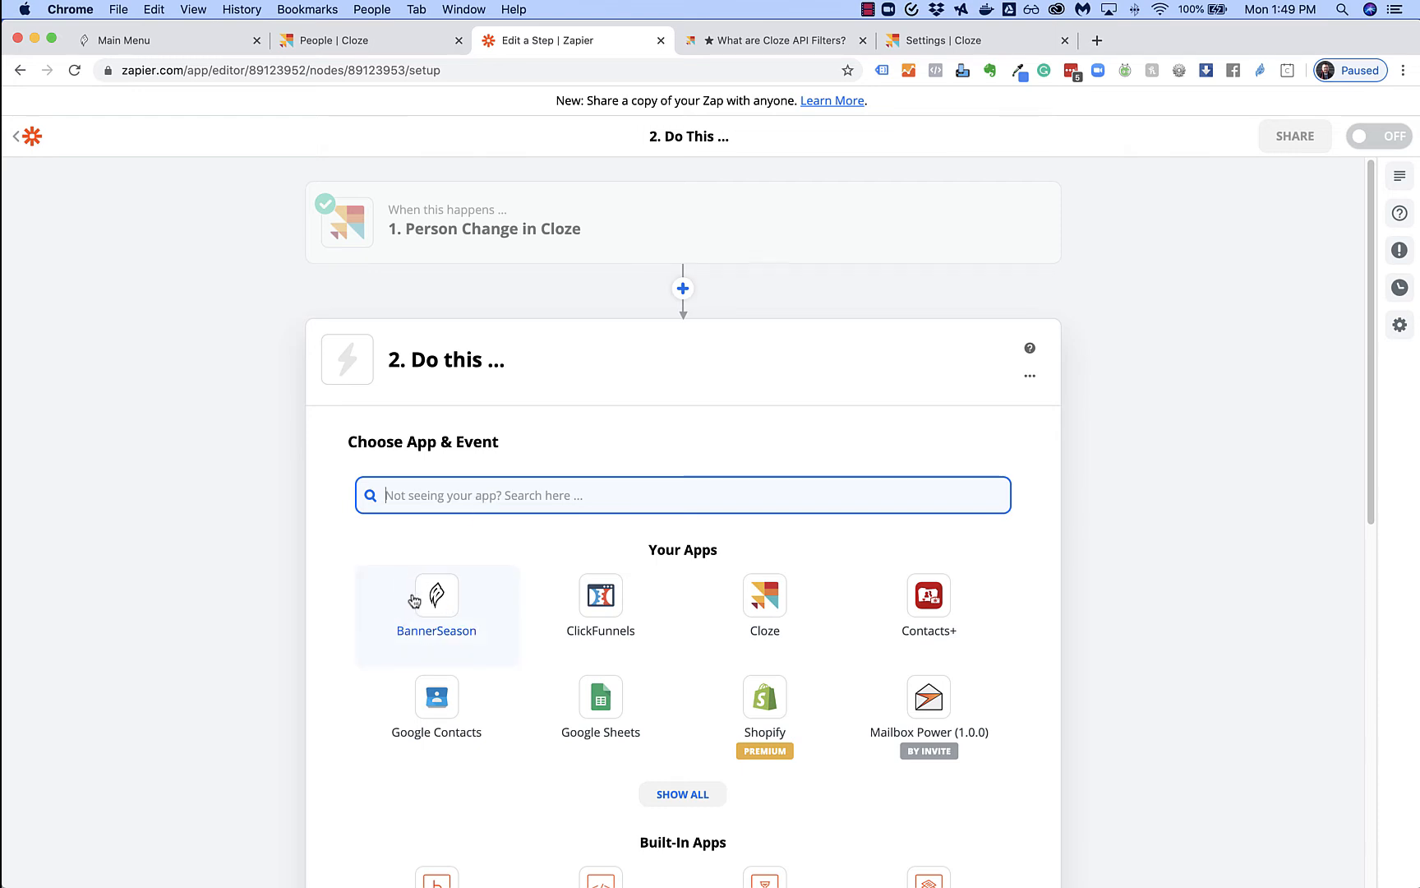
Set the action to BannerSeason with the Create or Update Contact event
type("ban")
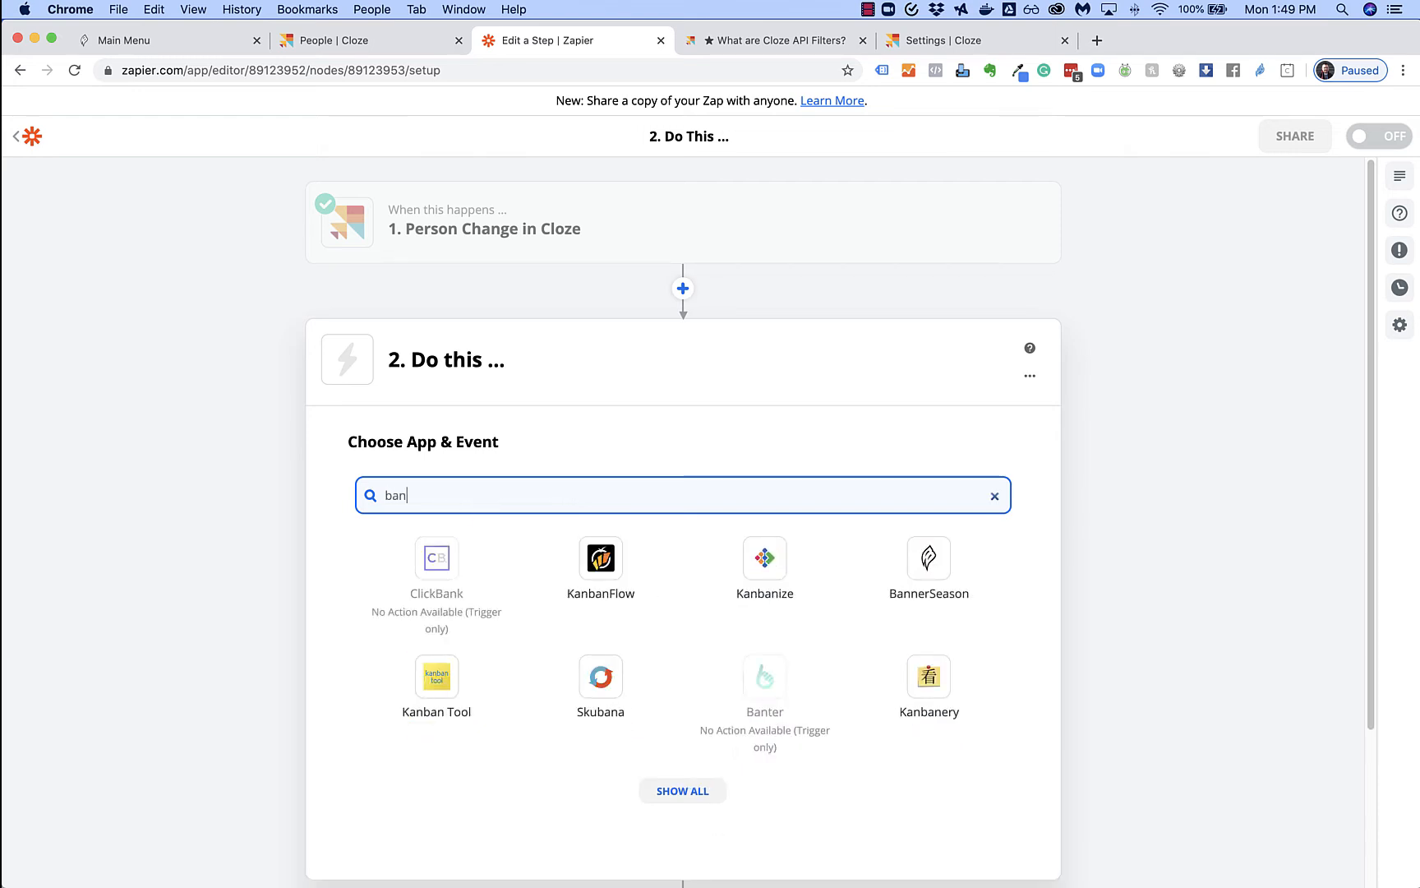
type("nerseason")
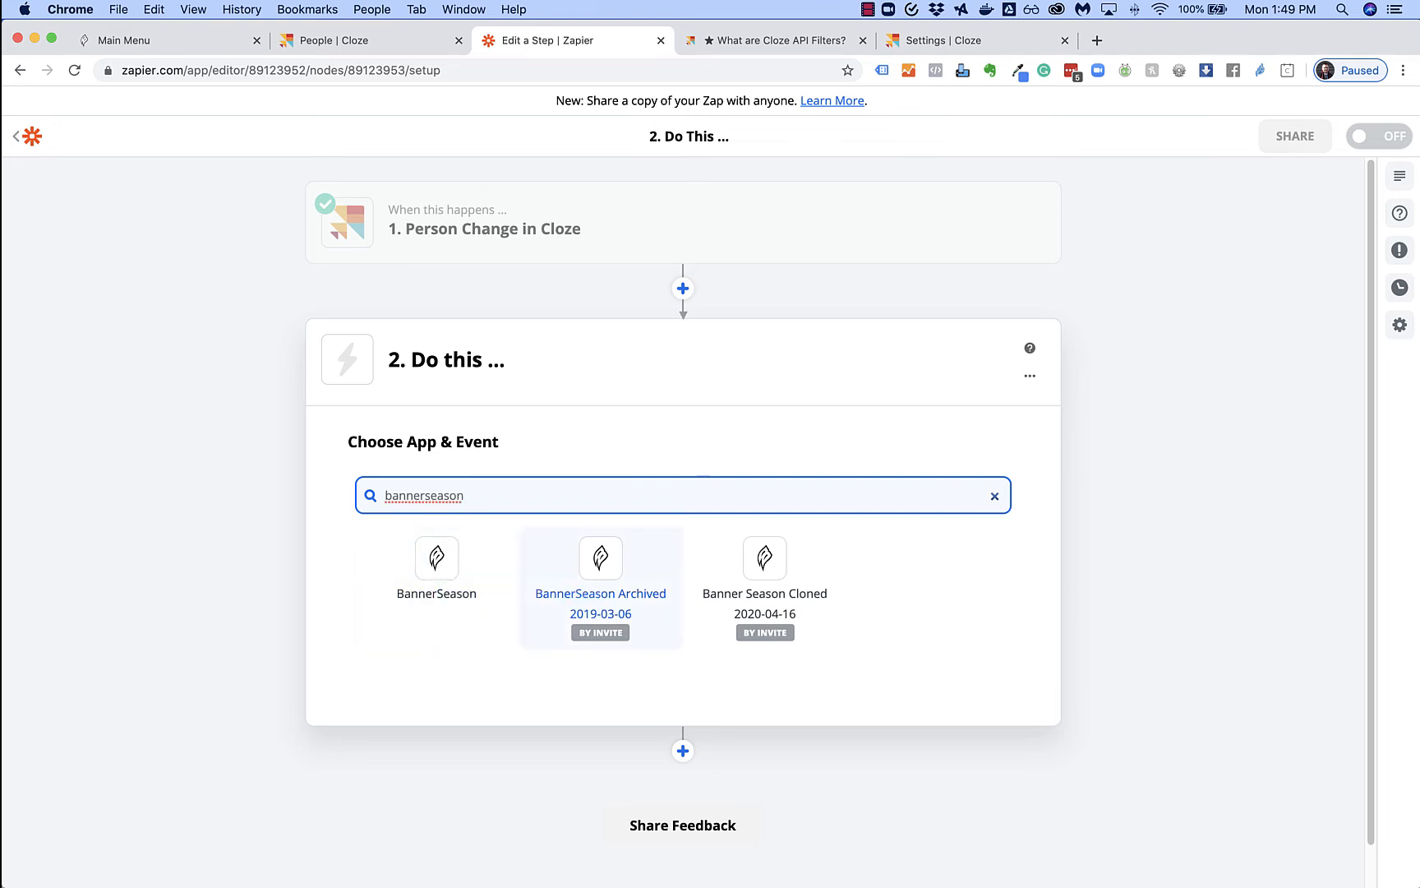
left_click(437, 567)
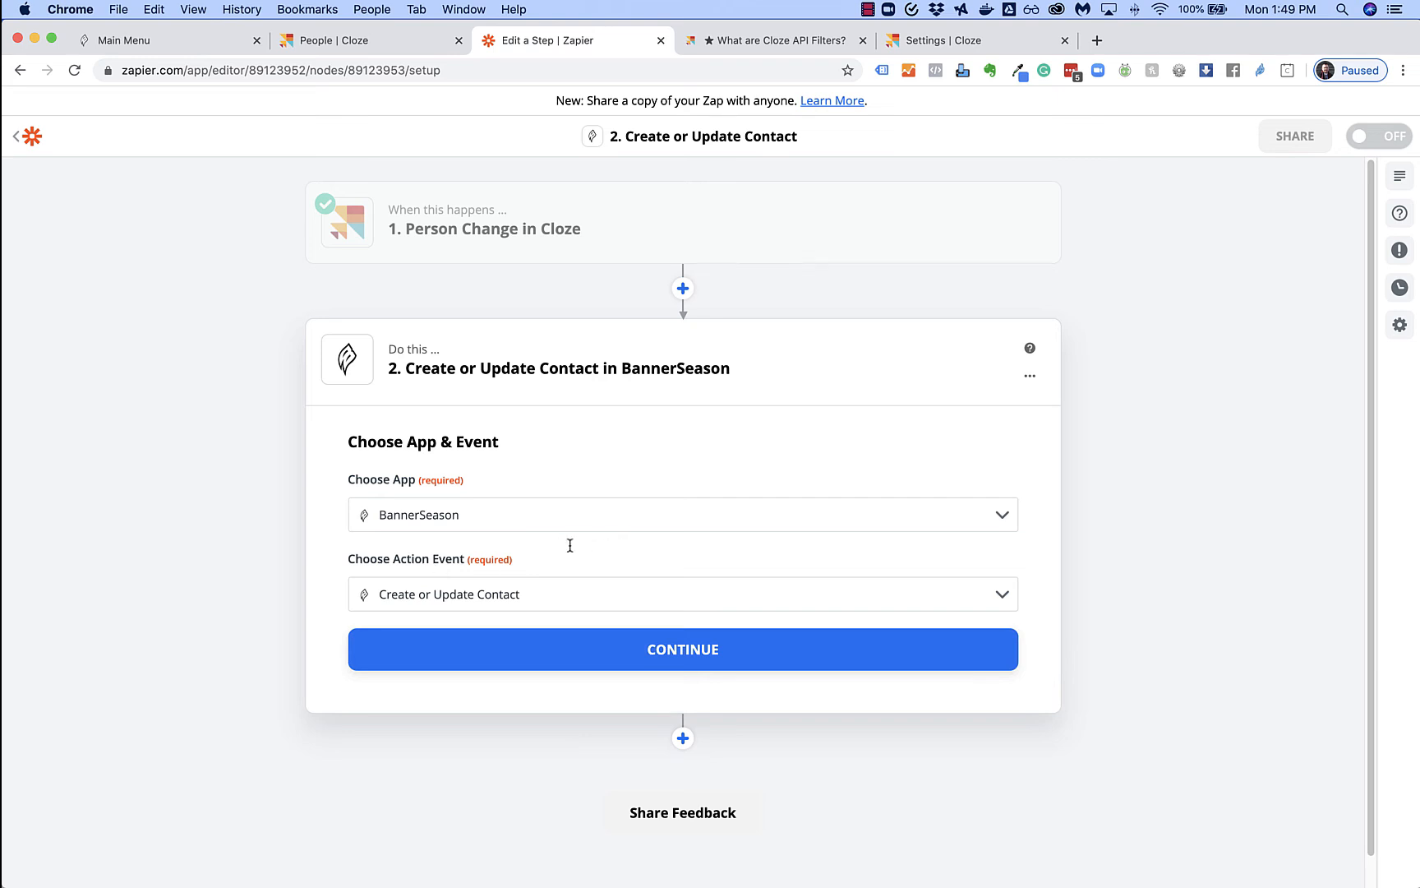
left_click(531, 600)
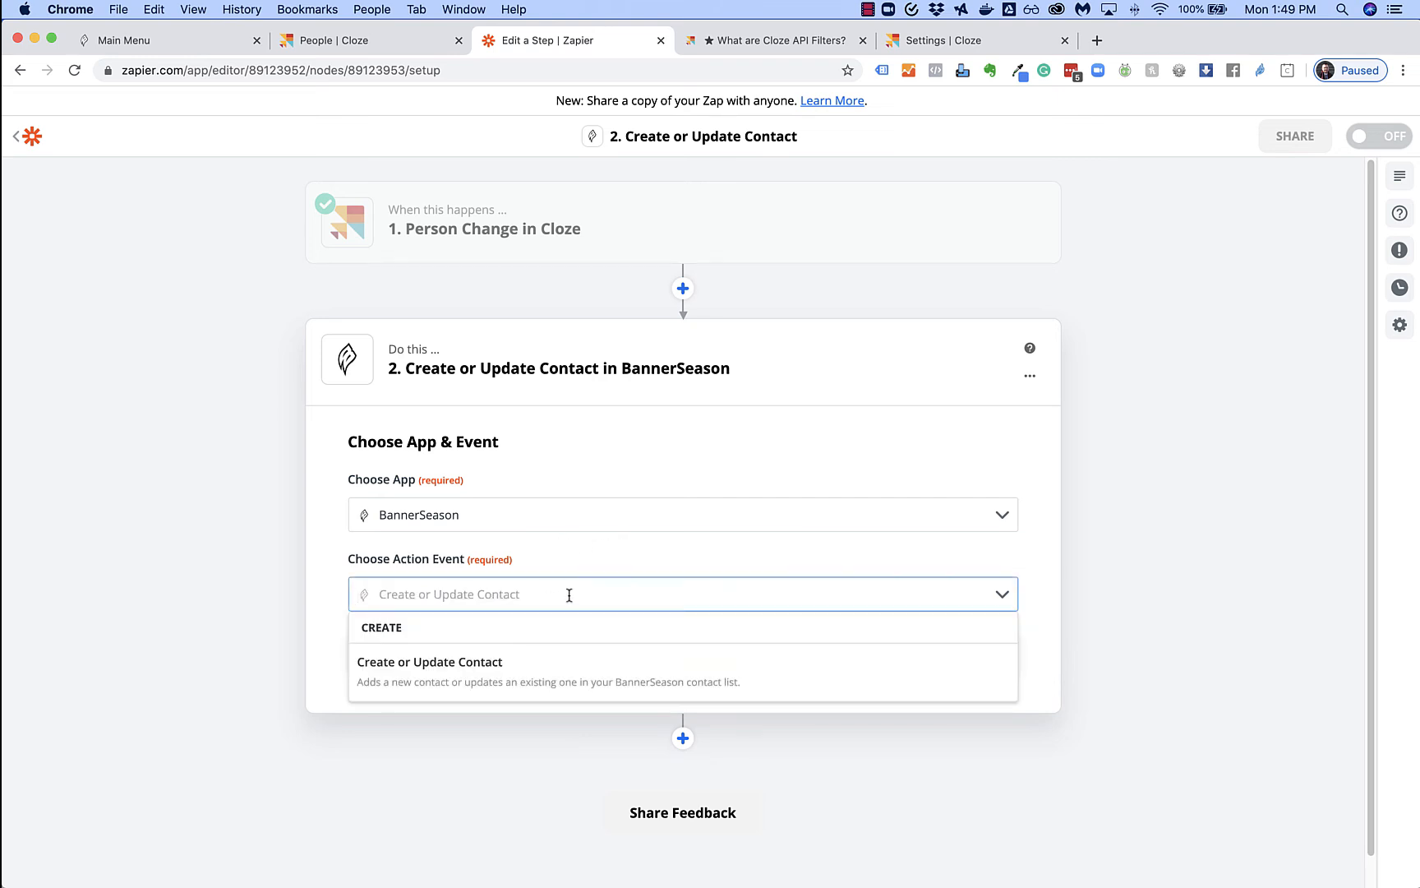
left_click(469, 669)
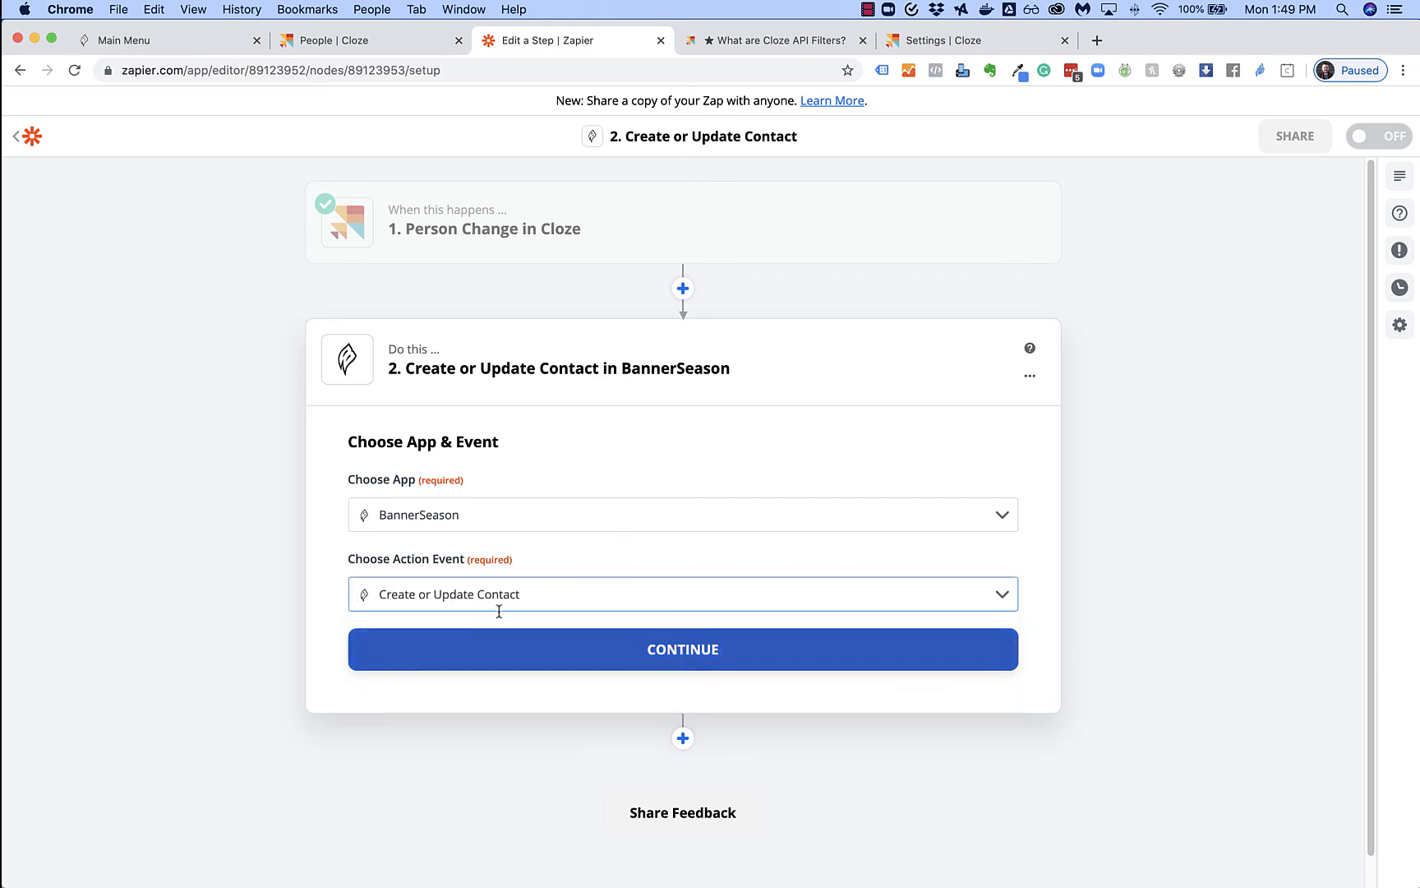
left_click(689, 653)
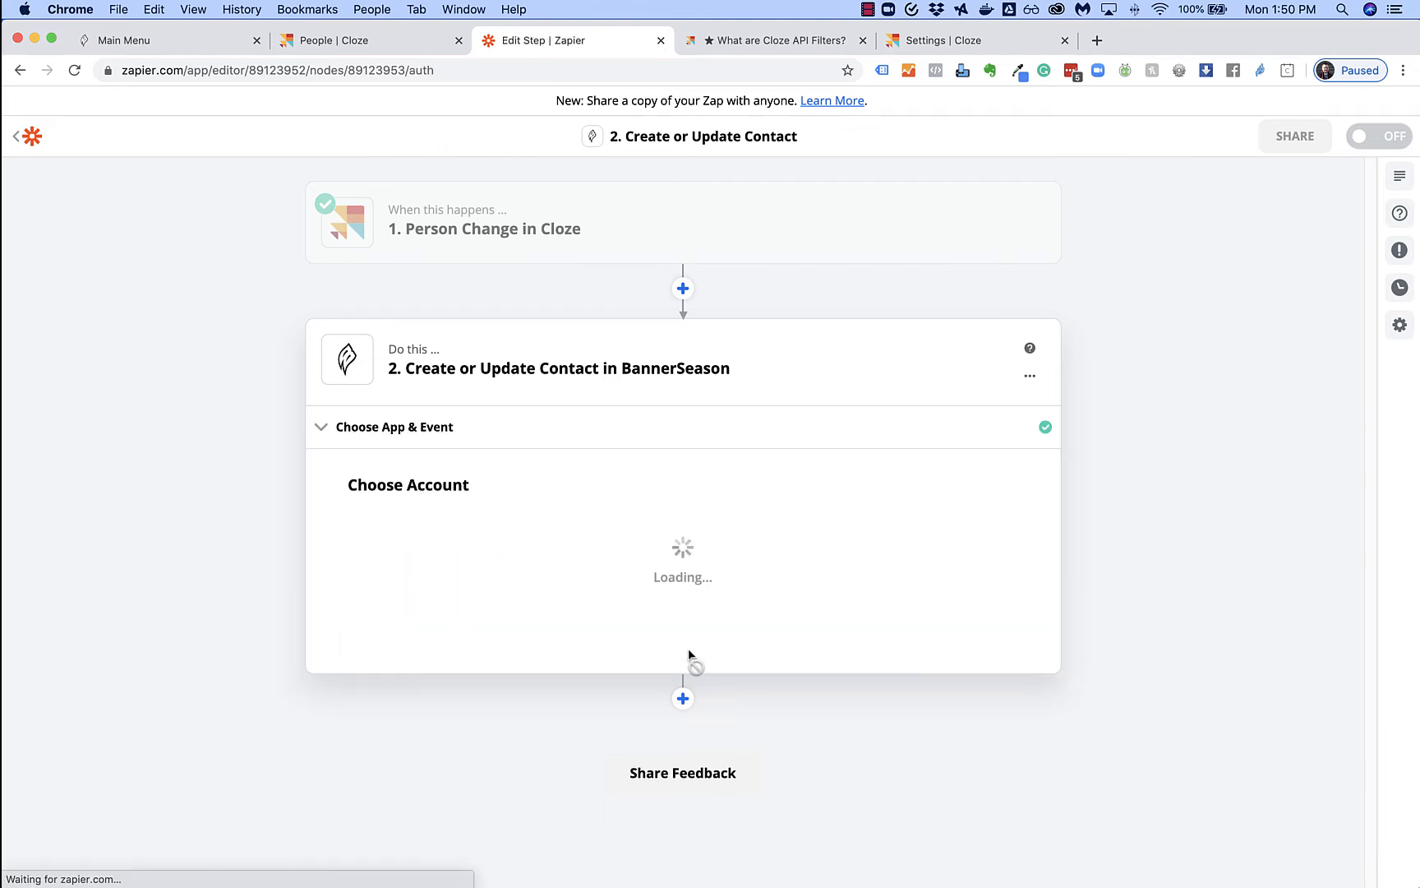
left_click(785, 559)
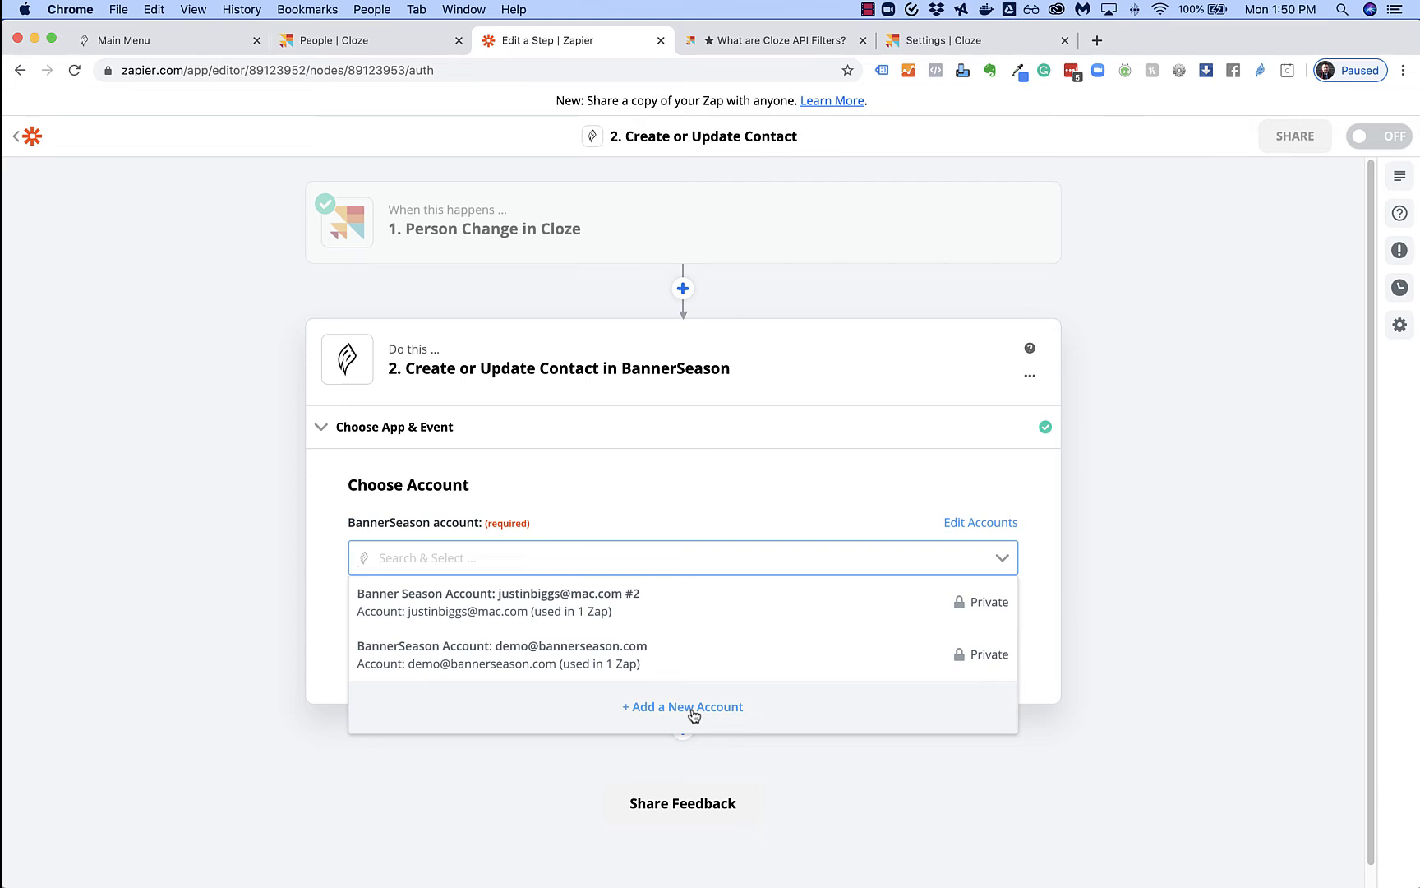
left_click(732, 466)
Open BannerSeason's Integrations > Zapier page to view the API key, then return to Zapier
left_click(185, 52)
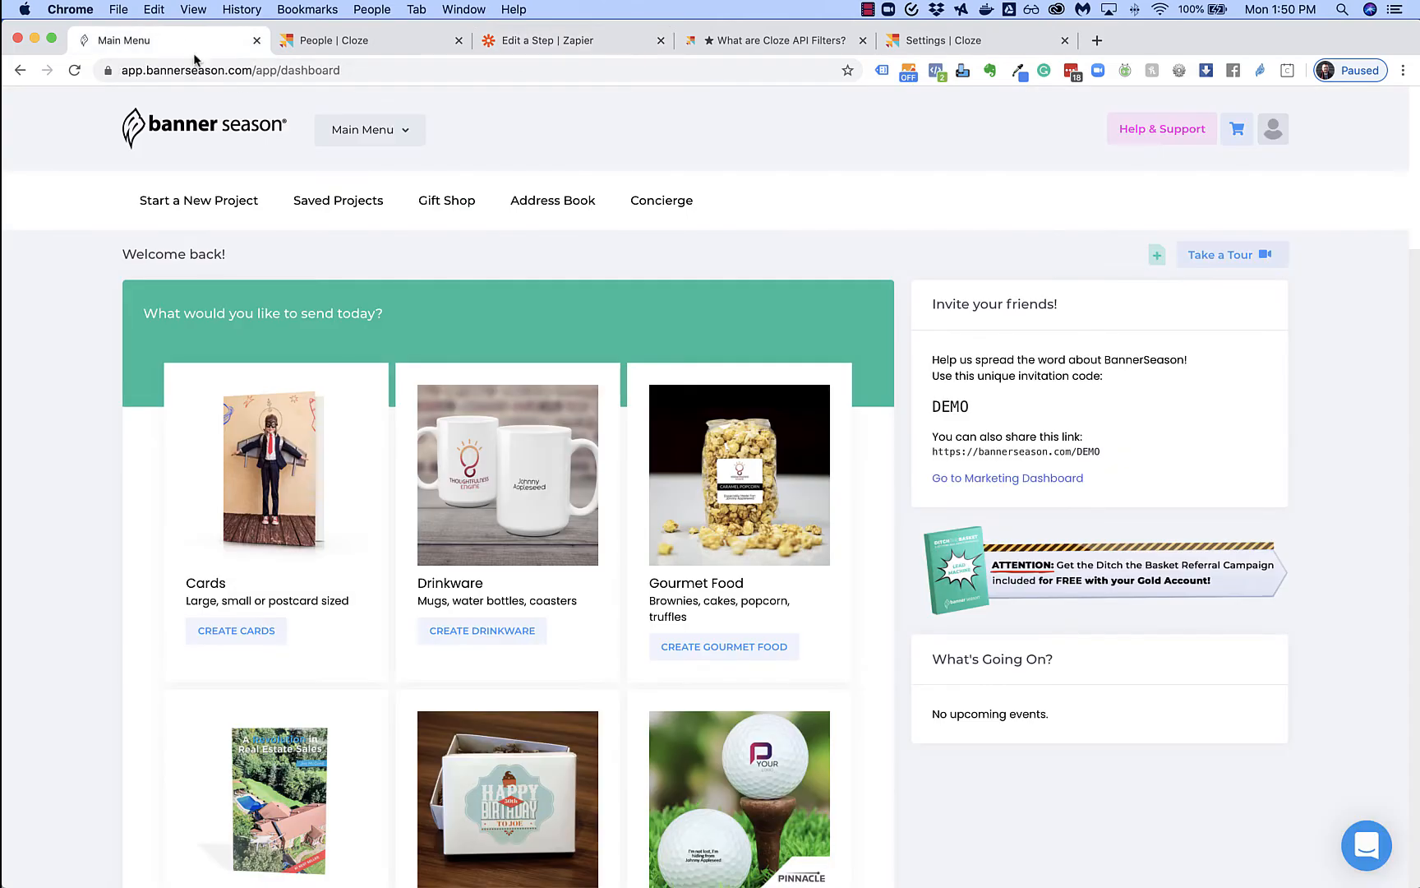
left_click(1273, 130)
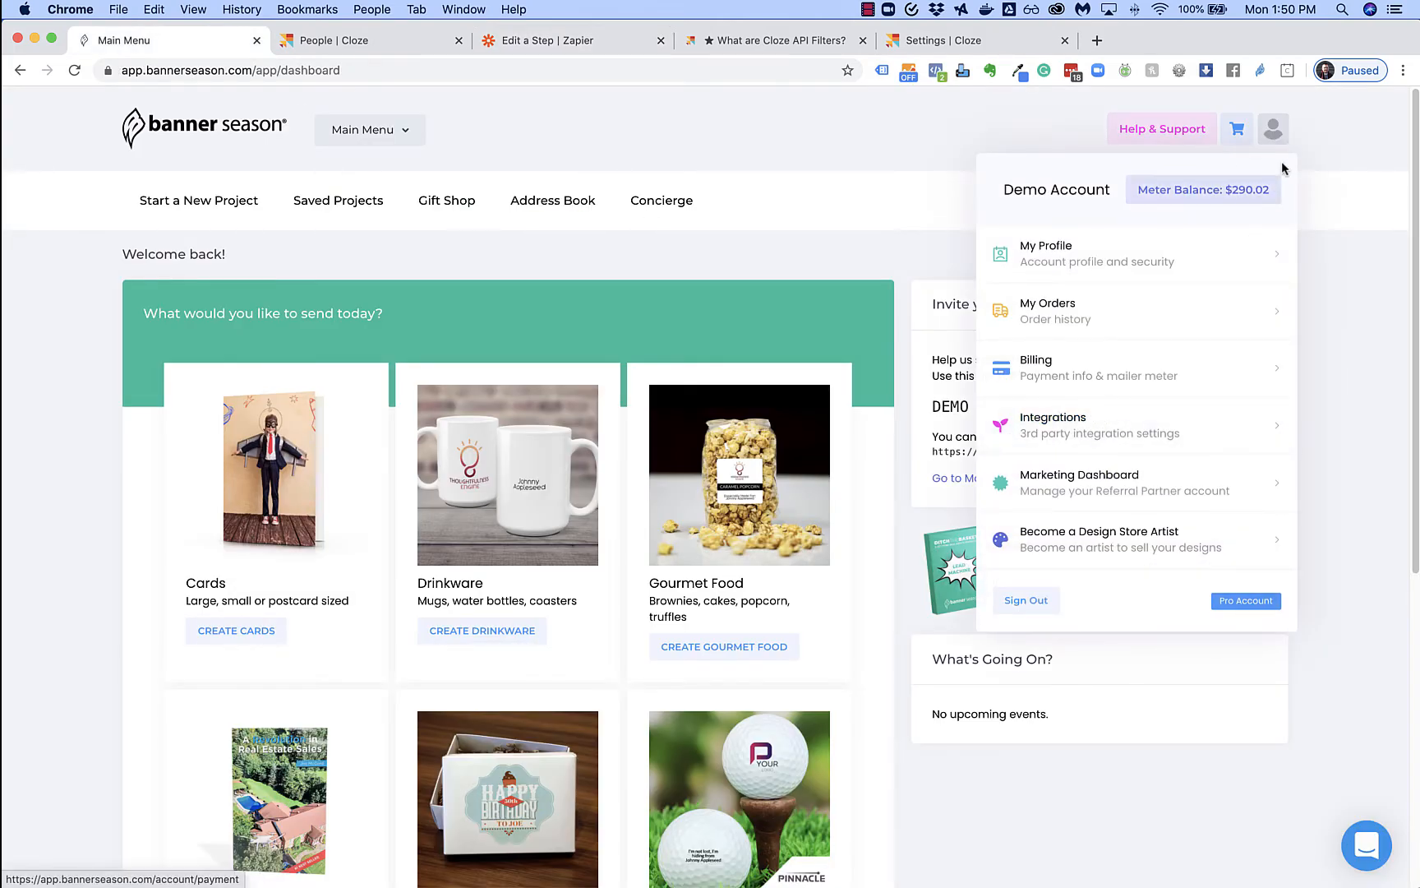
left_click(1074, 428)
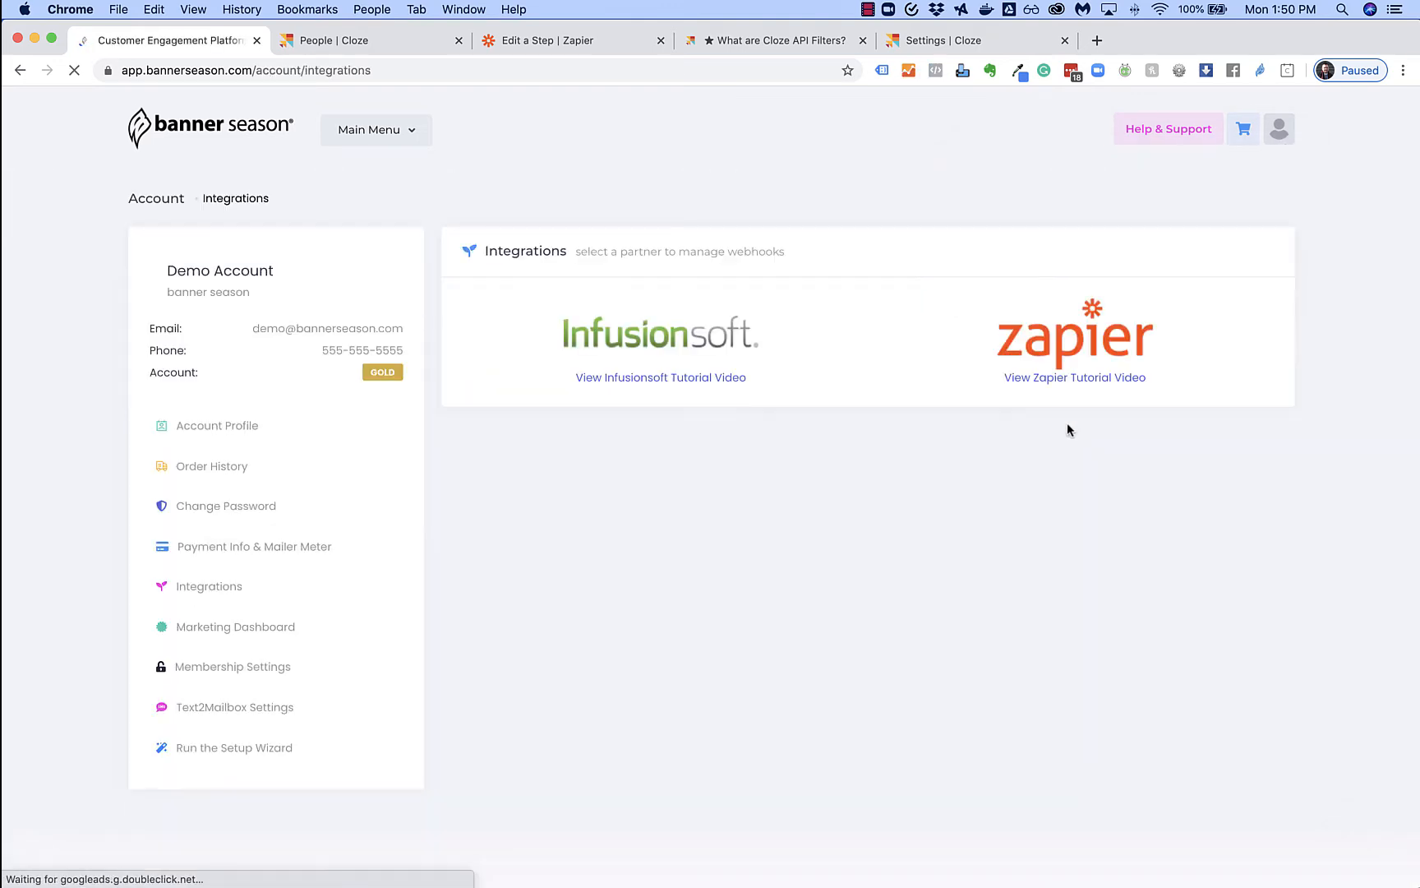
left_click(1071, 337)
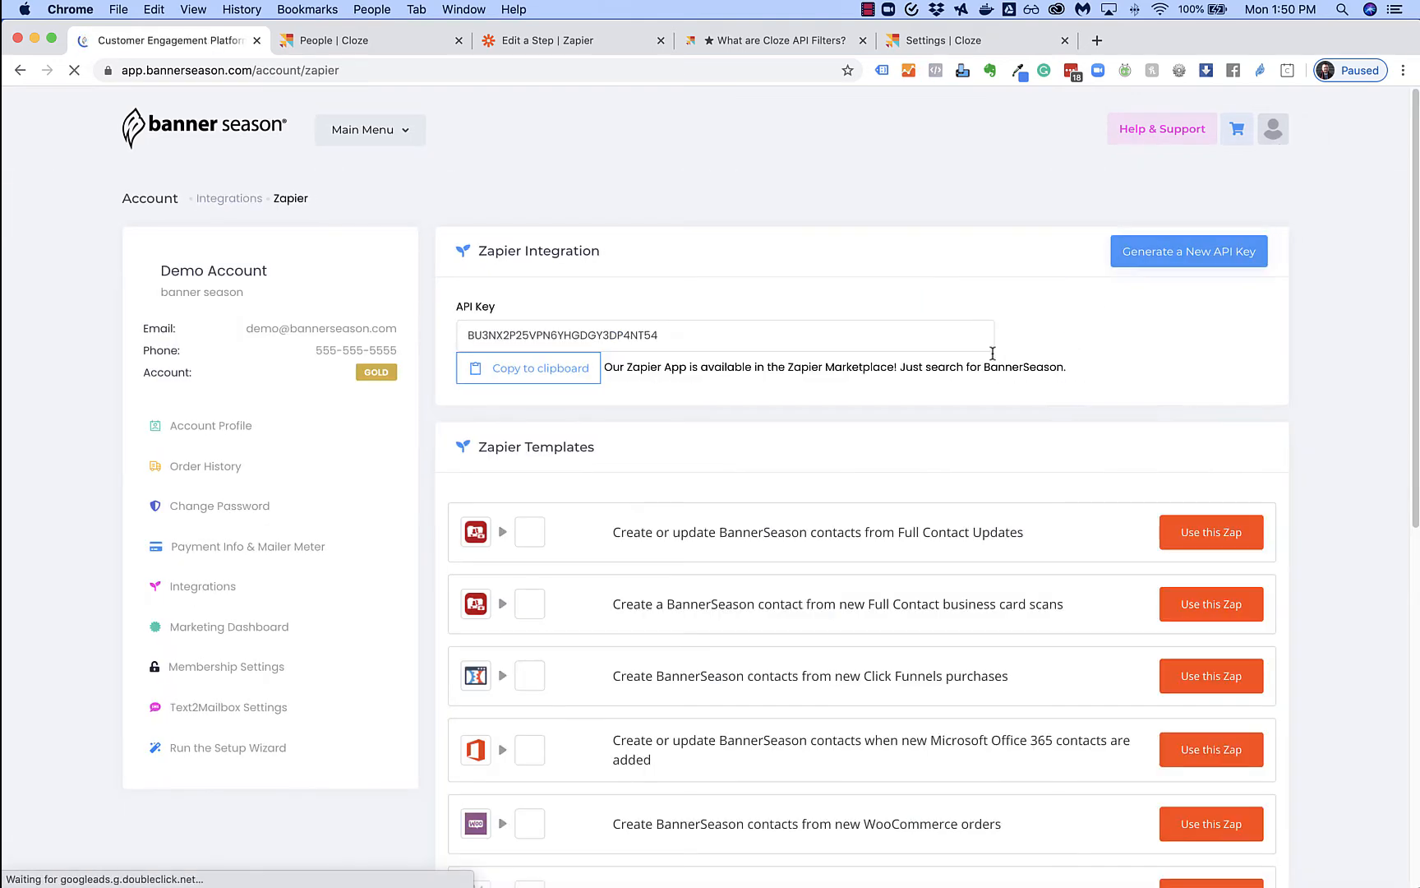
left_click(719, 337)
left_click(798, 255)
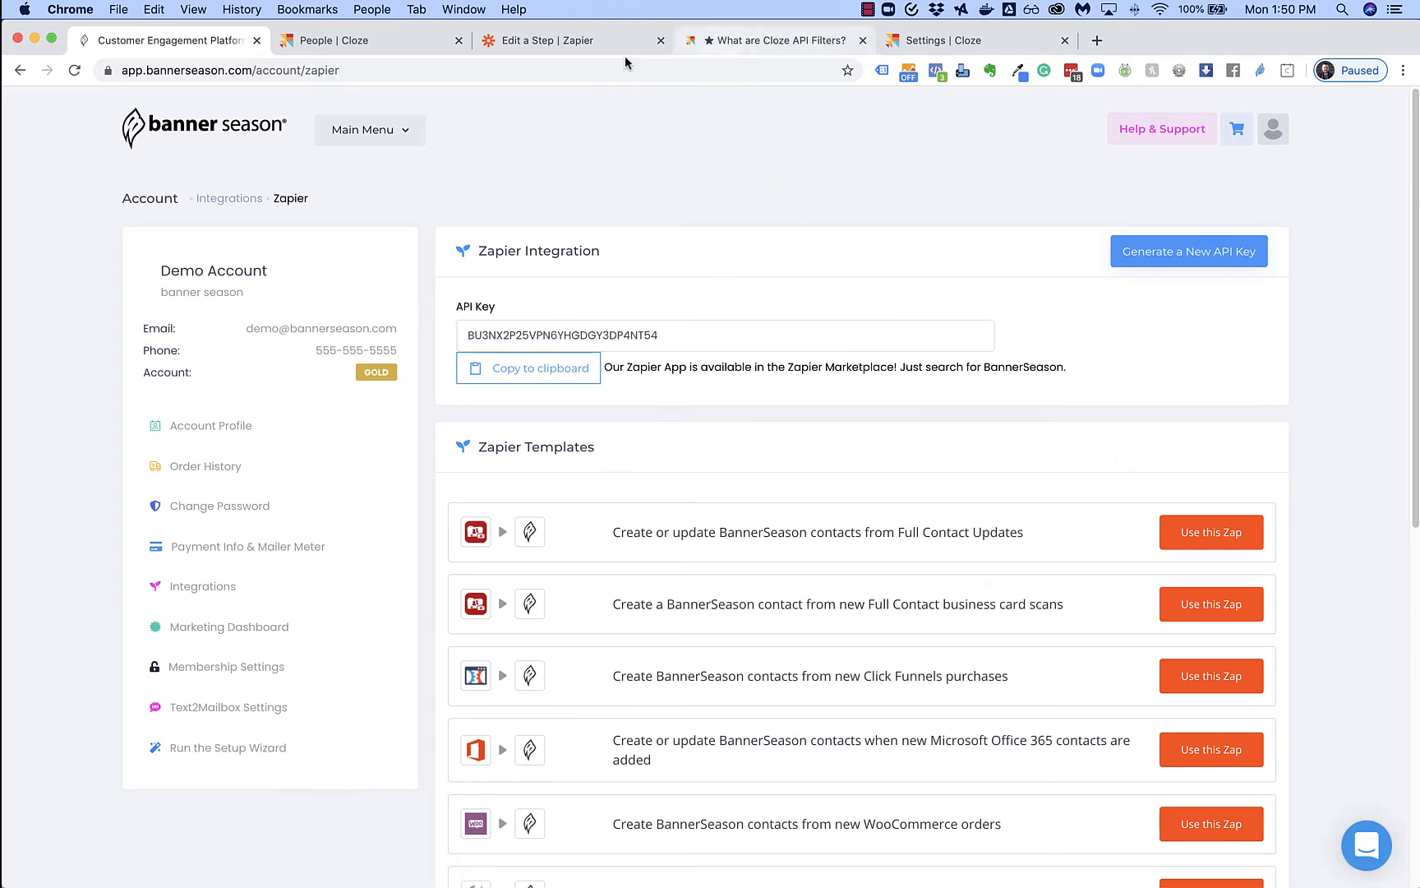
left_click(595, 44)
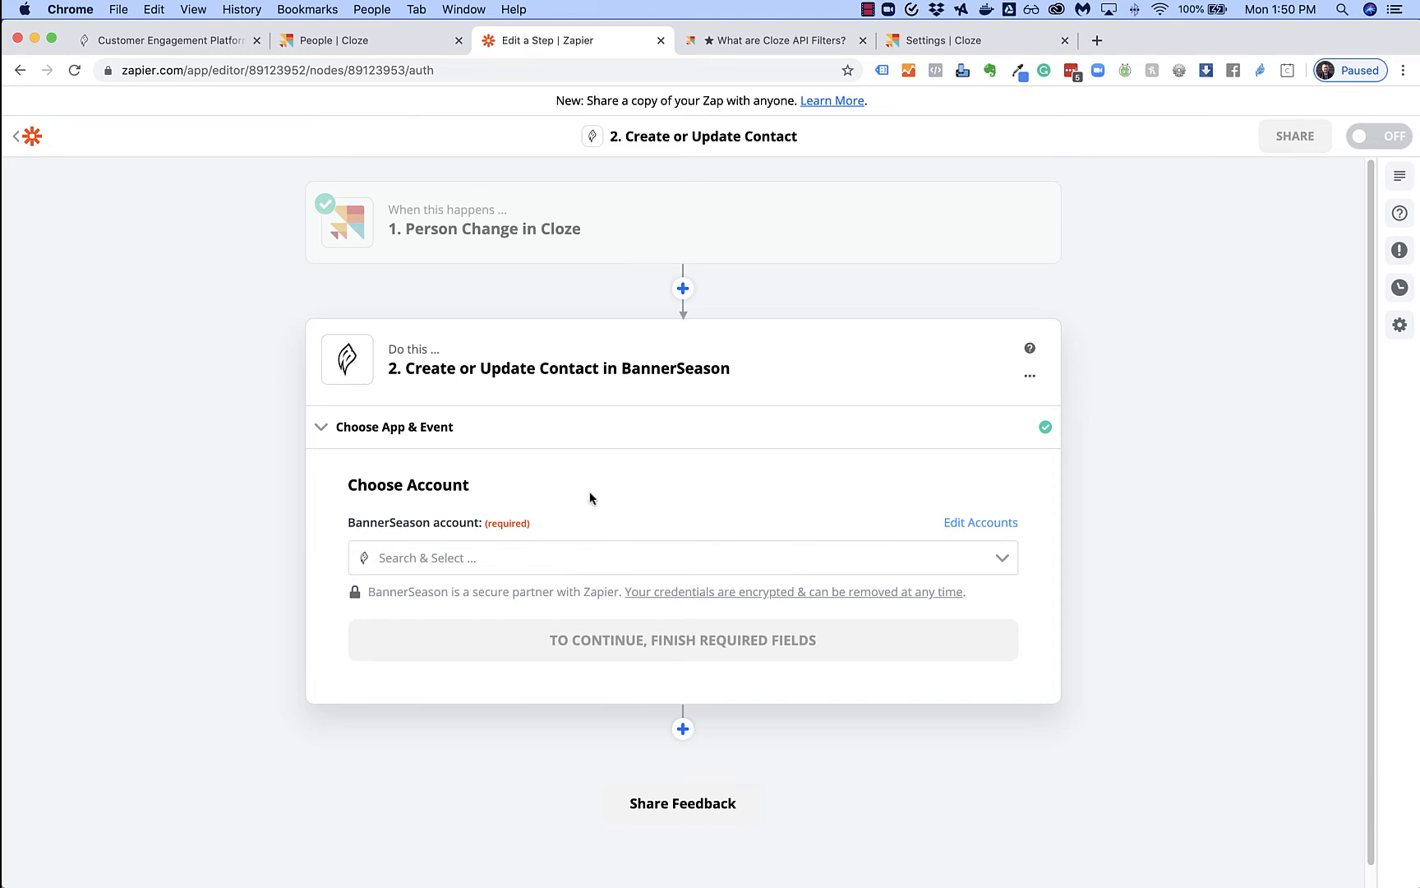
Connect the demo BannerSeason account to the action step
left_click(692, 555)
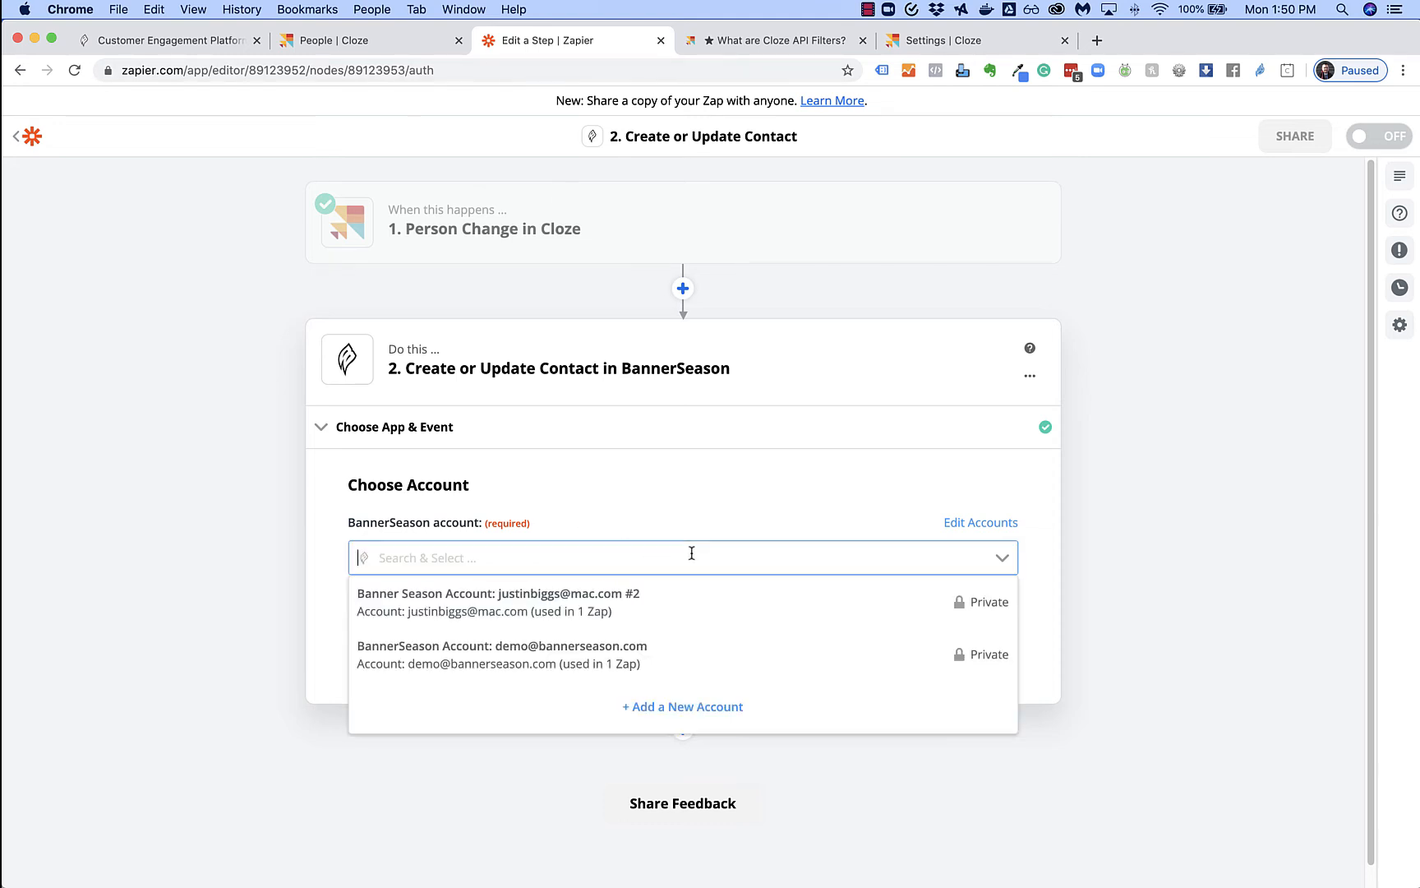
left_click(550, 660)
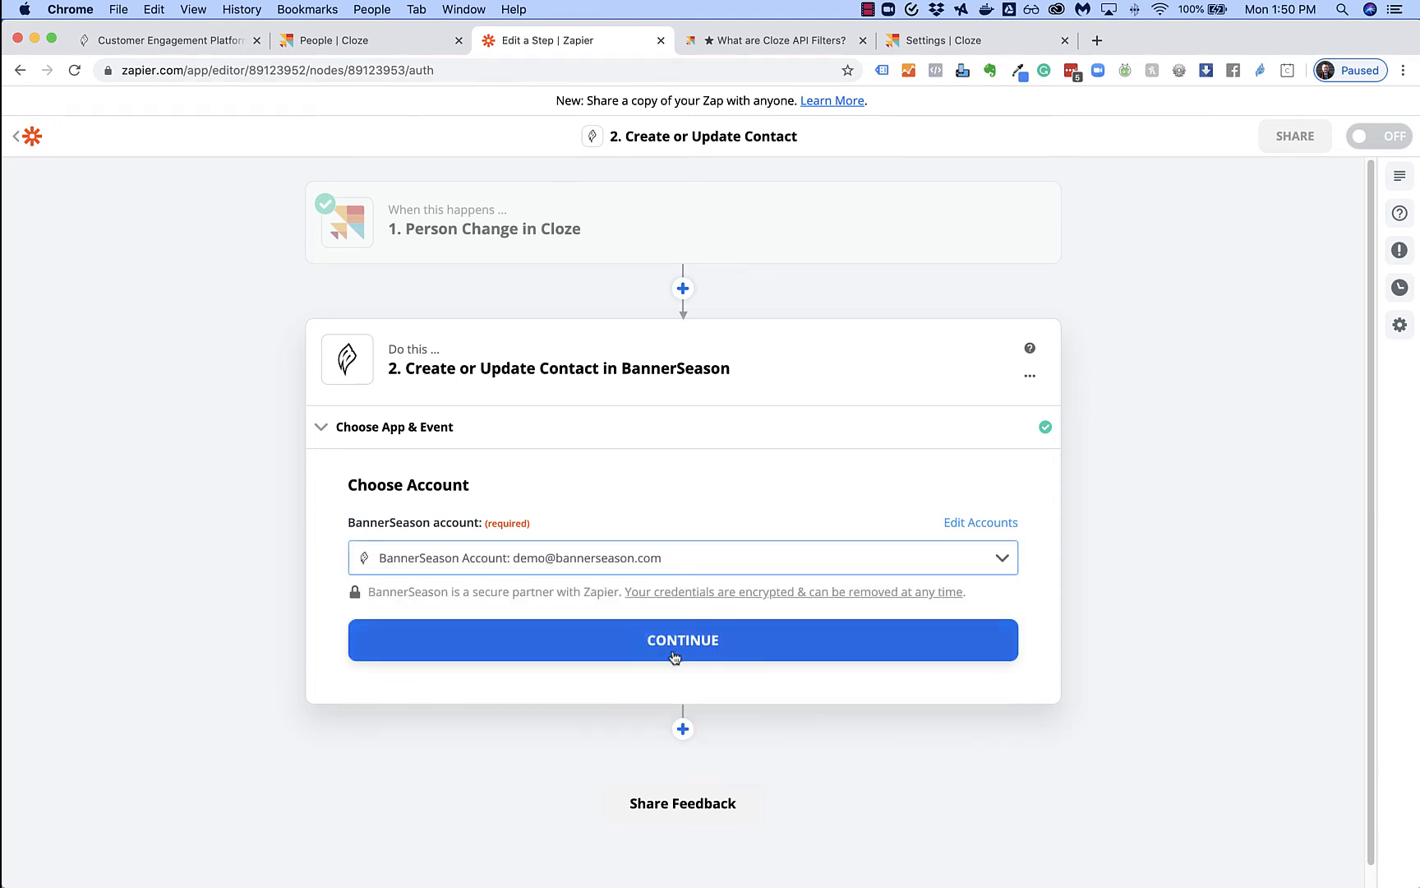
left_click(684, 641)
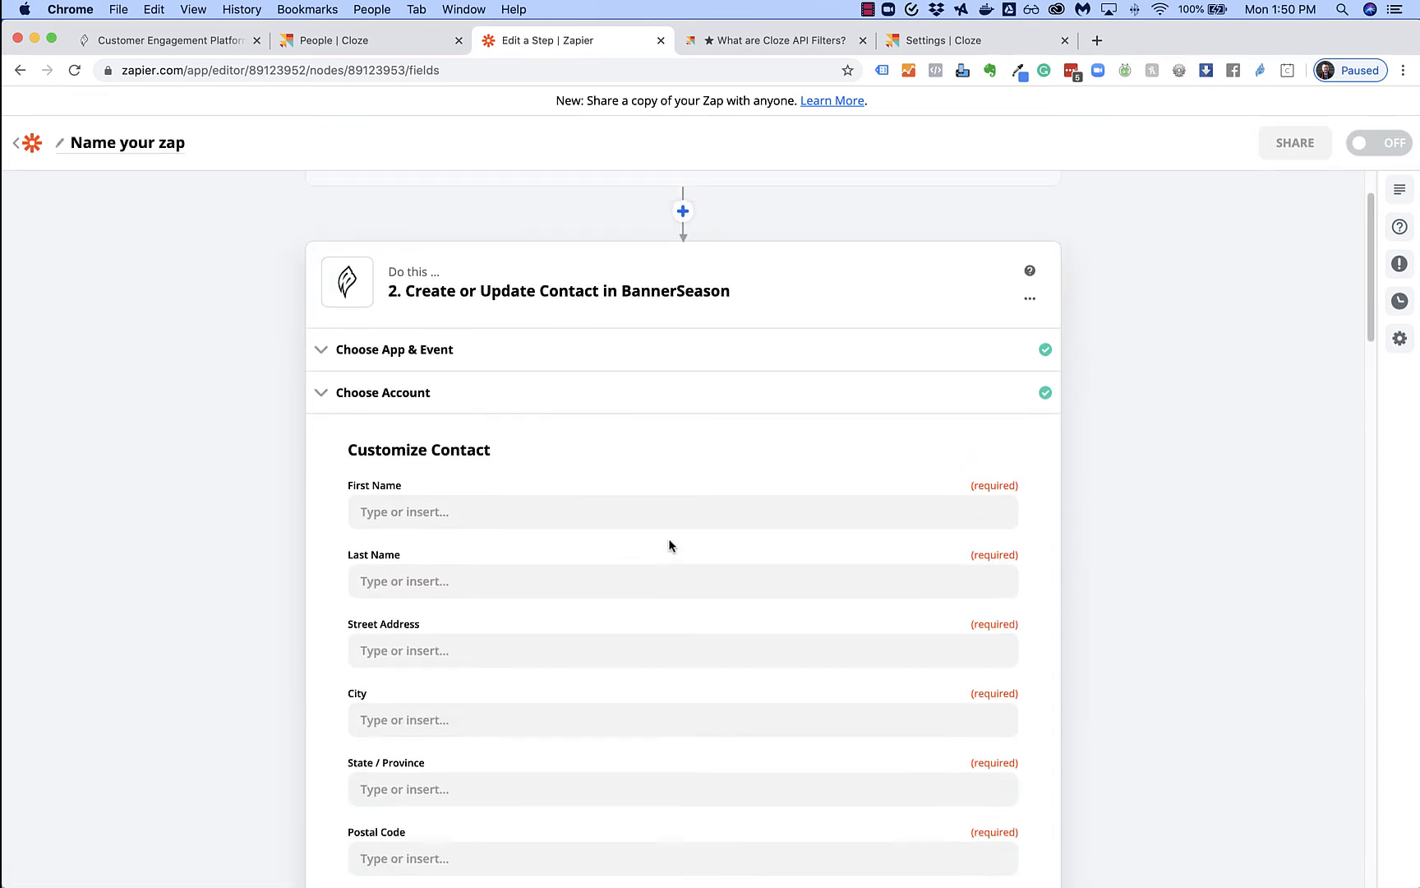
Map the Cloze first and last name into First Name and Last Name
left_click(476, 512)
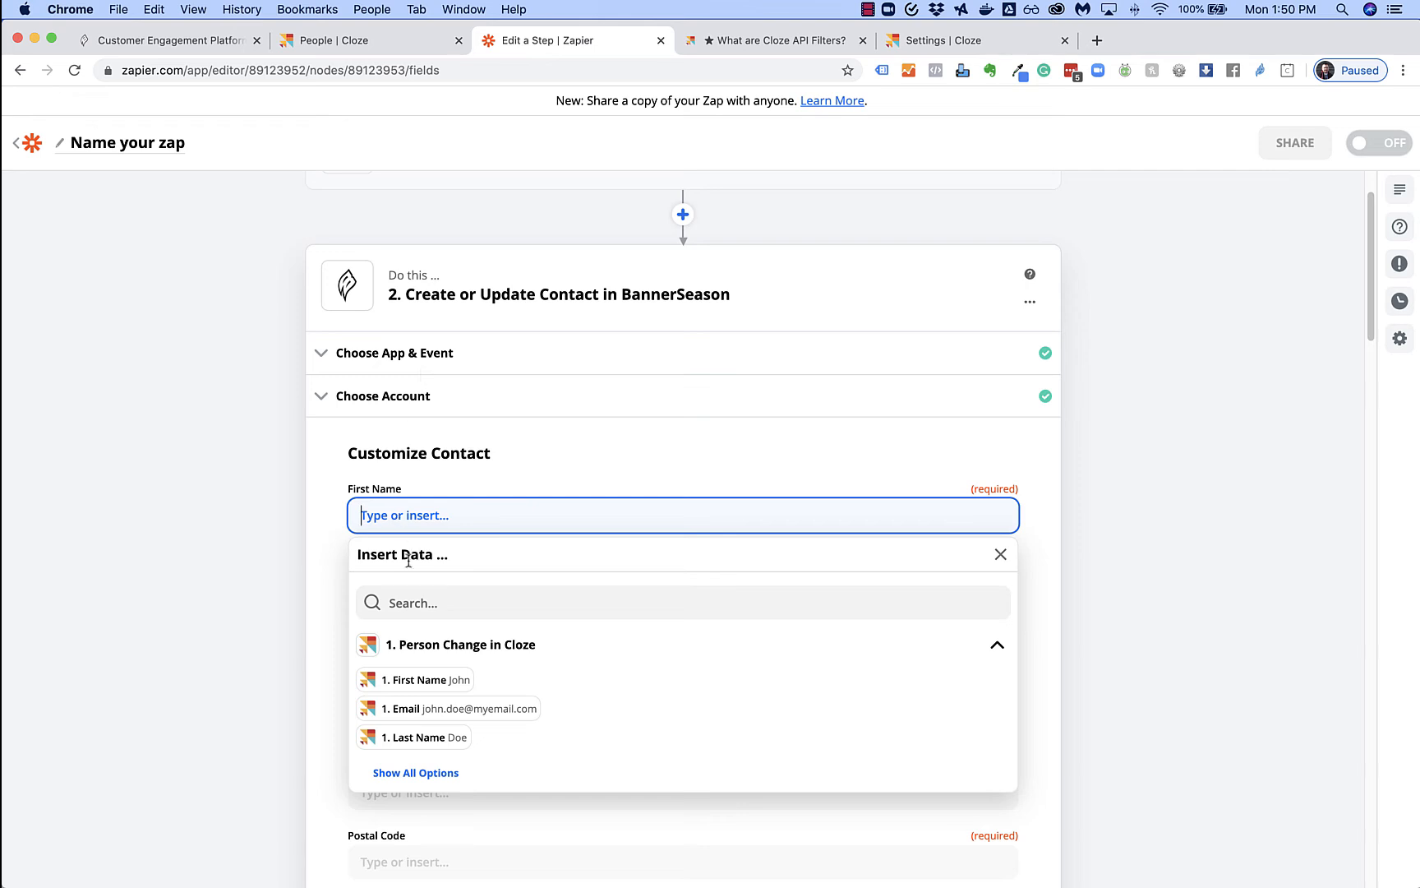
left_click(403, 680)
left_click(333, 569)
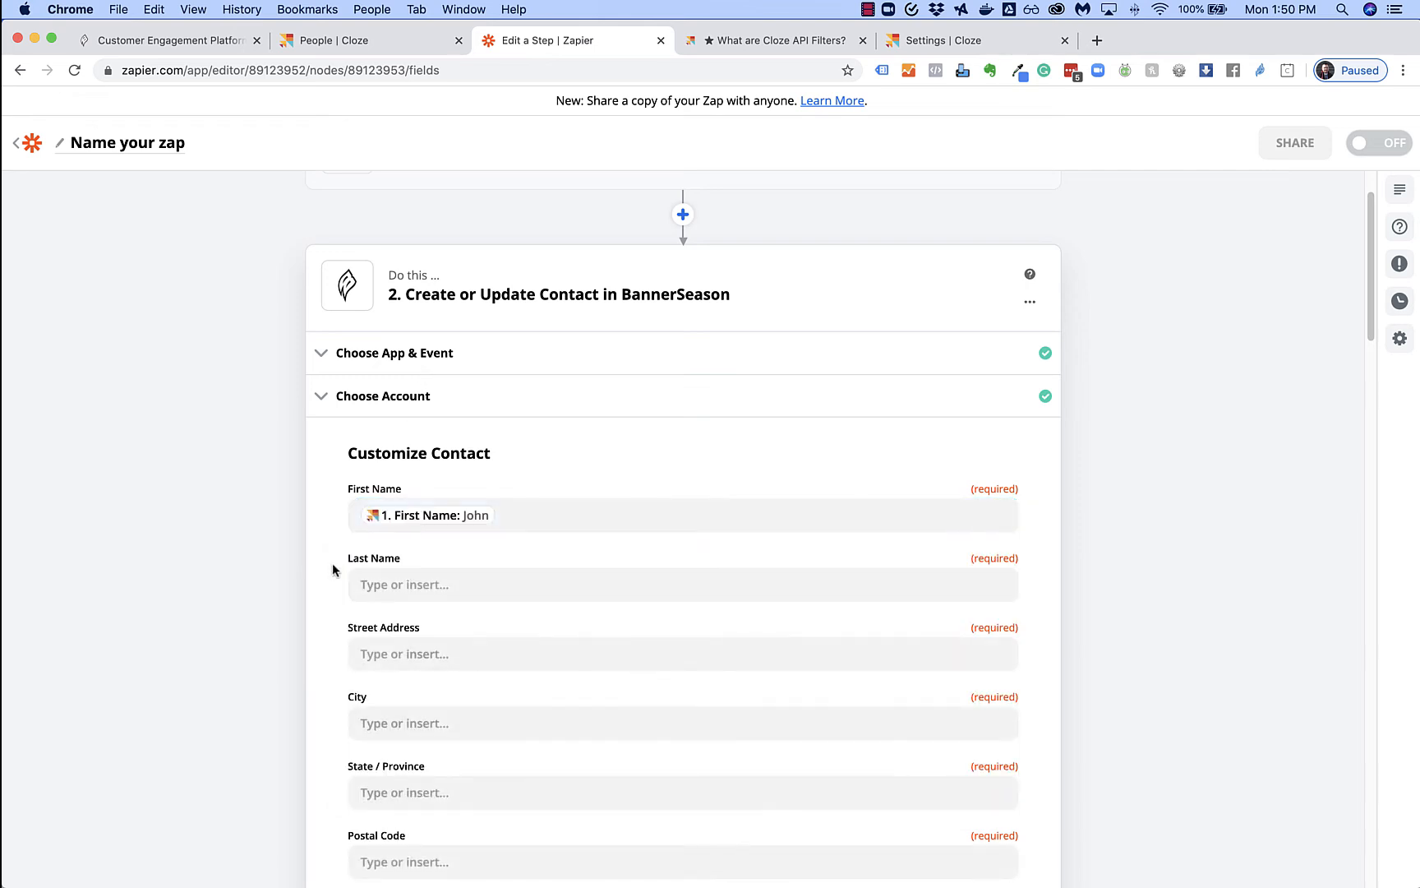
left_click(366, 584)
left_click(418, 808)
left_click(321, 666)
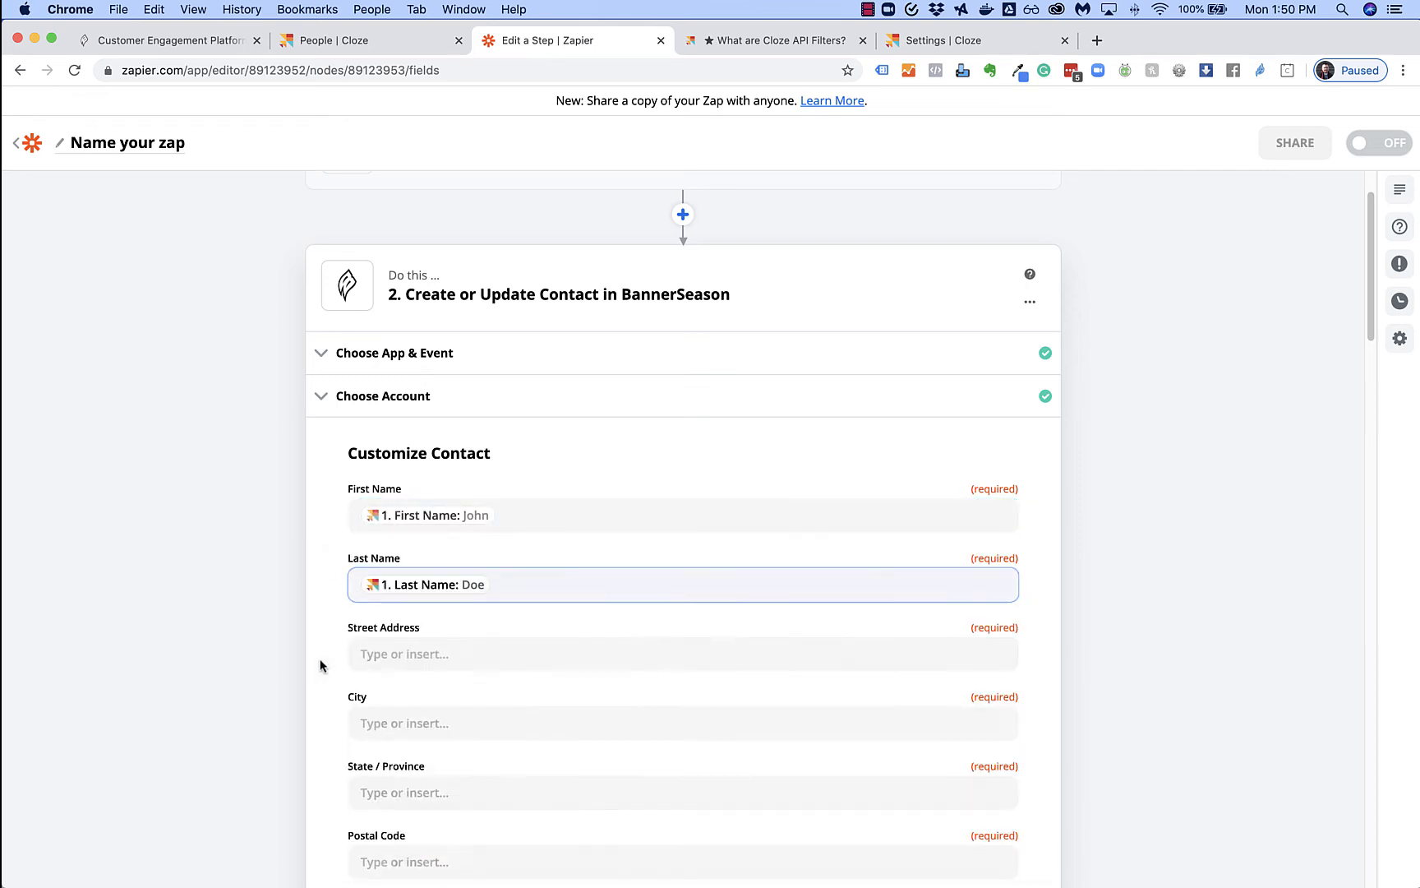
Map Business Address 1 into Street Address and Business City into City
scroll(329, 661, "down", 2)
left_click(370, 573)
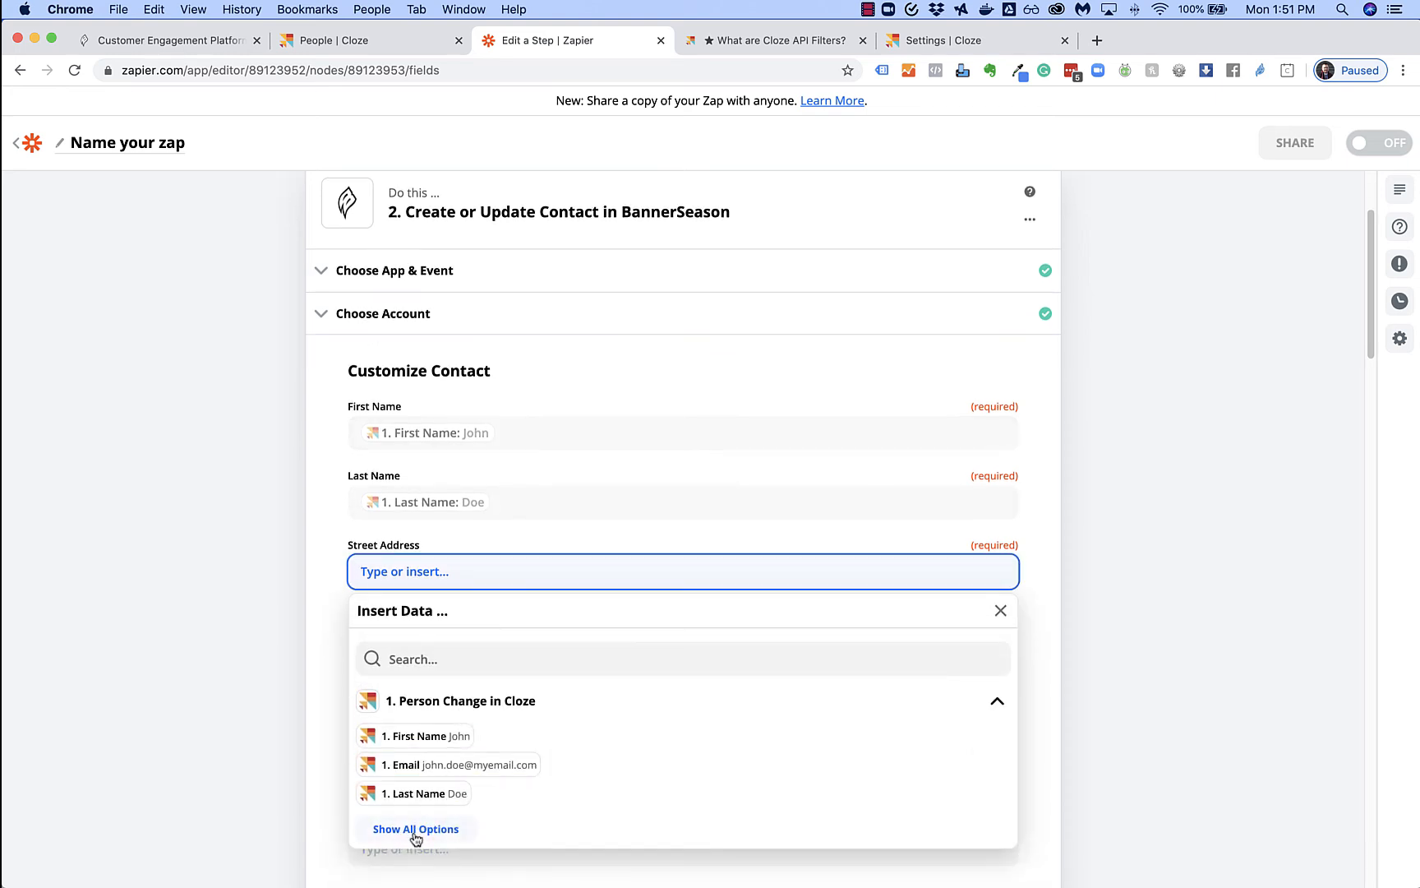
left_click(415, 829)
scroll(523, 822, "down", 3)
scroll(1040, 764, "down", 3)
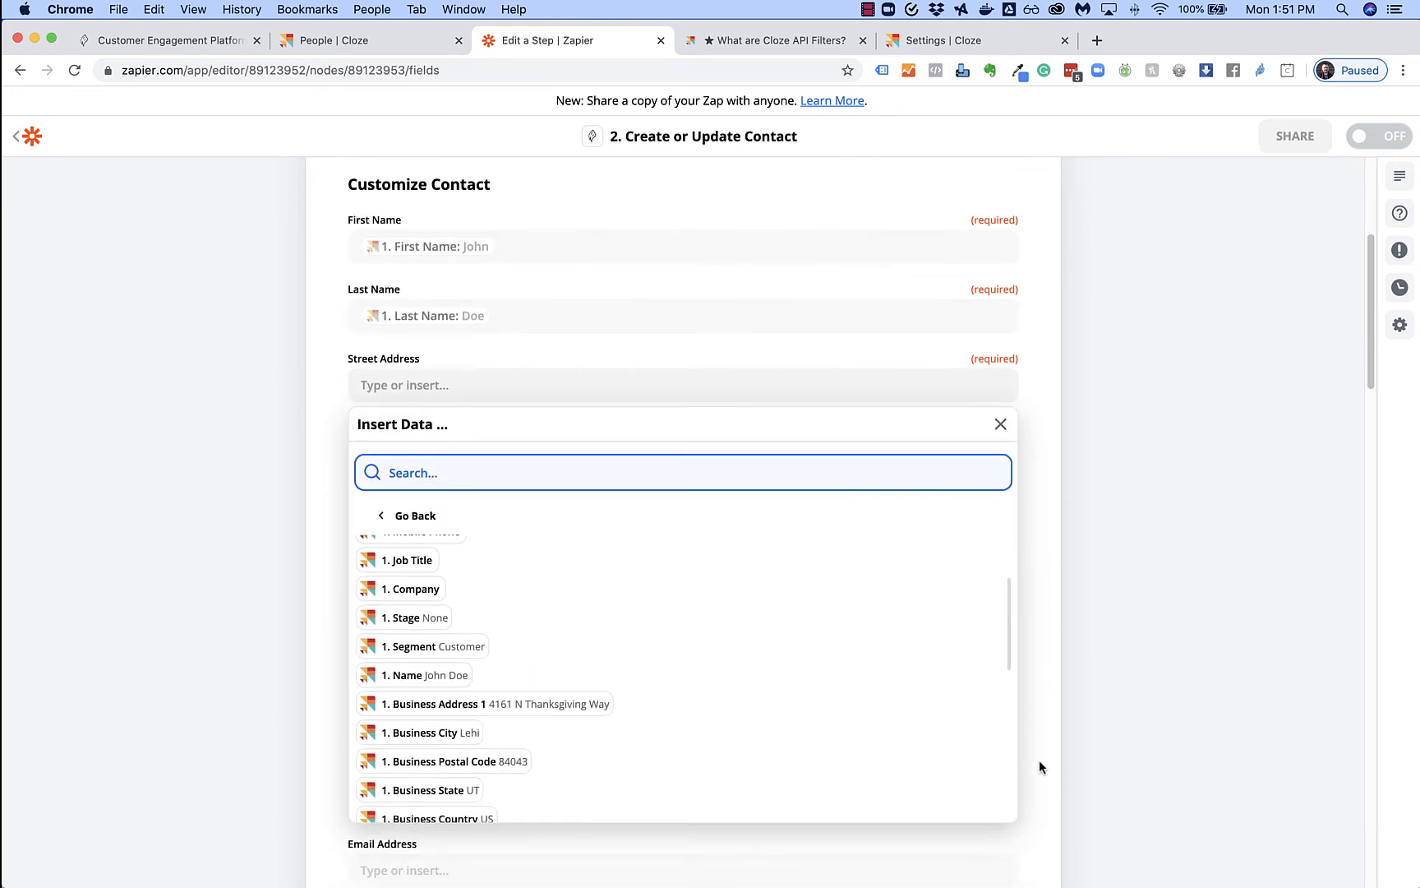
scroll(517, 661, "down", 1)
left_click(461, 676)
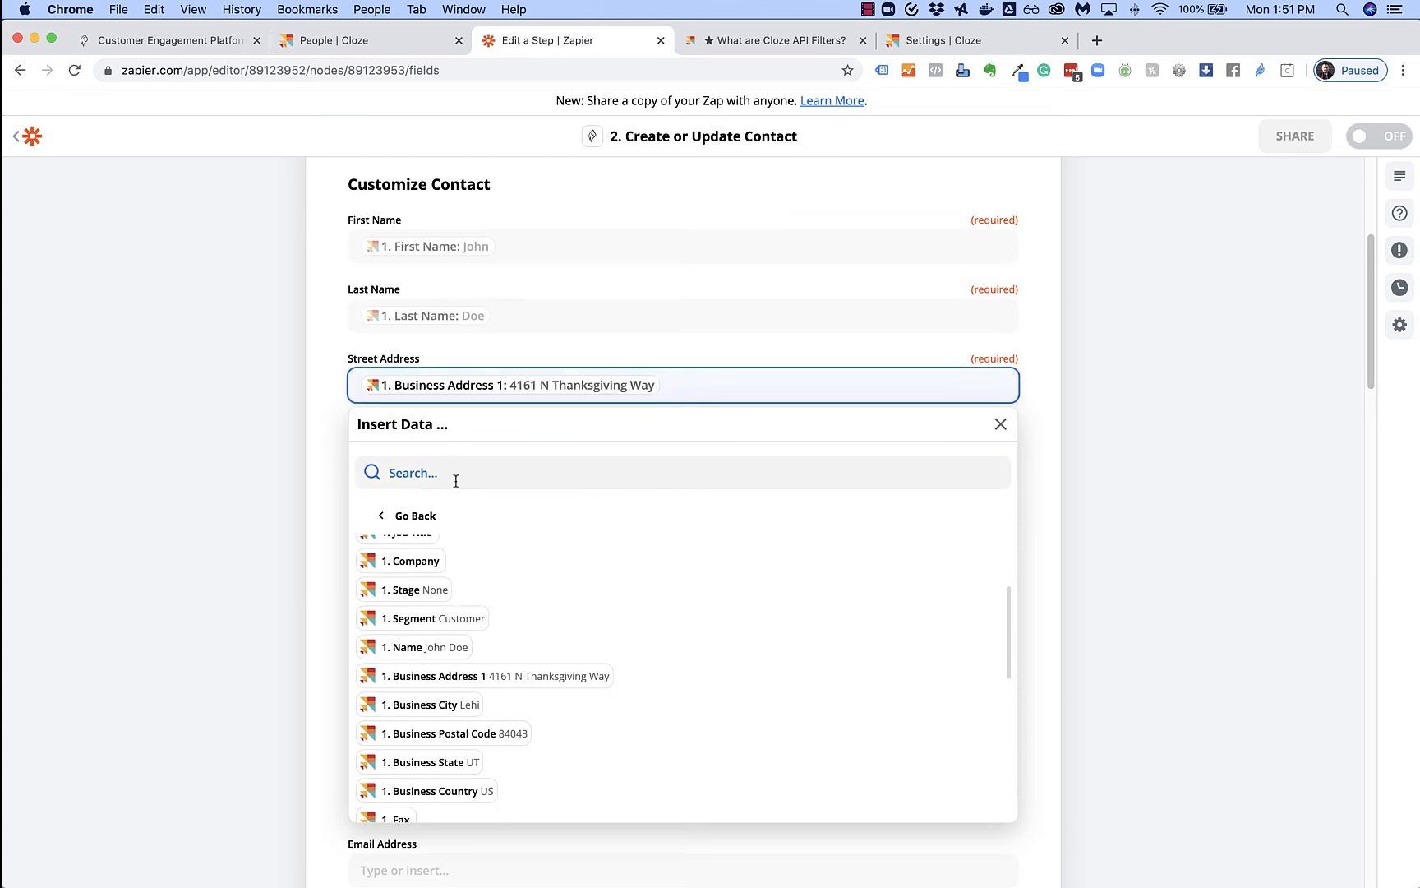
left_click(306, 481)
left_click(425, 454)
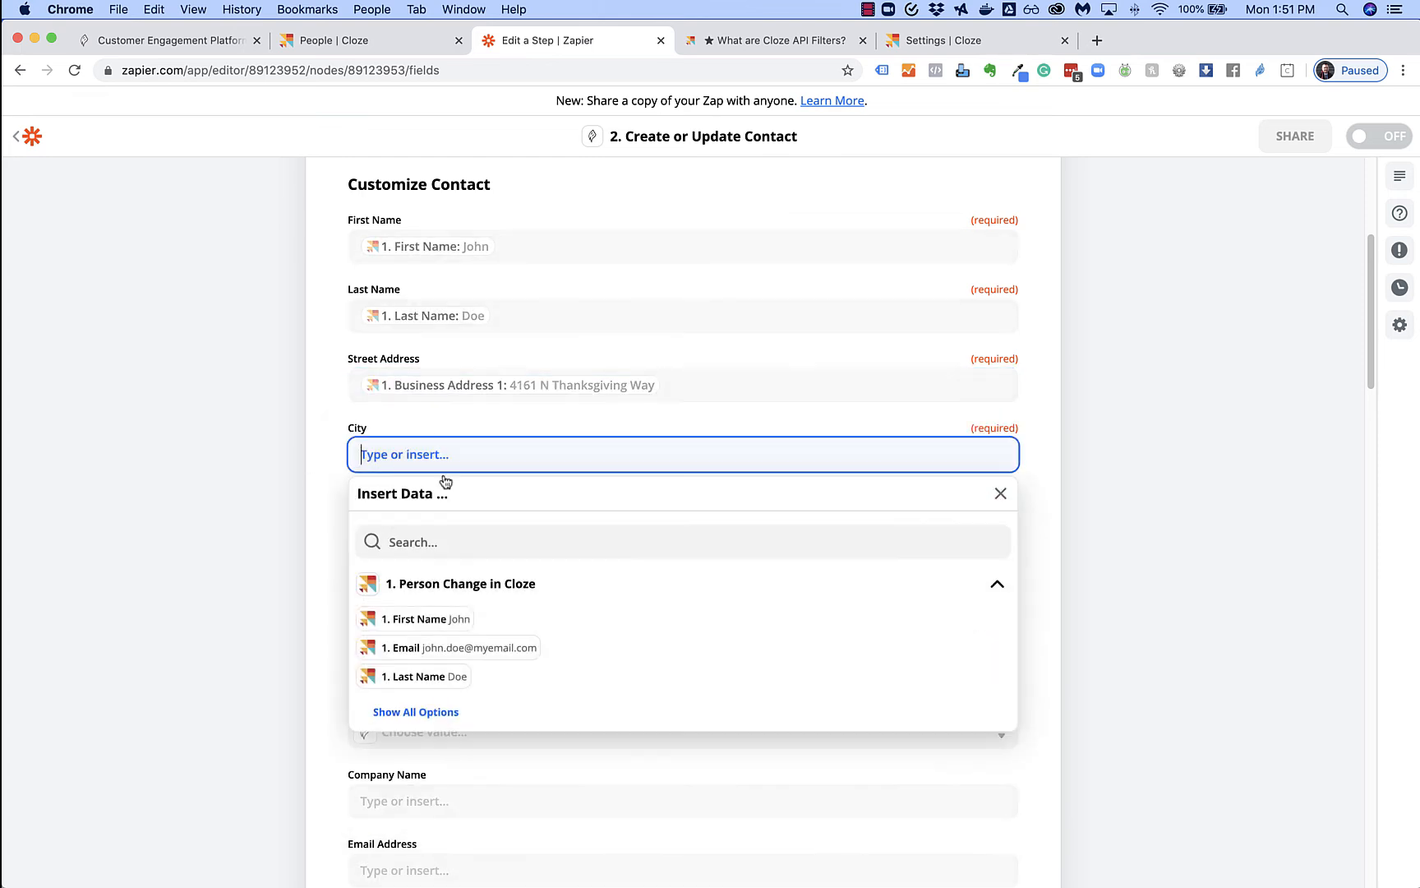
left_click(420, 709)
scroll(484, 689, "down", 5)
scroll(510, 787, "down", 2)
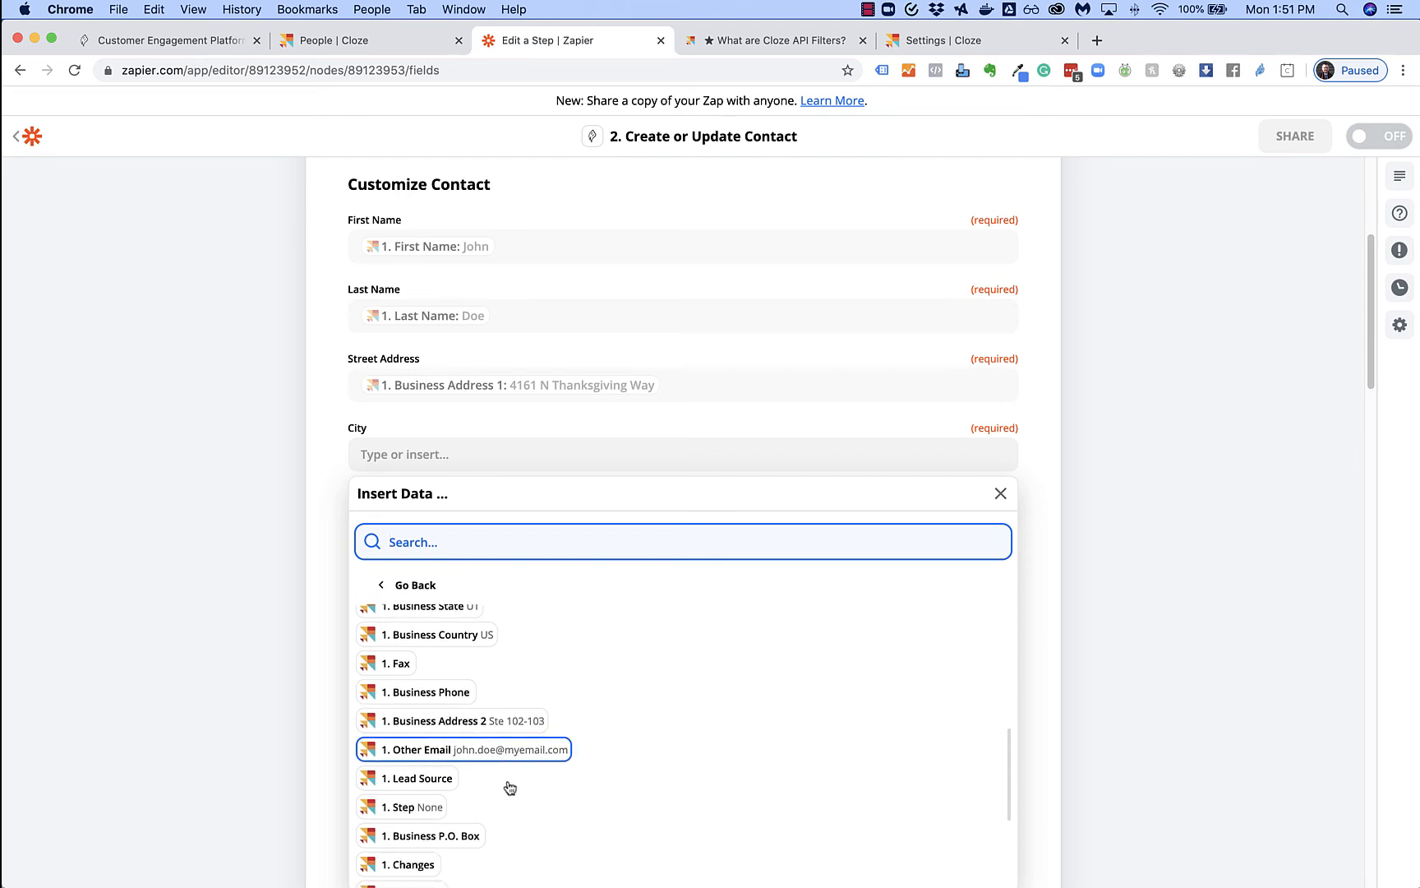
scroll(509, 787, "up", 8)
scroll(507, 780, "down", 3)
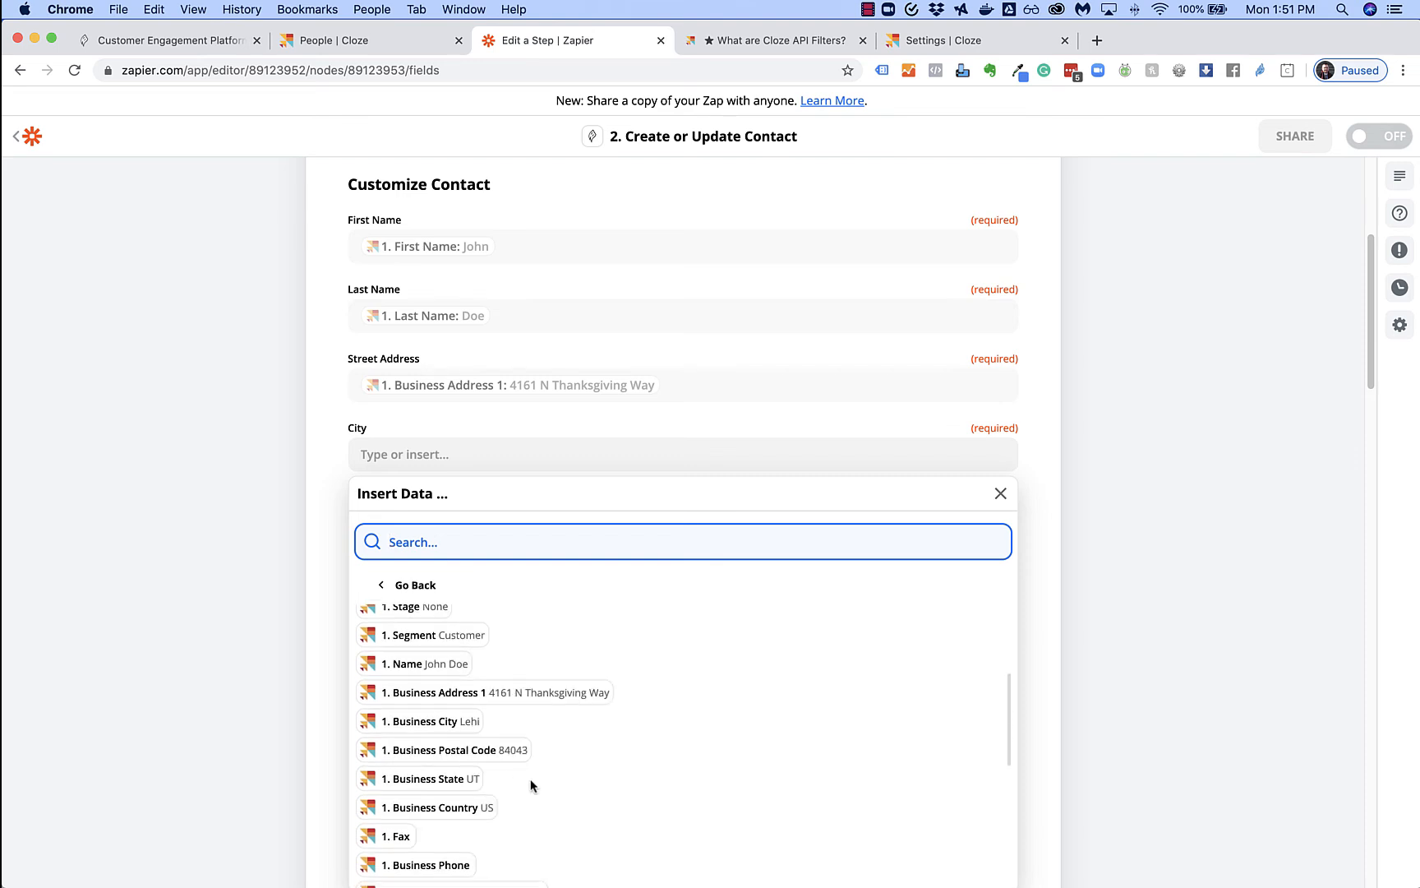
left_click(436, 721)
left_click(338, 607)
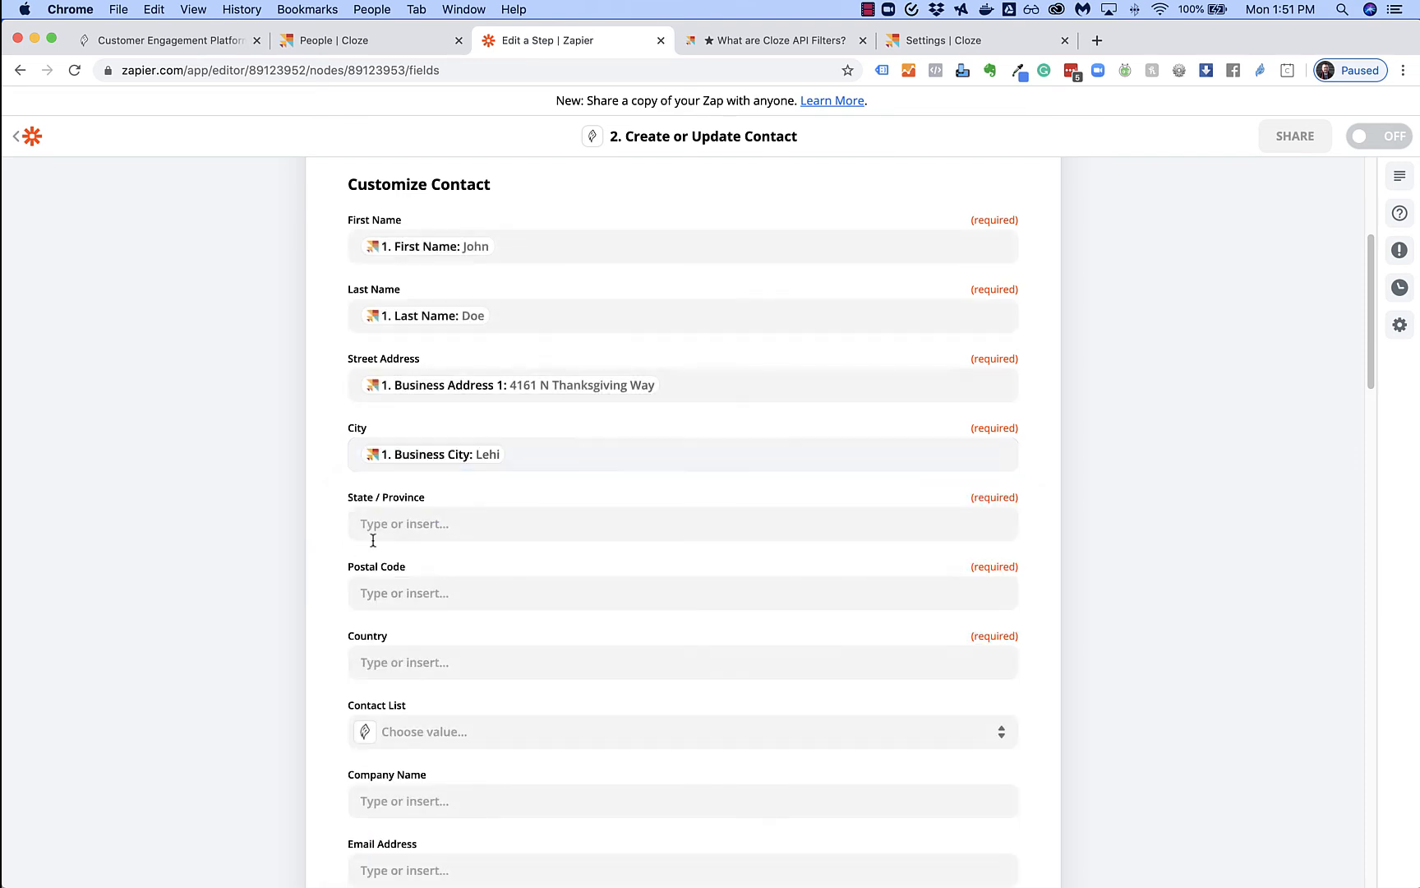
Map Business State, Business Postal Code and Business Country into State / Province, Postal Code and Country
left_click(372, 526)
left_click(442, 778)
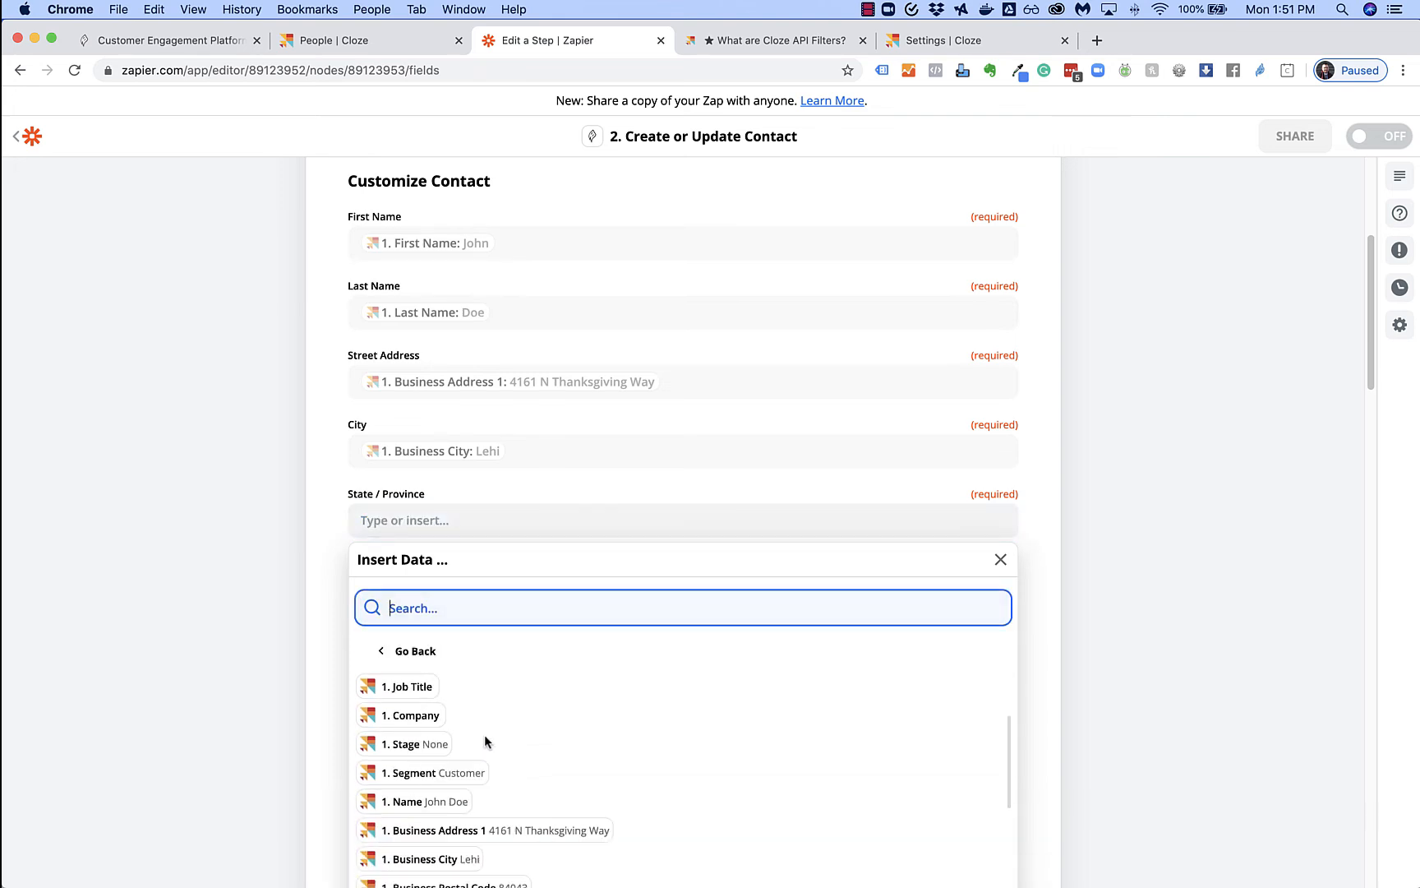
scroll(486, 738, "down", 3)
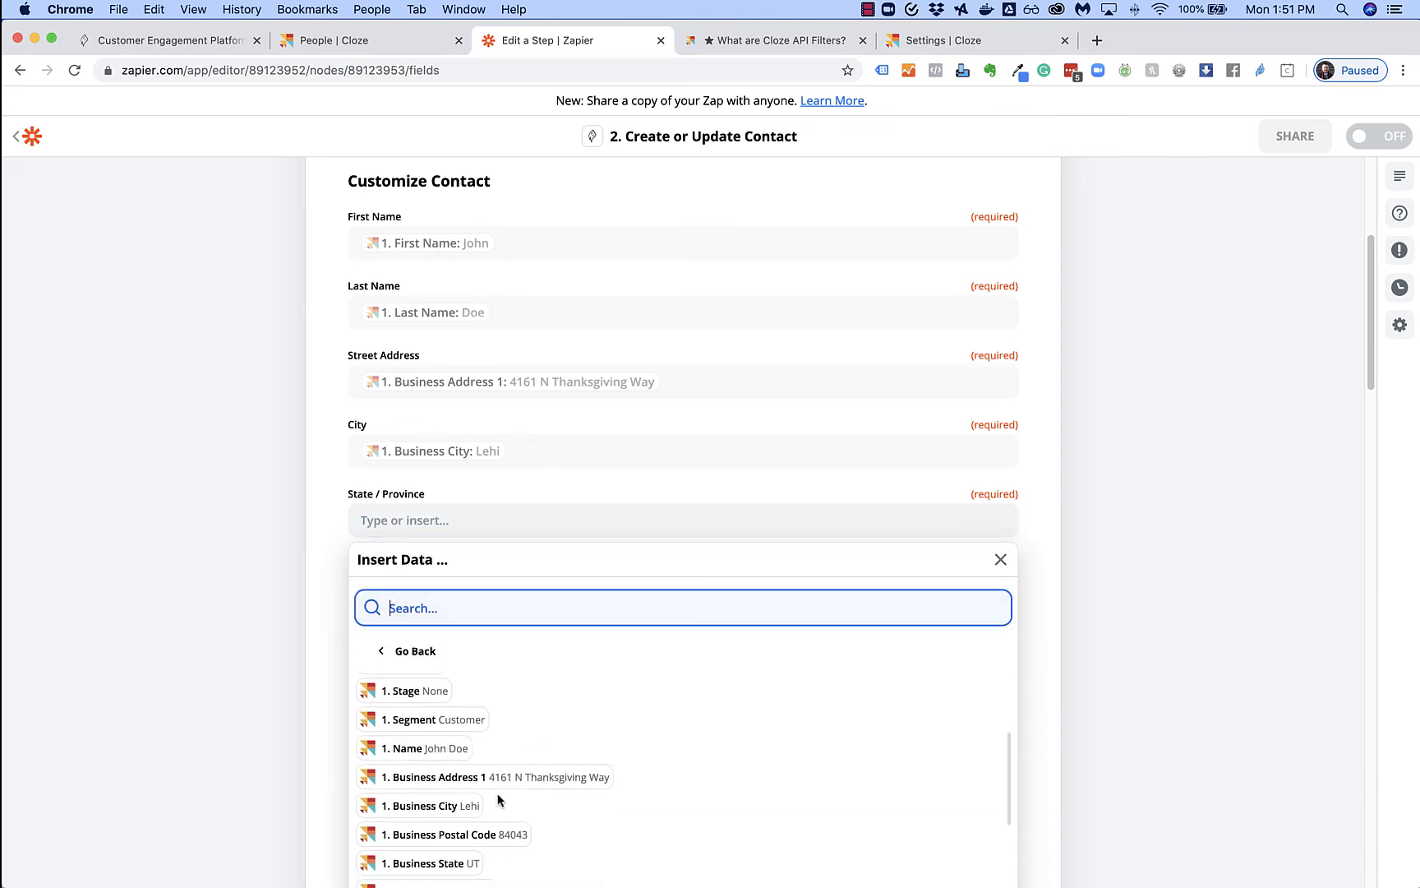
left_click(444, 863)
left_click(311, 665)
left_click(371, 590)
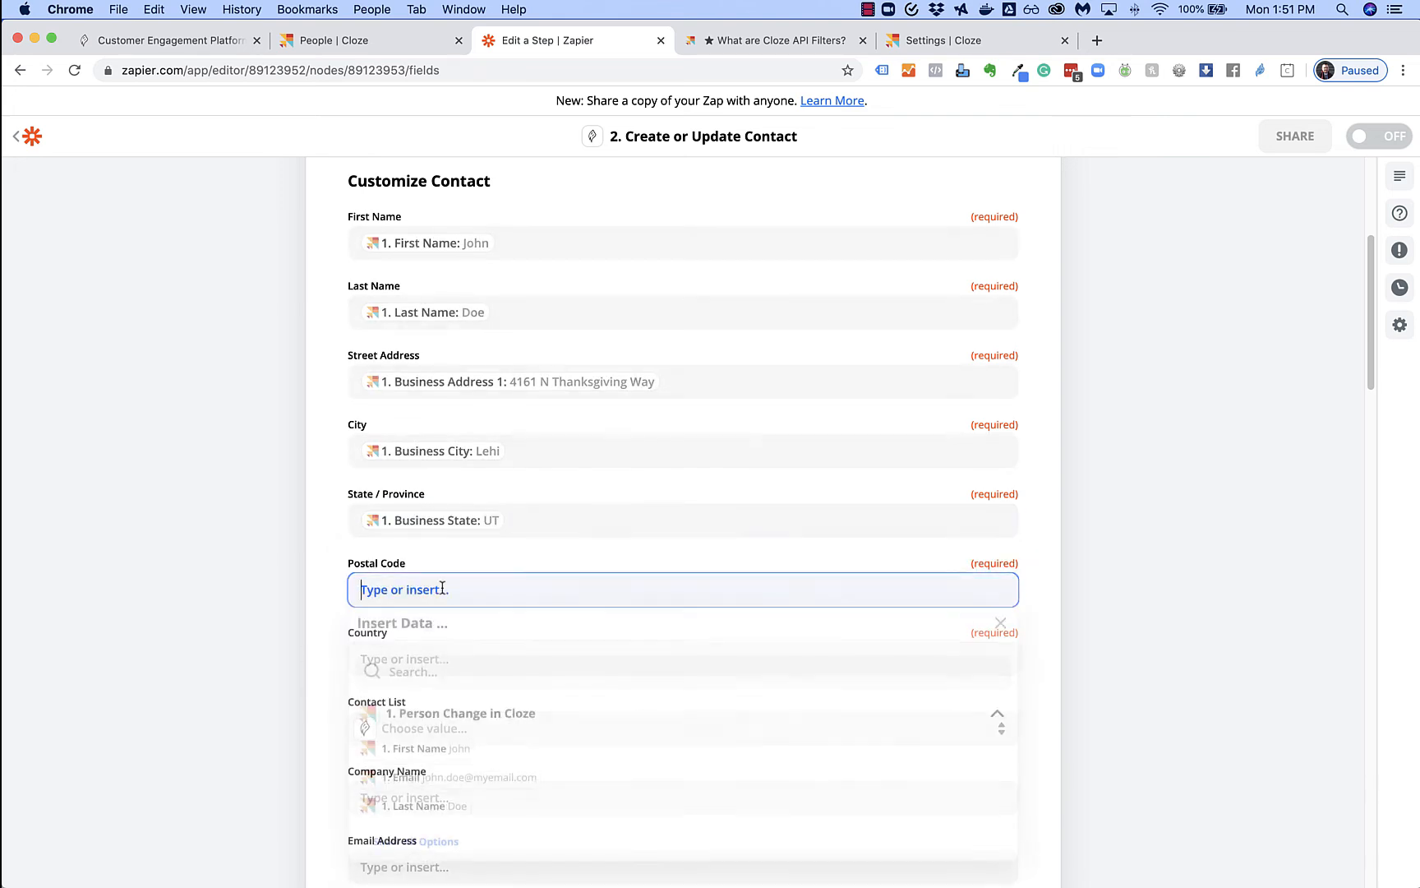
left_click(435, 850)
scroll(520, 785, "down", 3)
scroll(520, 785, "down", 3)
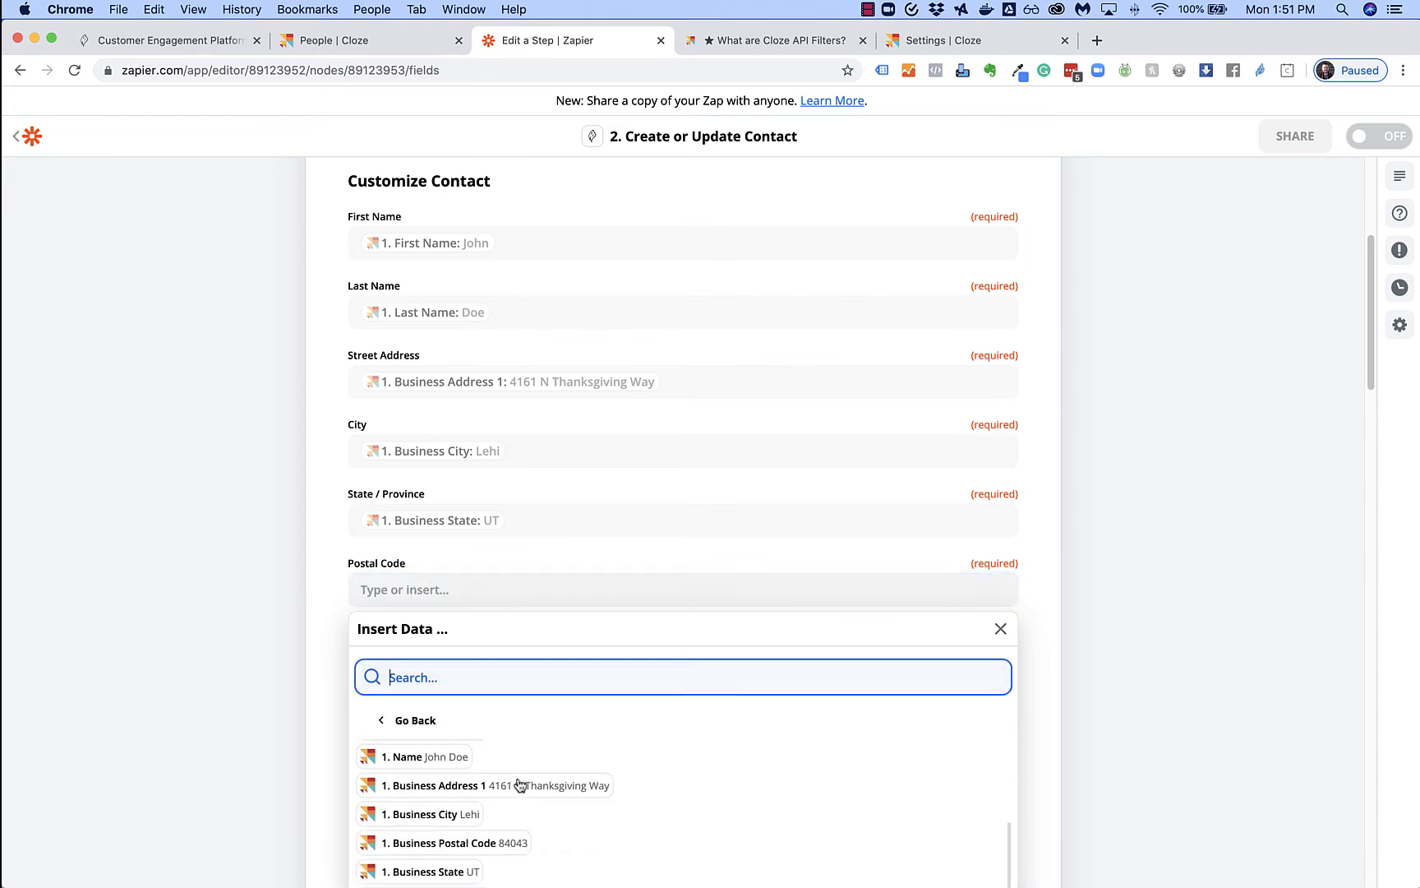
left_click(510, 851)
left_click(321, 723)
left_click(386, 633)
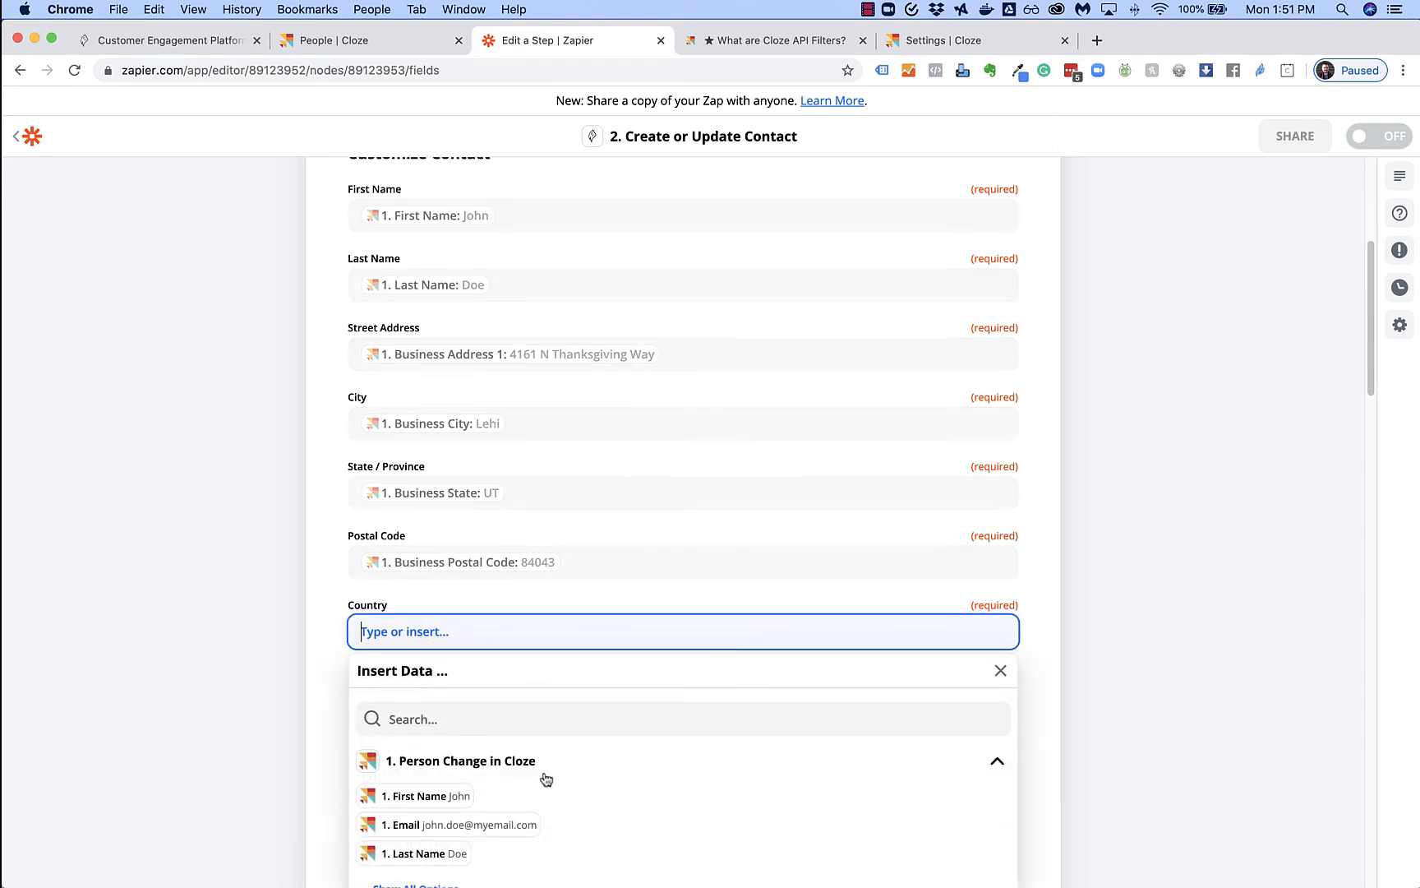
scroll(546, 779, "down", 2)
left_click(428, 818)
scroll(485, 780, "down", 3)
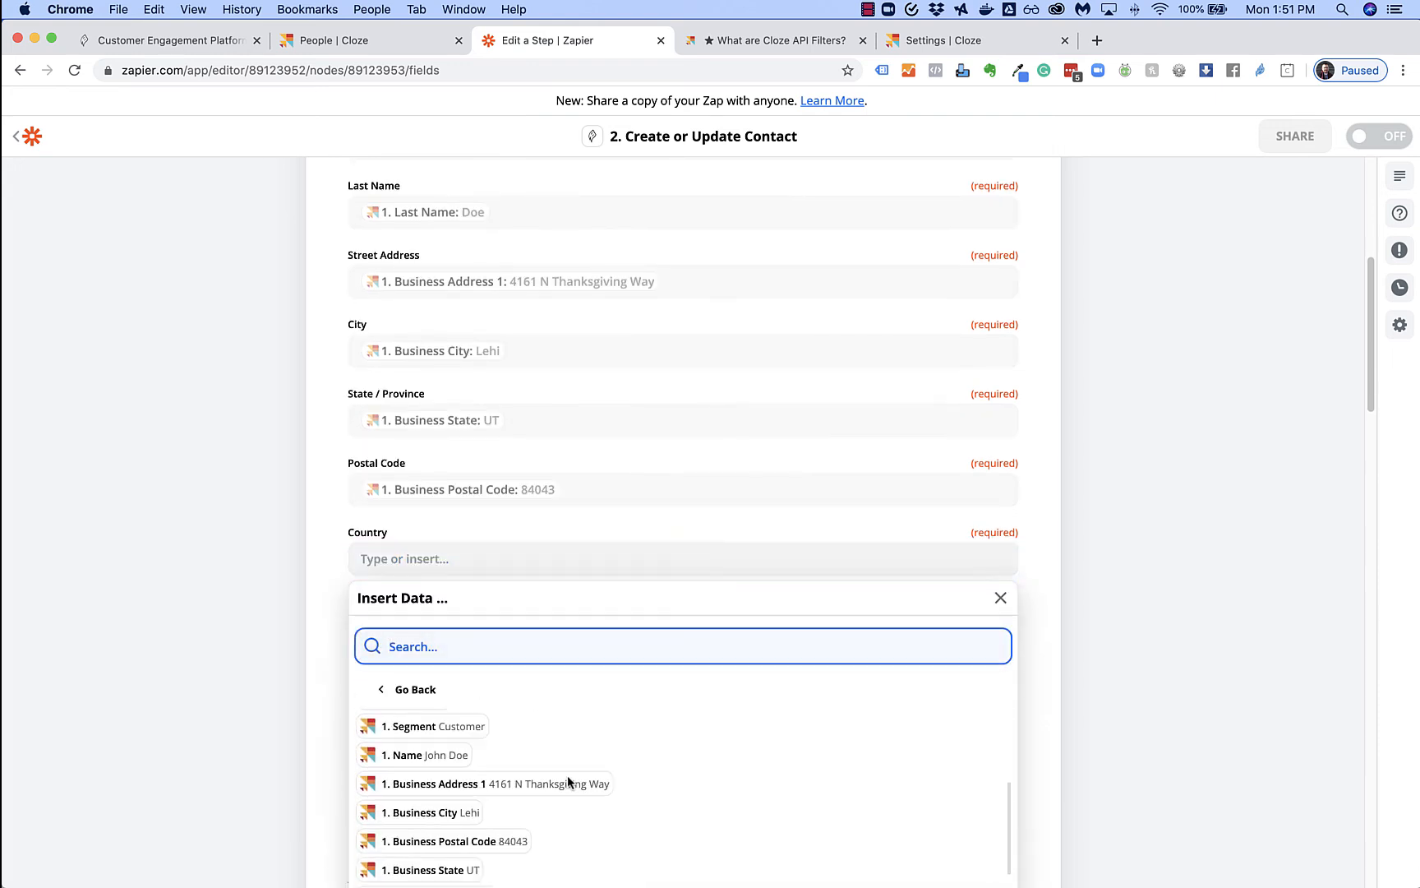
scroll(624, 785, "down", 3)
left_click(455, 824)
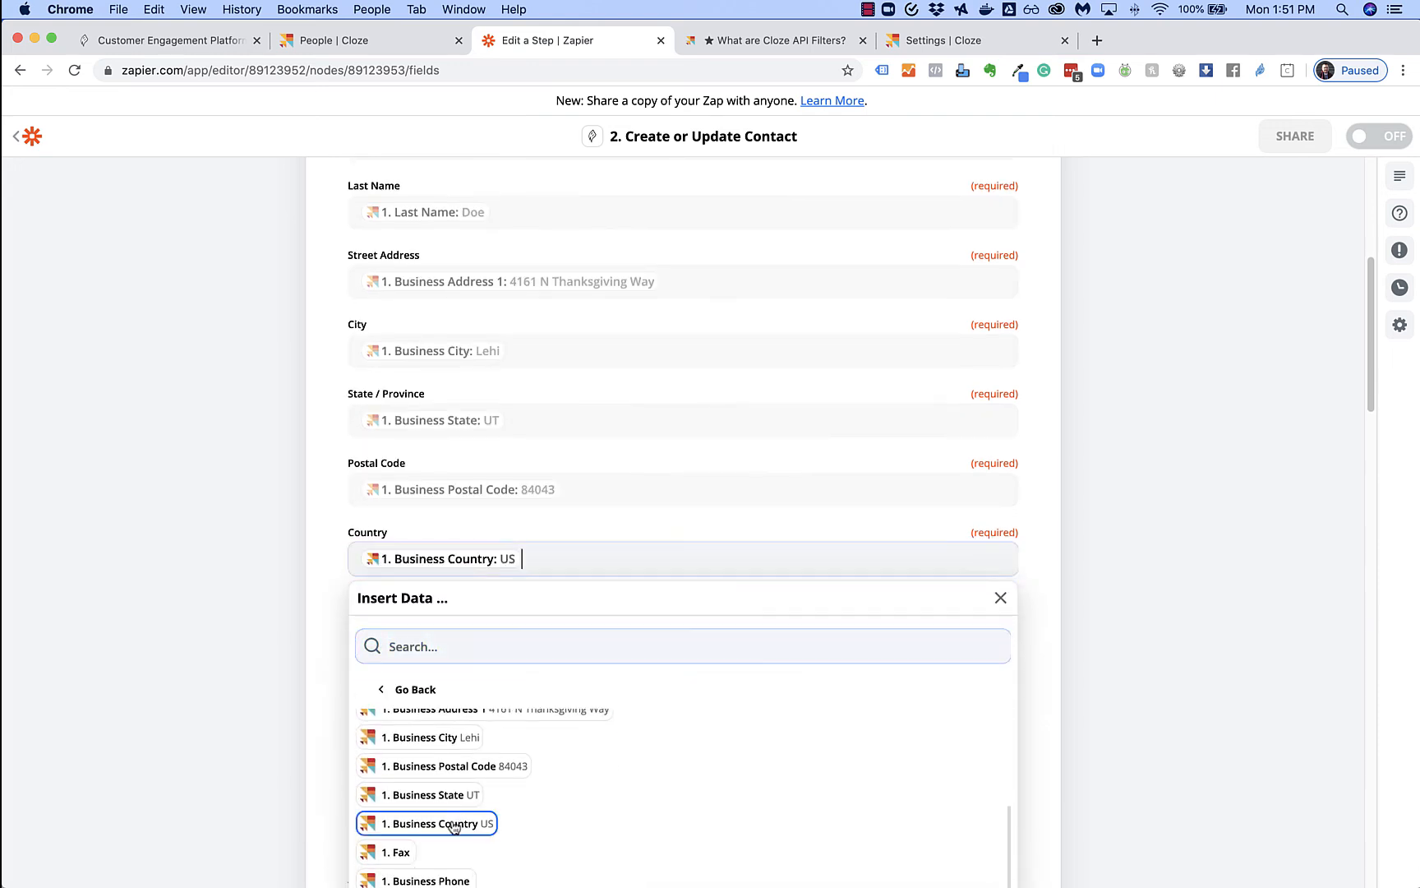
left_click(311, 650)
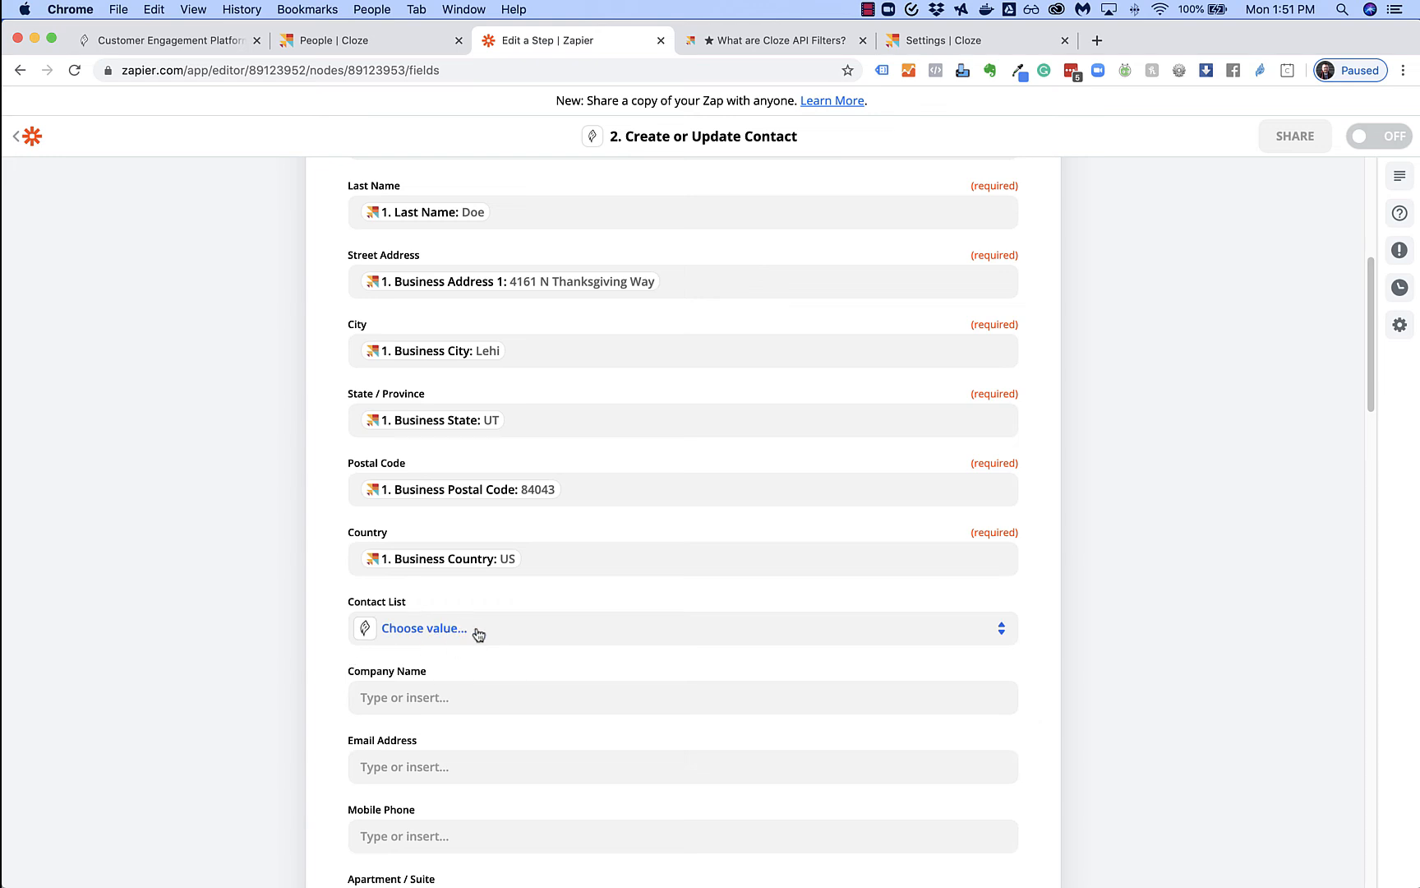
Choose Thank You Card as the BannerSeason Contact List
left_click(478, 632)
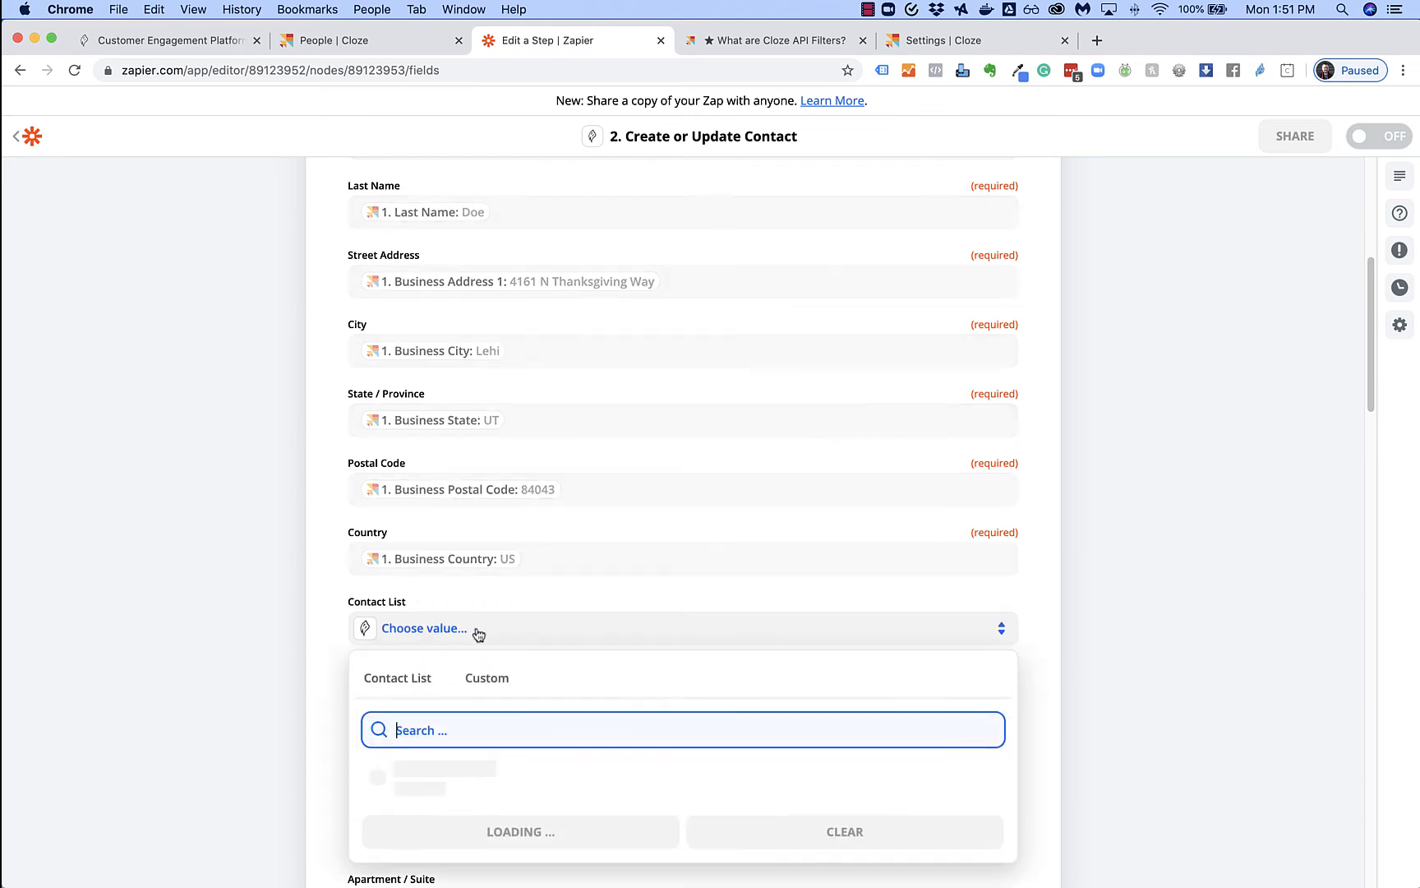
scroll(513, 637, "down", 2)
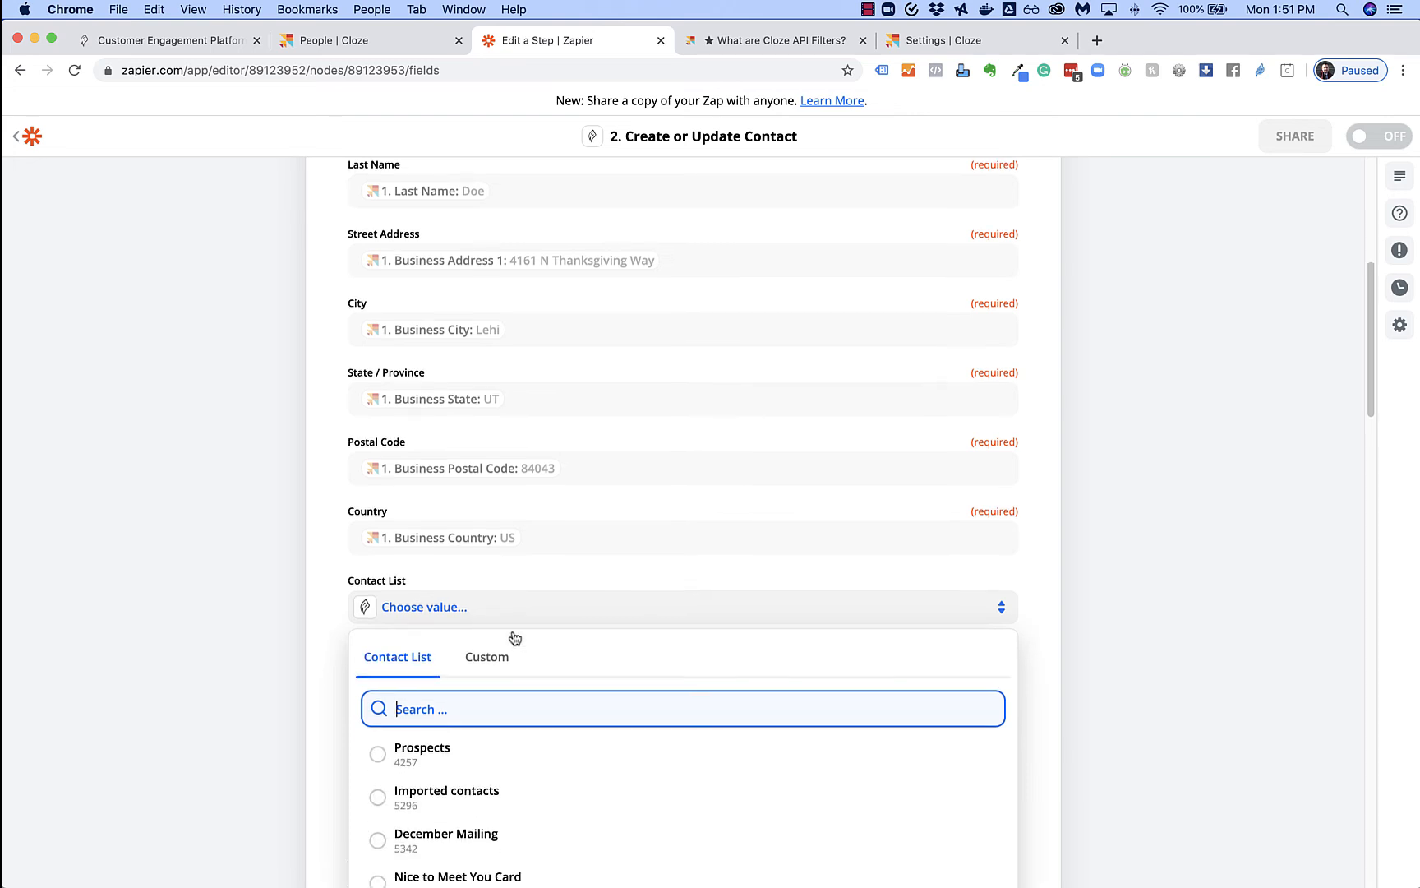
scroll(601, 610, "down", 2)
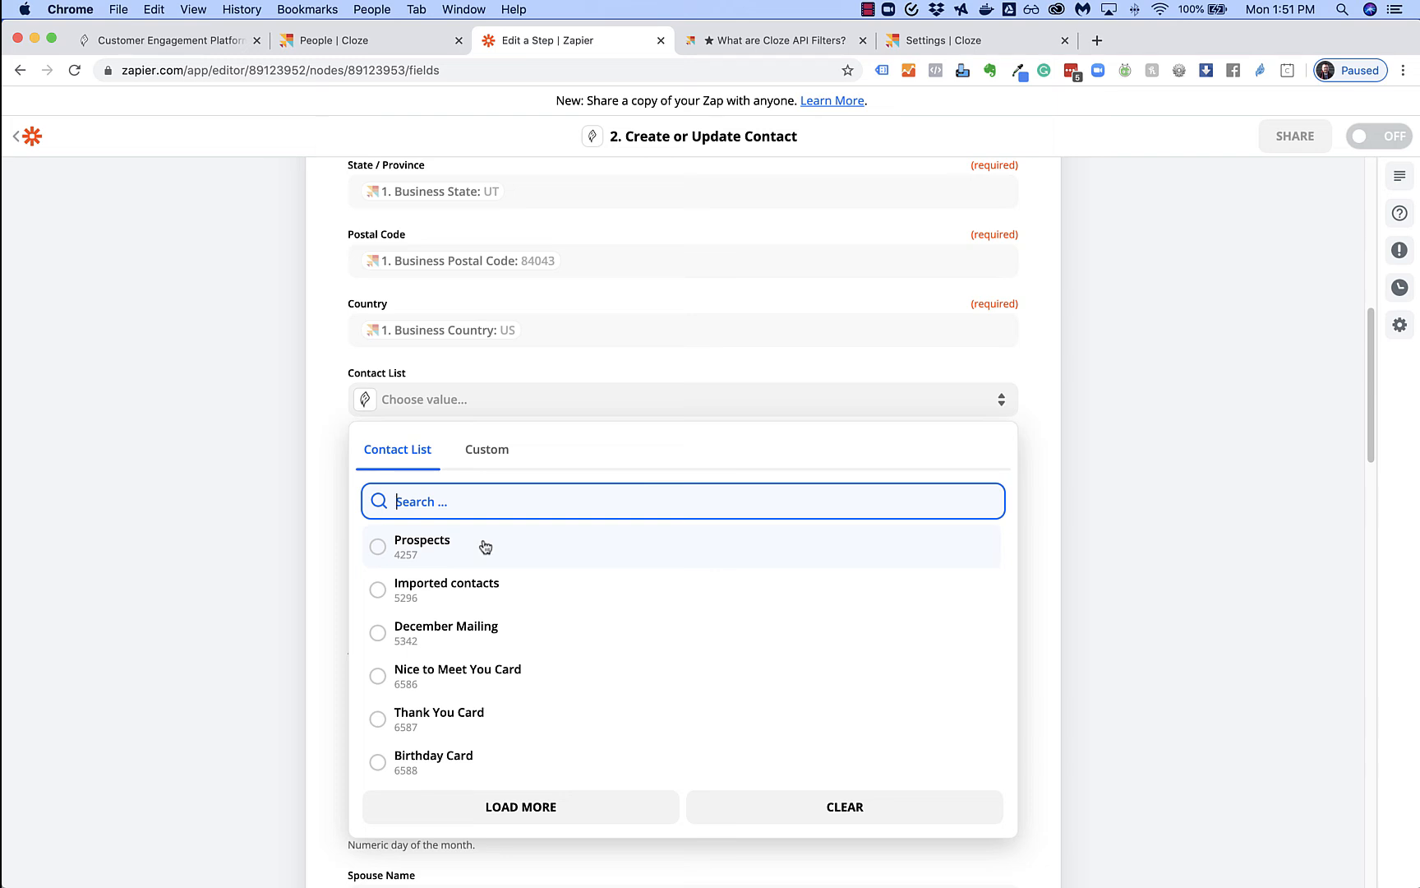
left_click(444, 724)
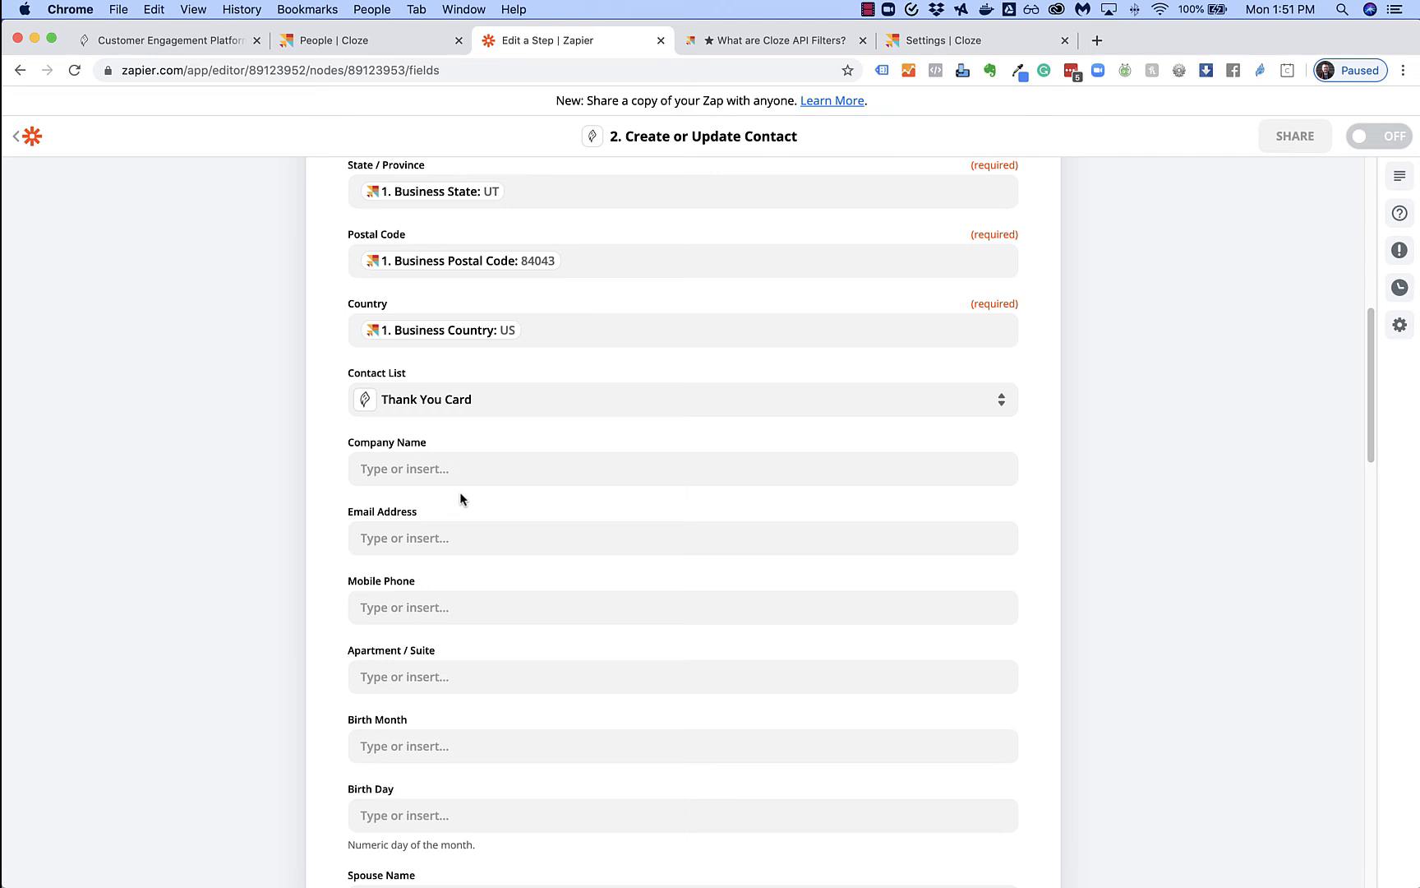
Map the Cloze Company value into Company Name
left_click(467, 470)
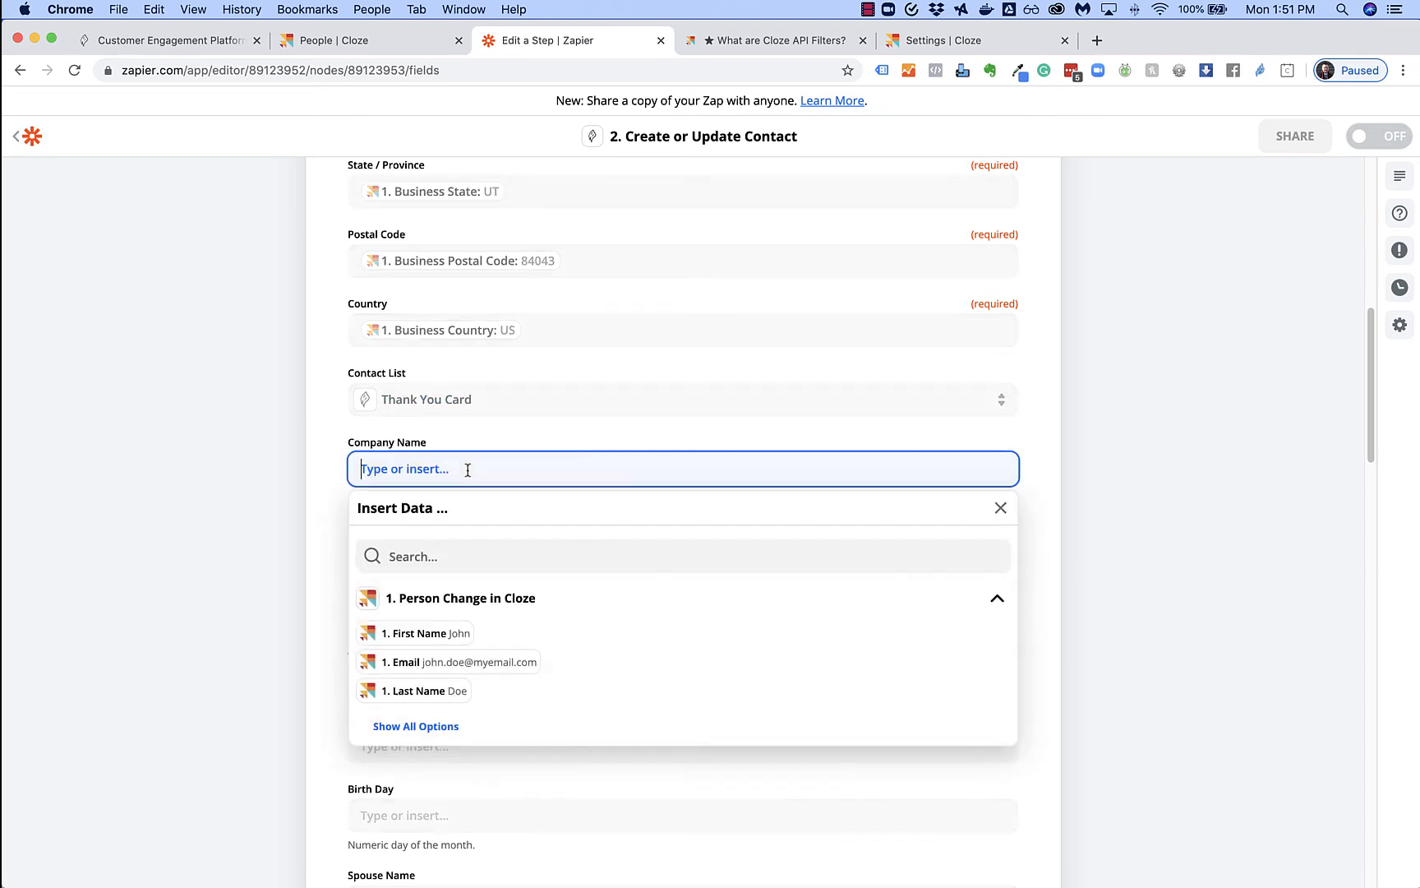
left_click(439, 729)
scroll(574, 664, "down", 3)
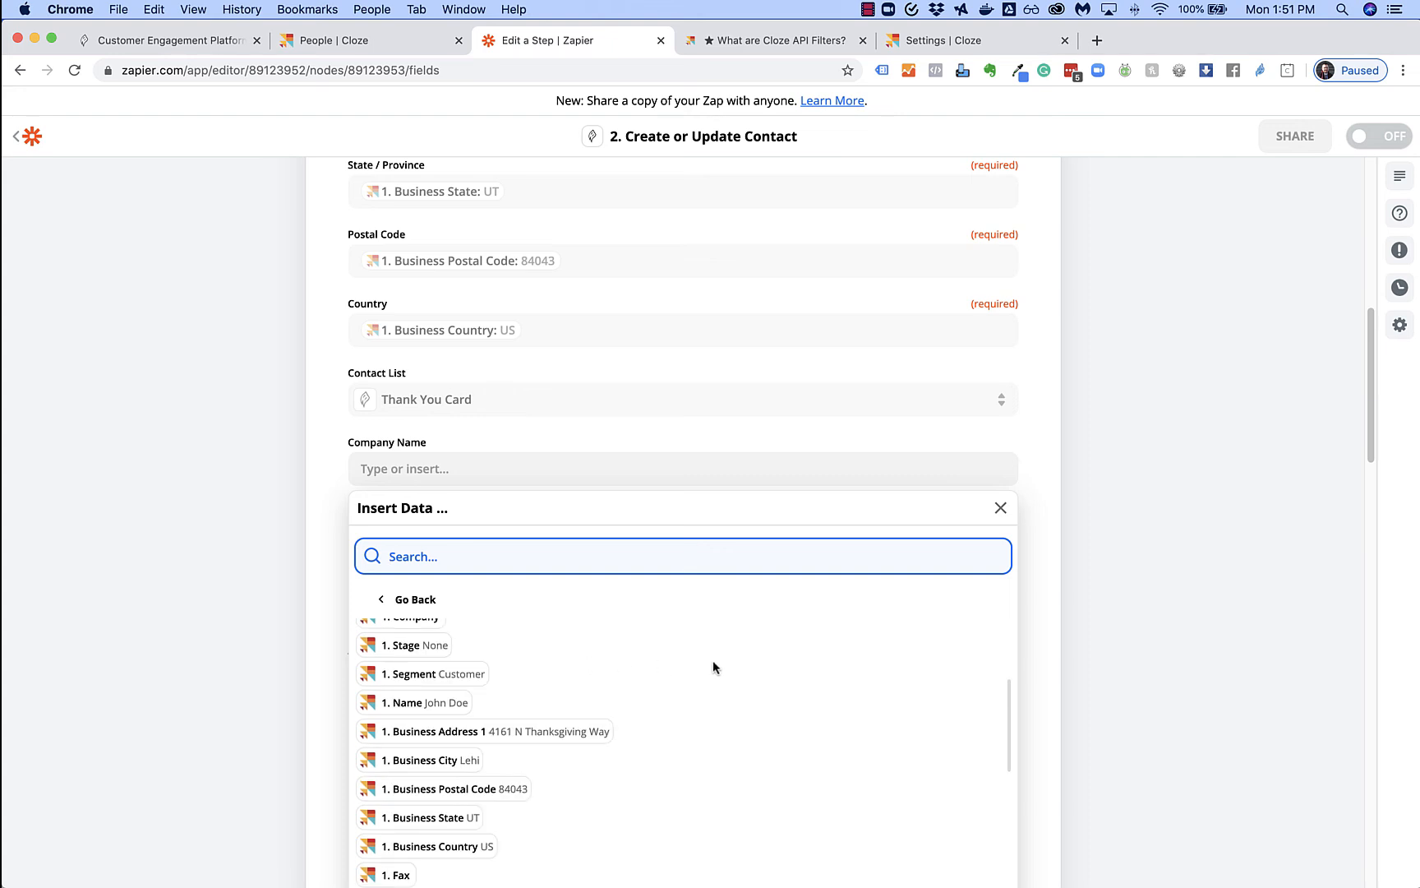
scroll(494, 686, "up", 1)
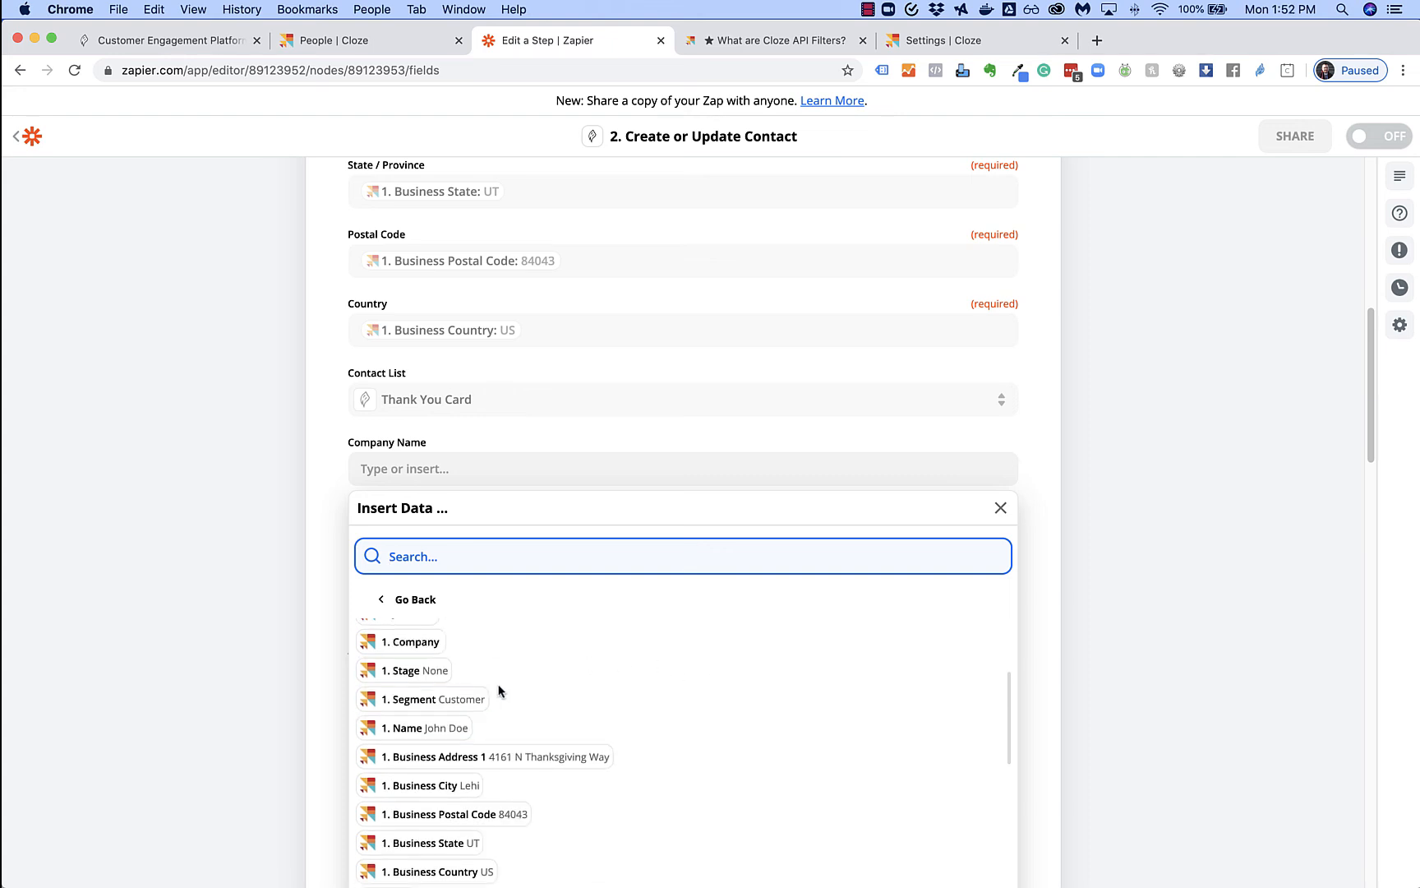
left_click(438, 647)
left_click(323, 504)
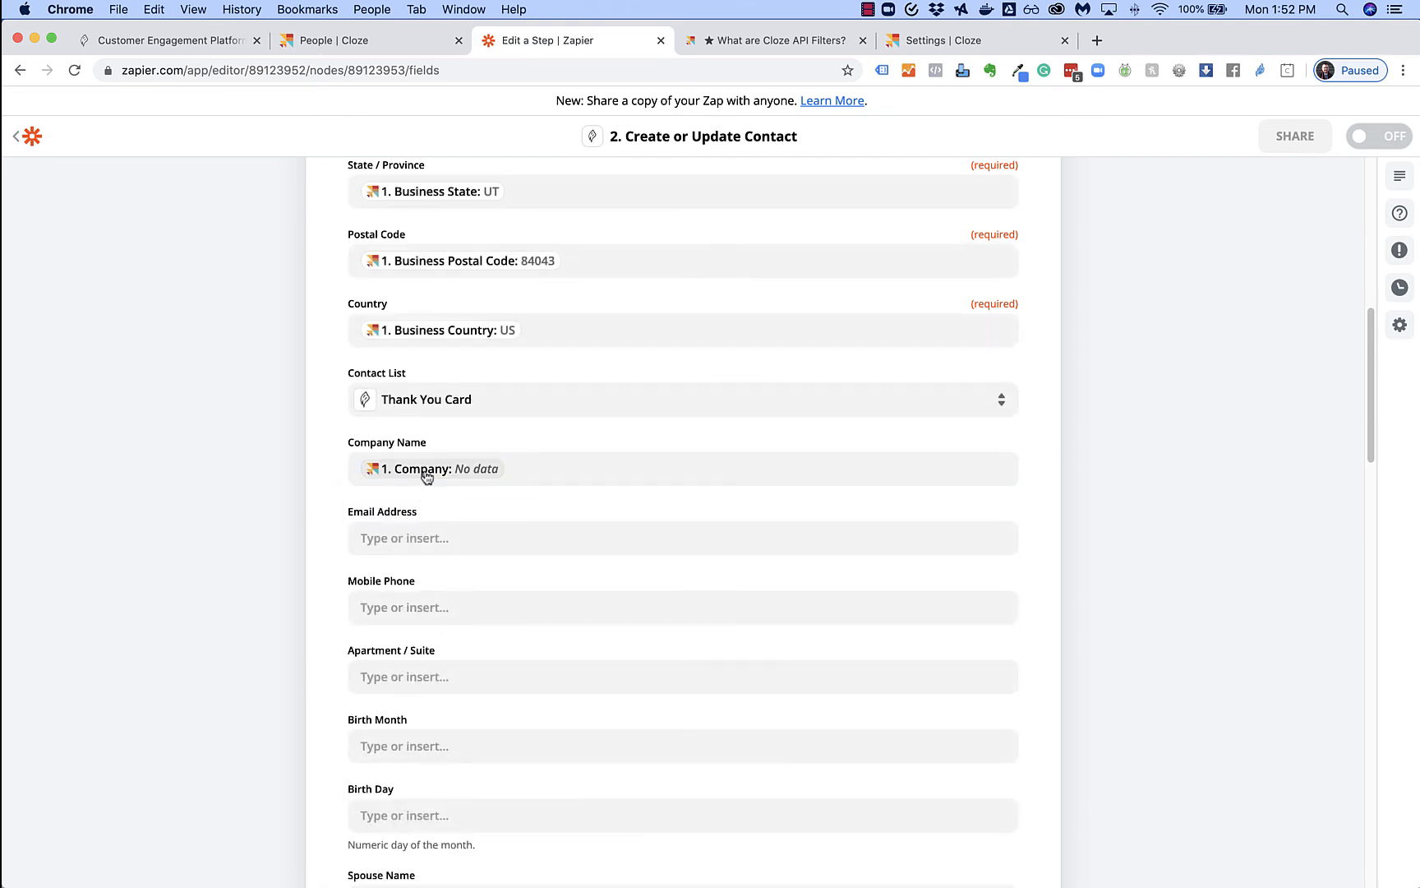
Map 1. Email into Email Address and 1. Mobile Phone into Mobile Phone
left_click(448, 539)
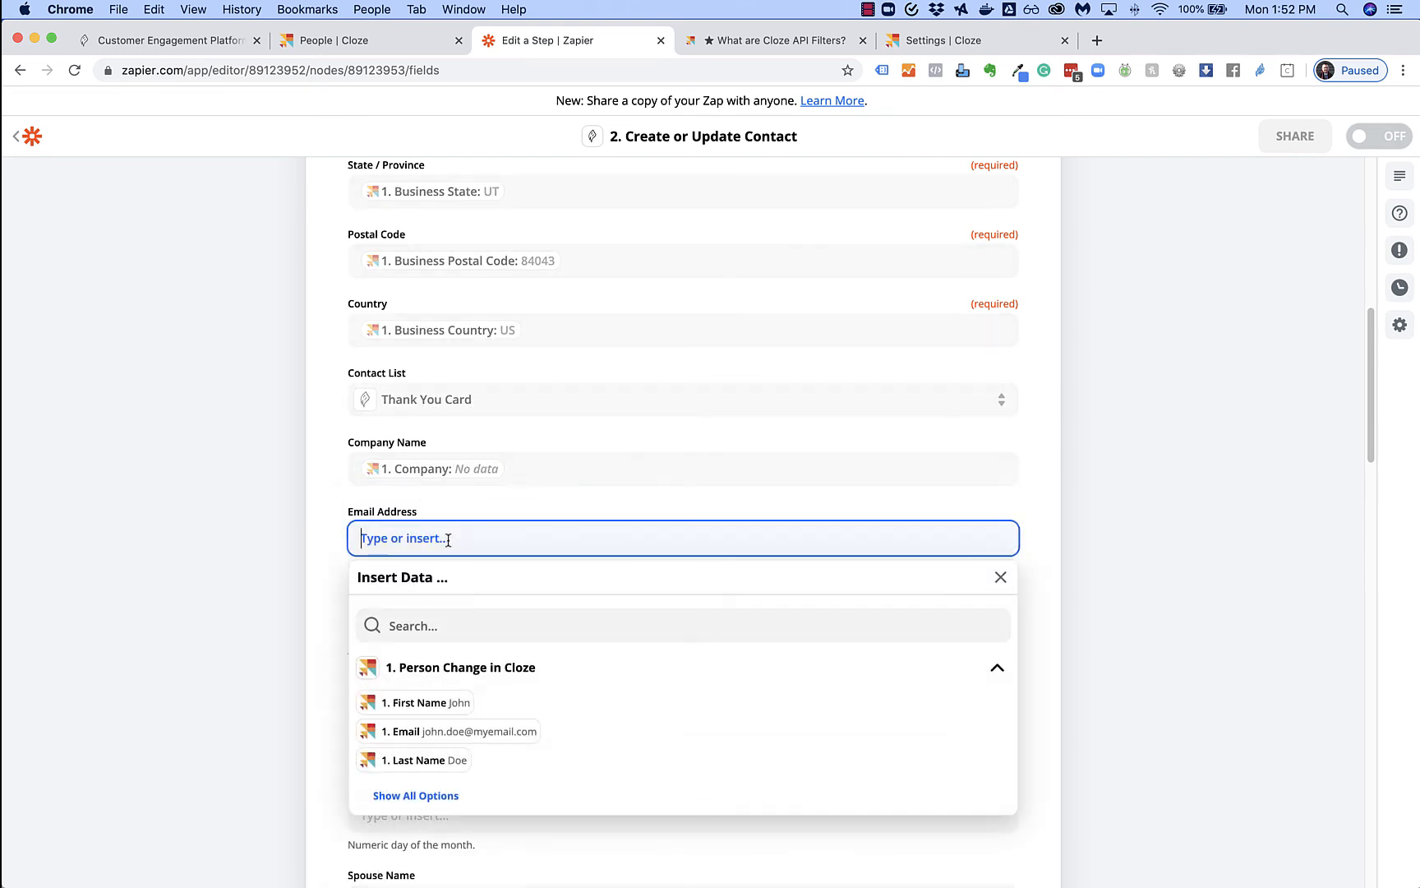
left_click(477, 738)
left_click(300, 563)
left_click(435, 612)
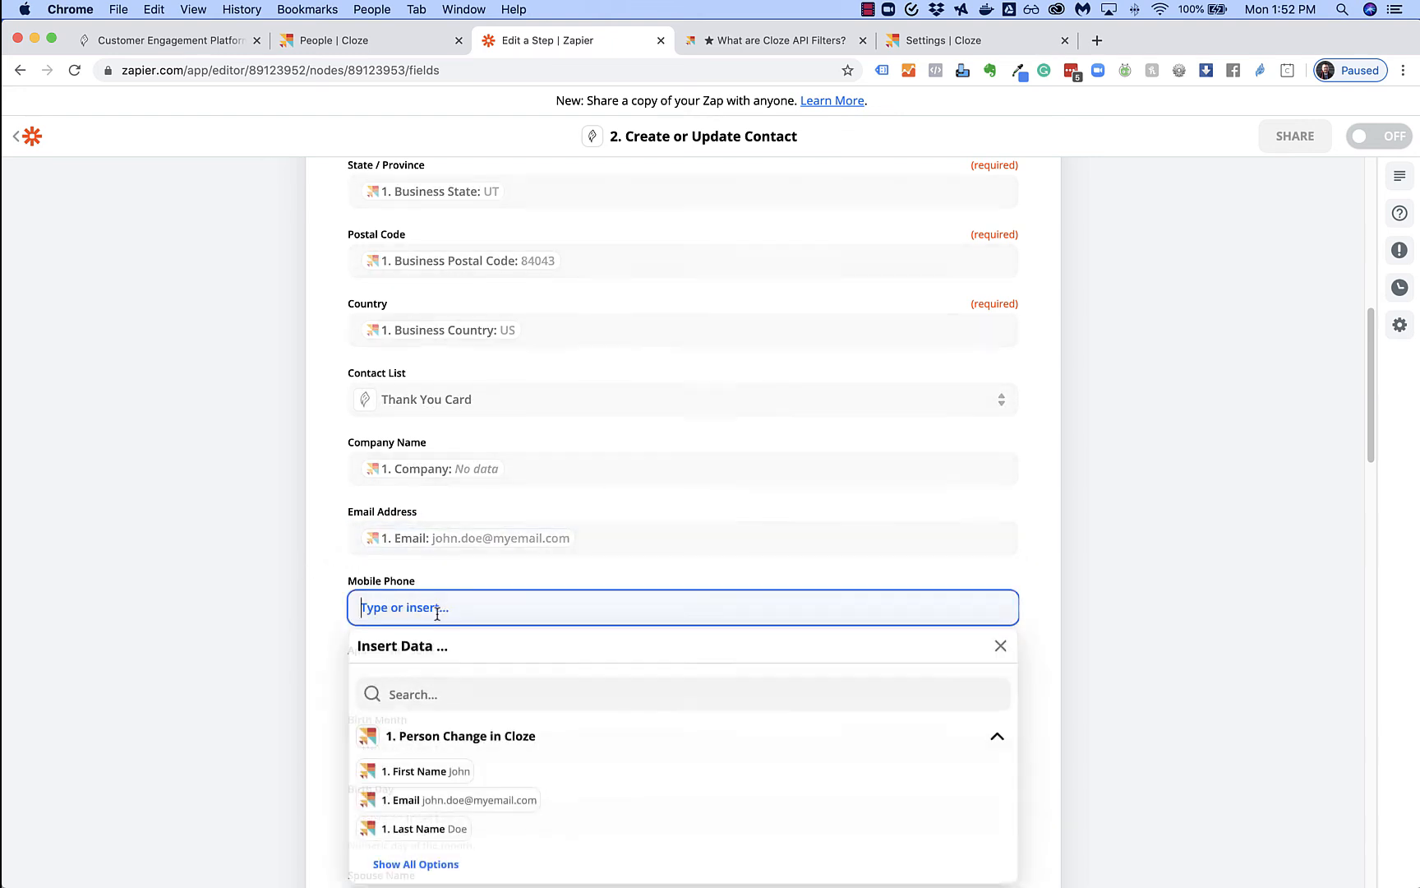
left_click(448, 839)
scroll(493, 780, "down", 2)
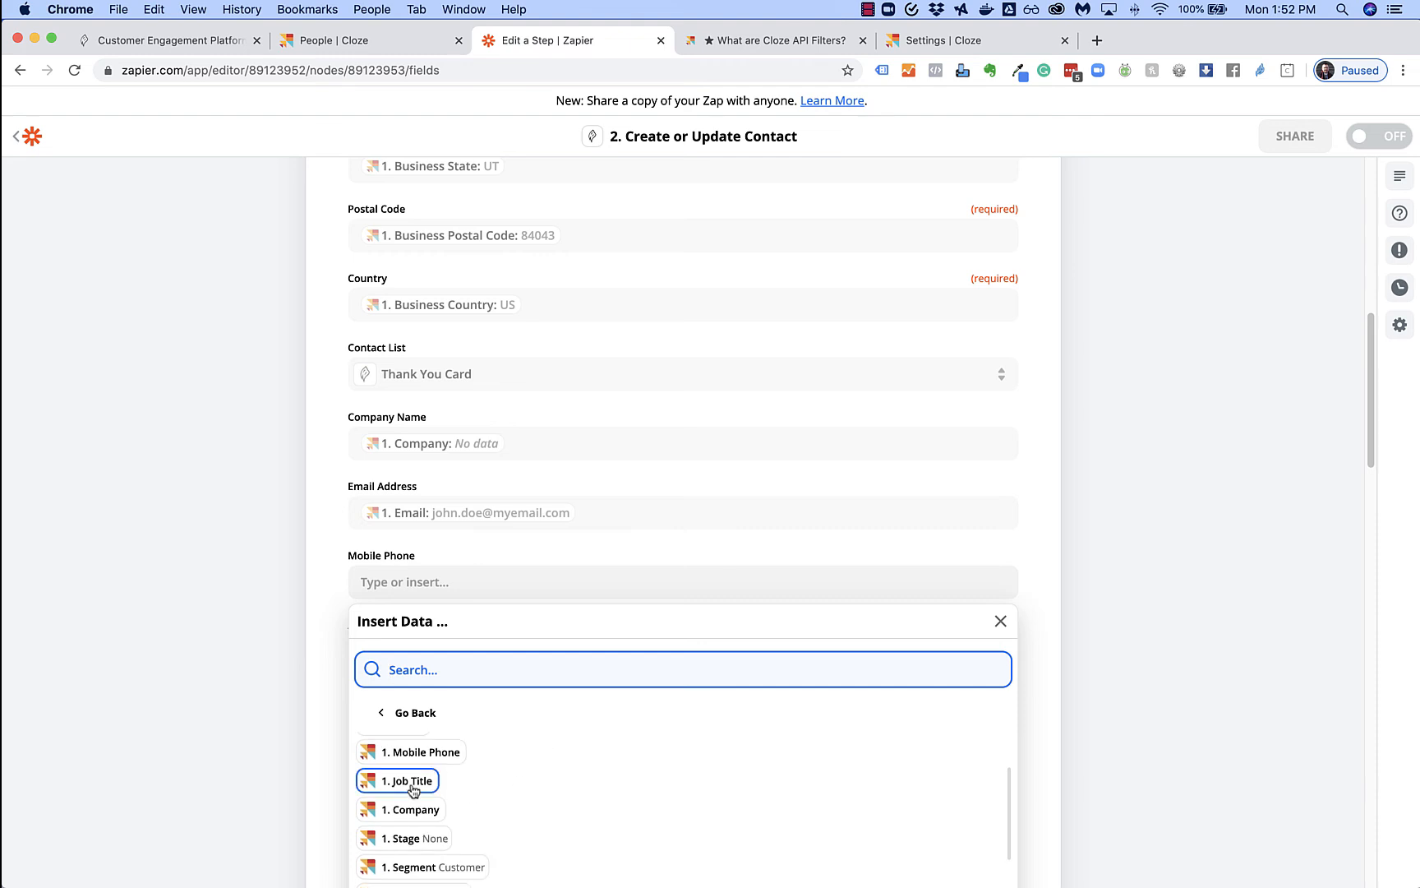
left_click(434, 756)
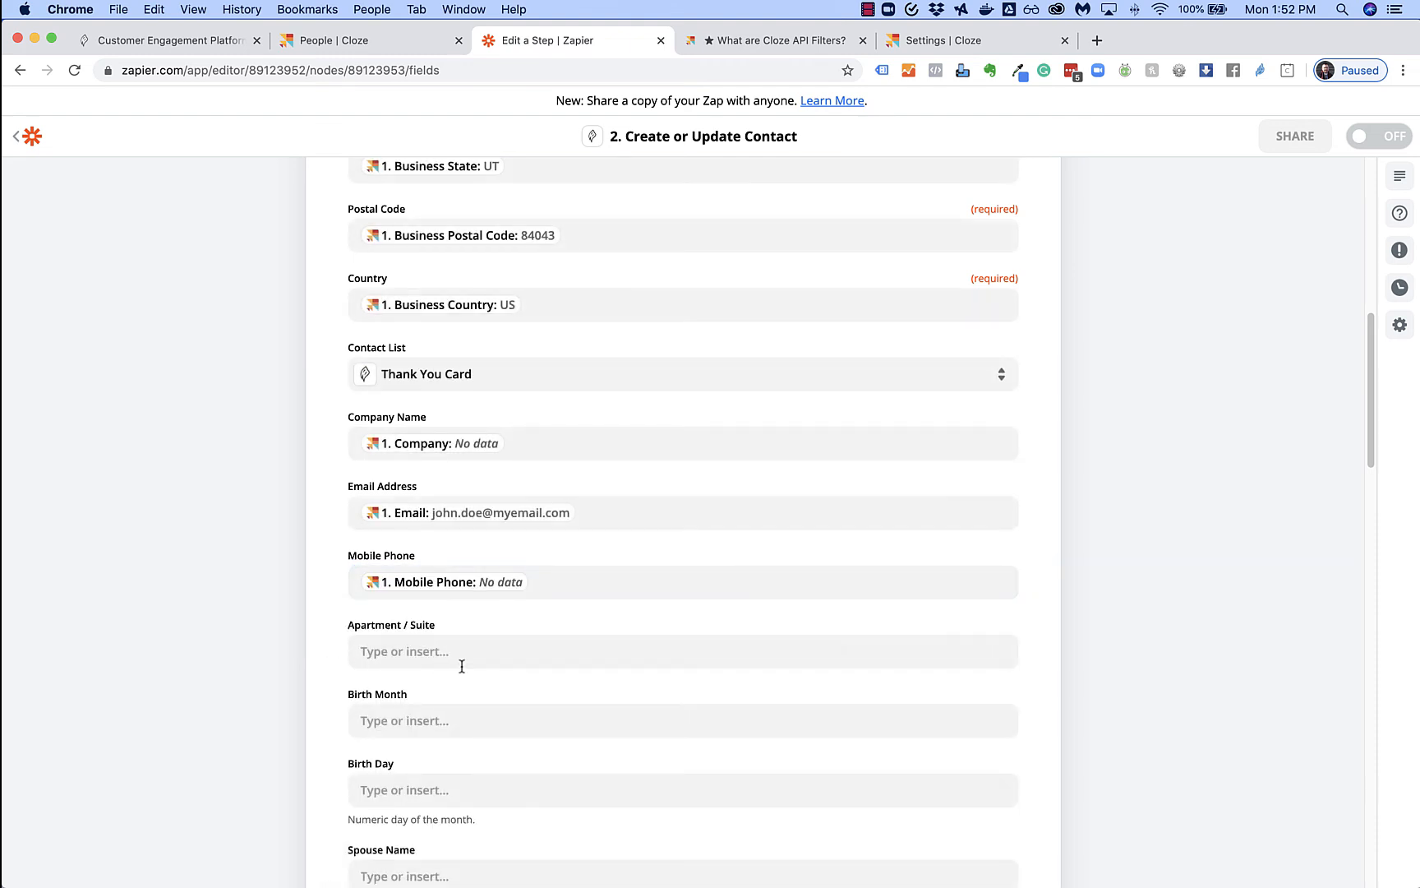
Map 1. Business Address 2 into Apartment / Suite and review the remaining fields
scroll(492, 675, "down", 1)
left_click(438, 646)
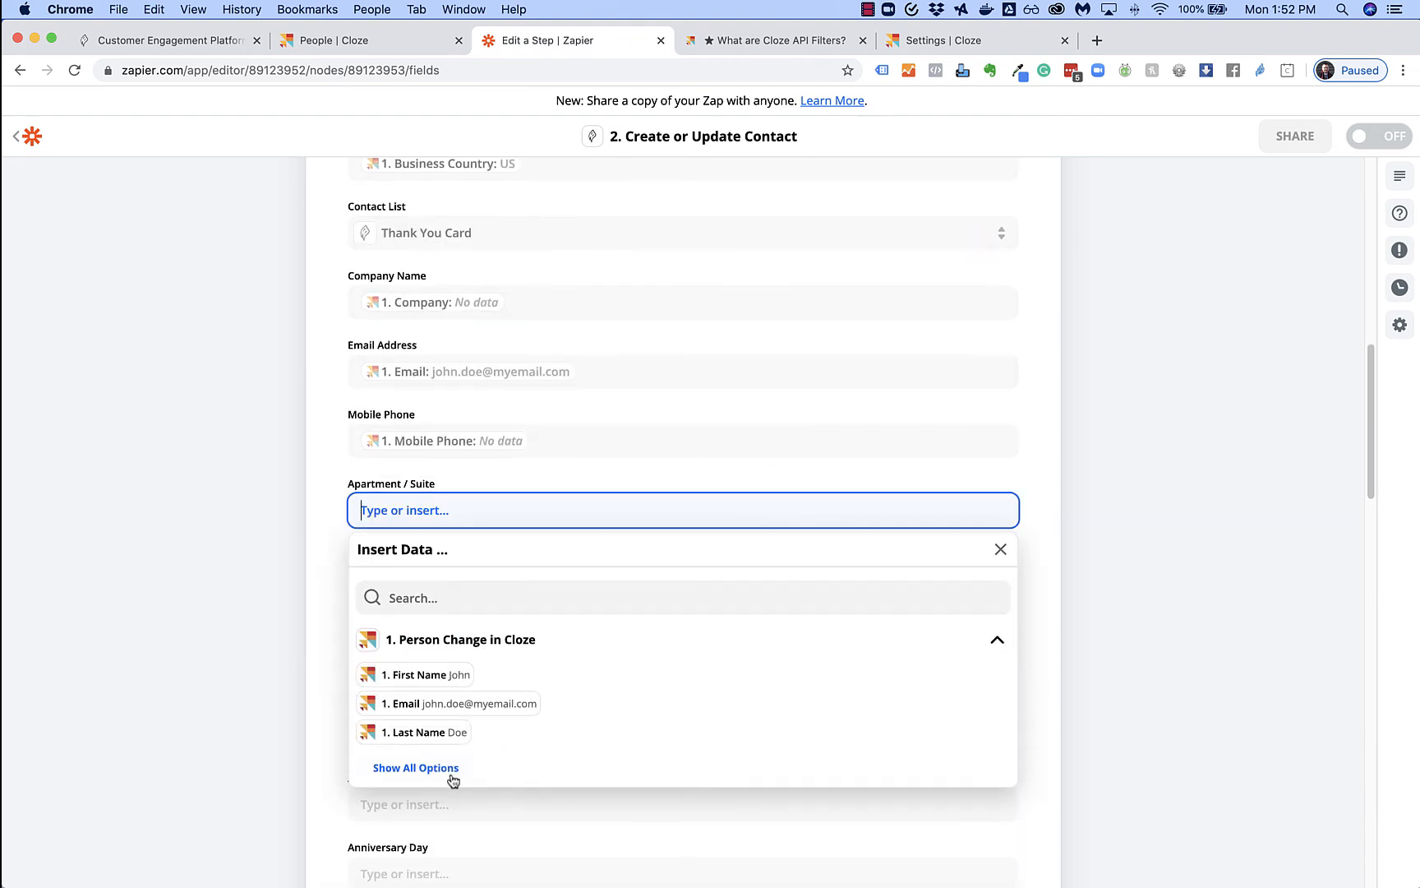
left_click(451, 779)
scroll(560, 747, "down", 2)
scroll(562, 749, "down", 5)
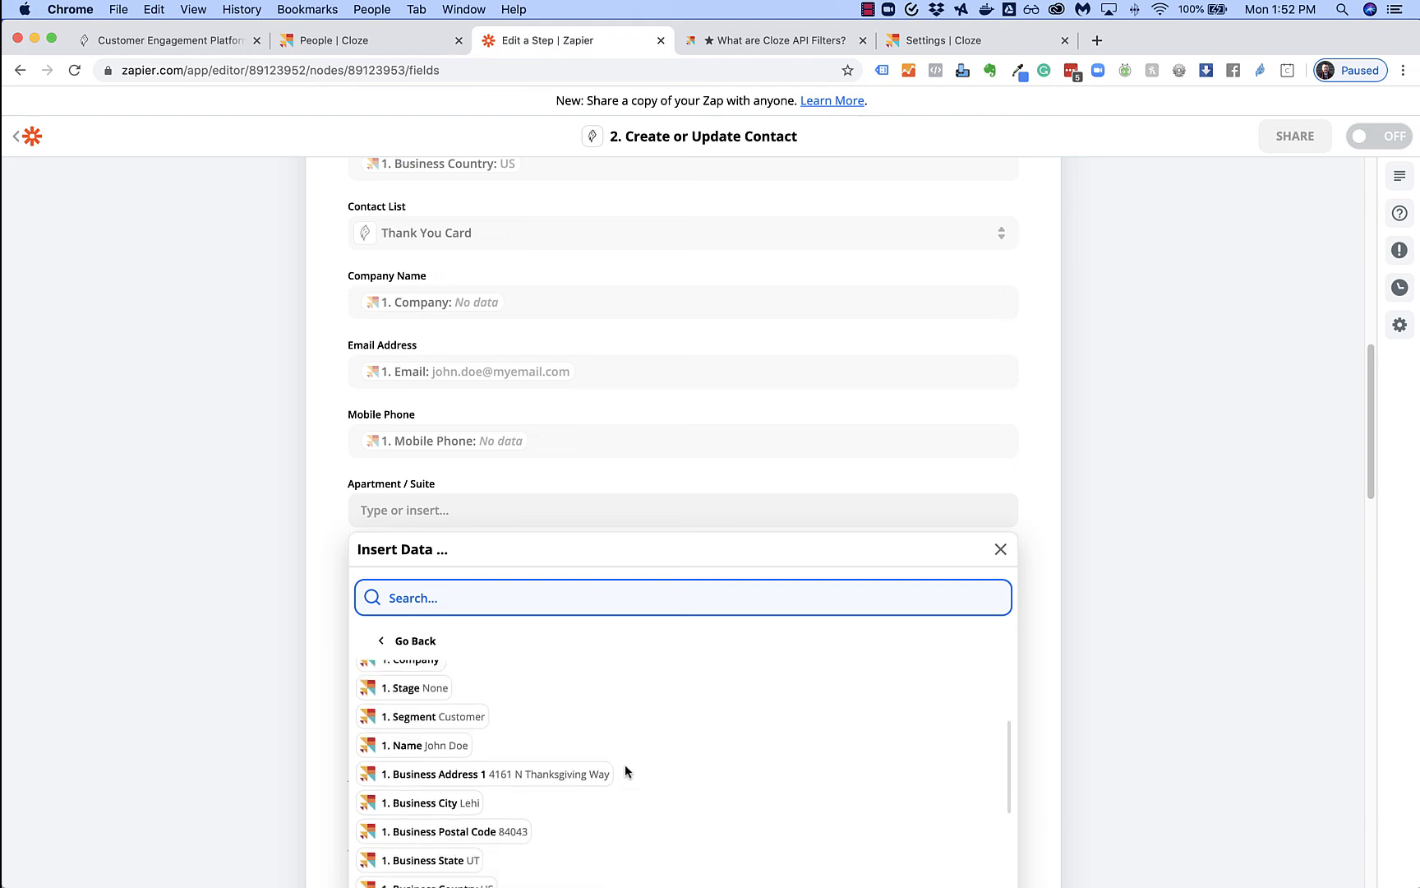
left_click(492, 847)
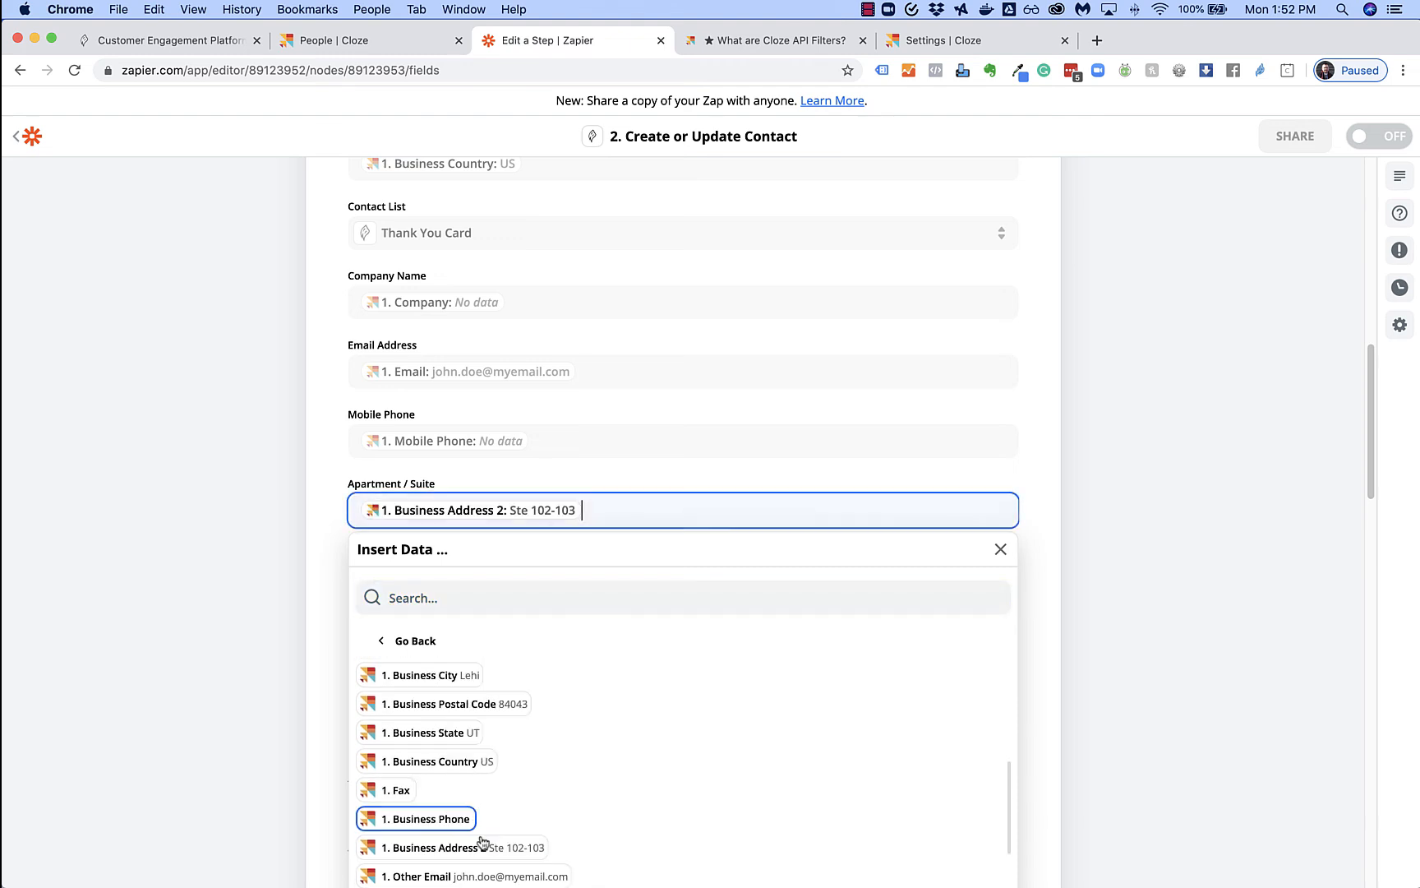
left_click(330, 632)
scroll(423, 610, "down", 1)
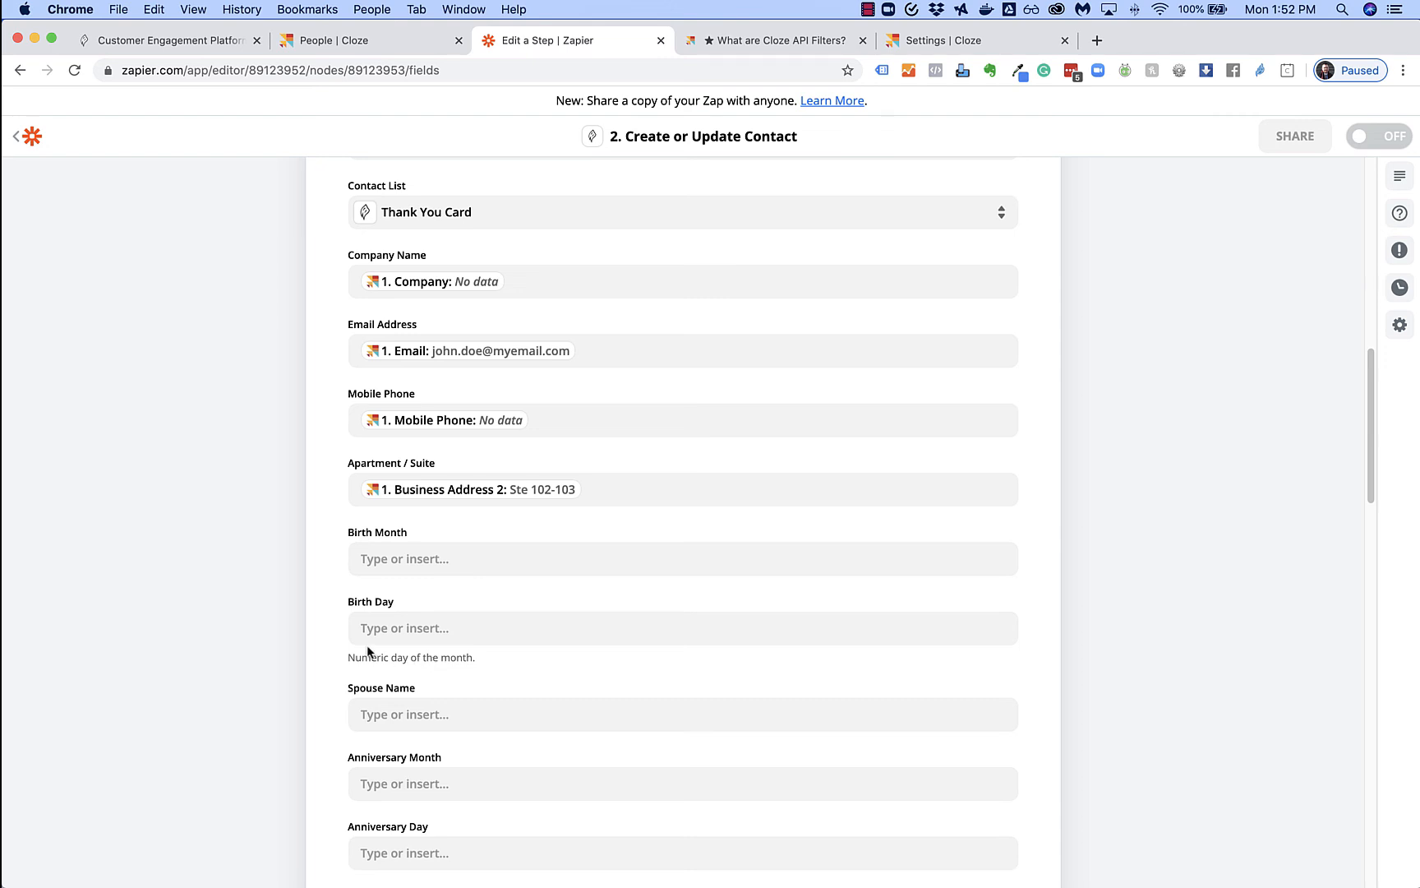
scroll(368, 651, "down", 3)
scroll(318, 704, "down", 5)
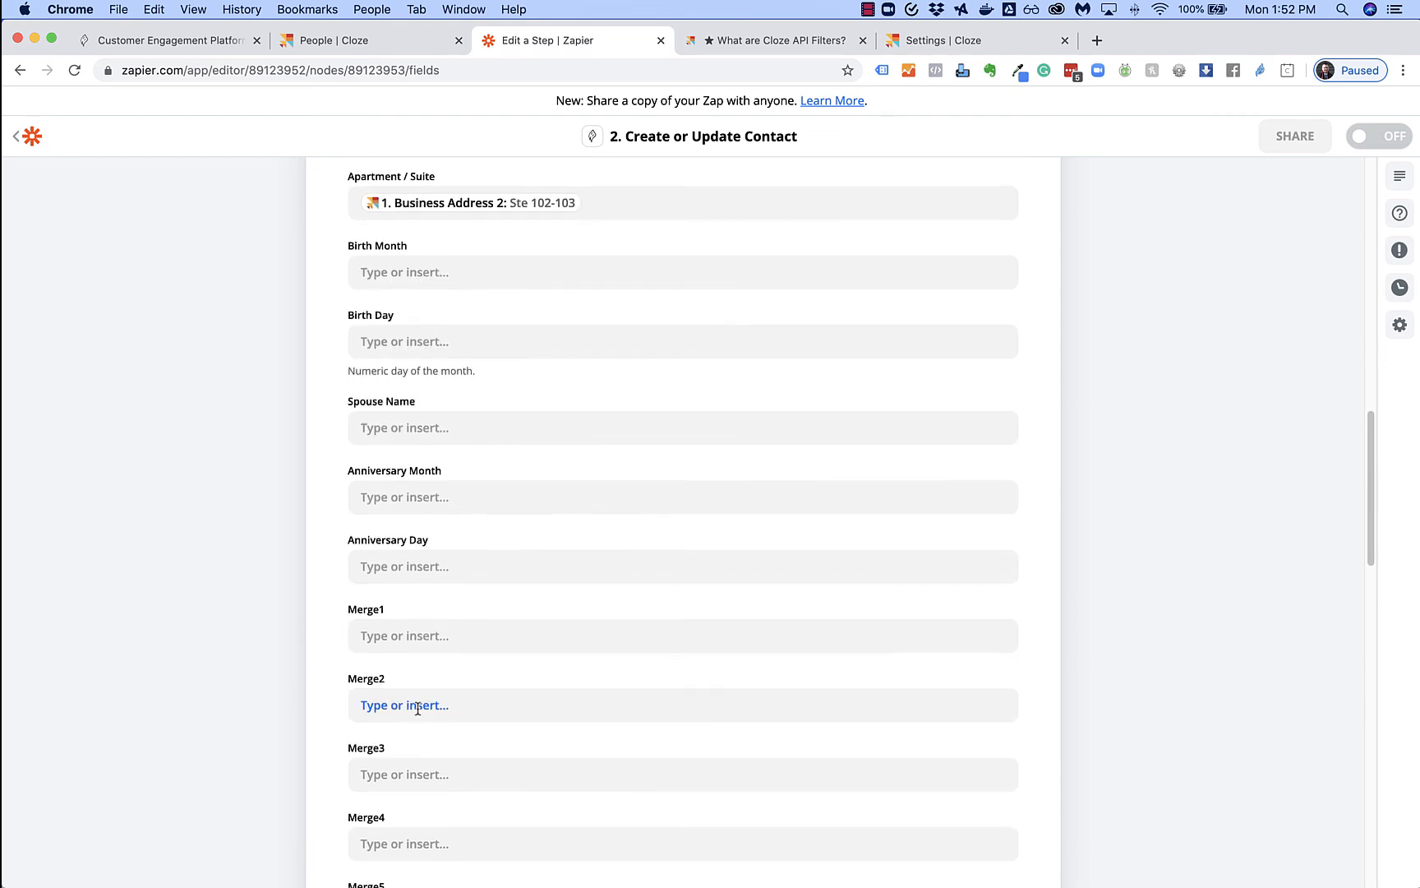
scroll(417, 708, "down", 2)
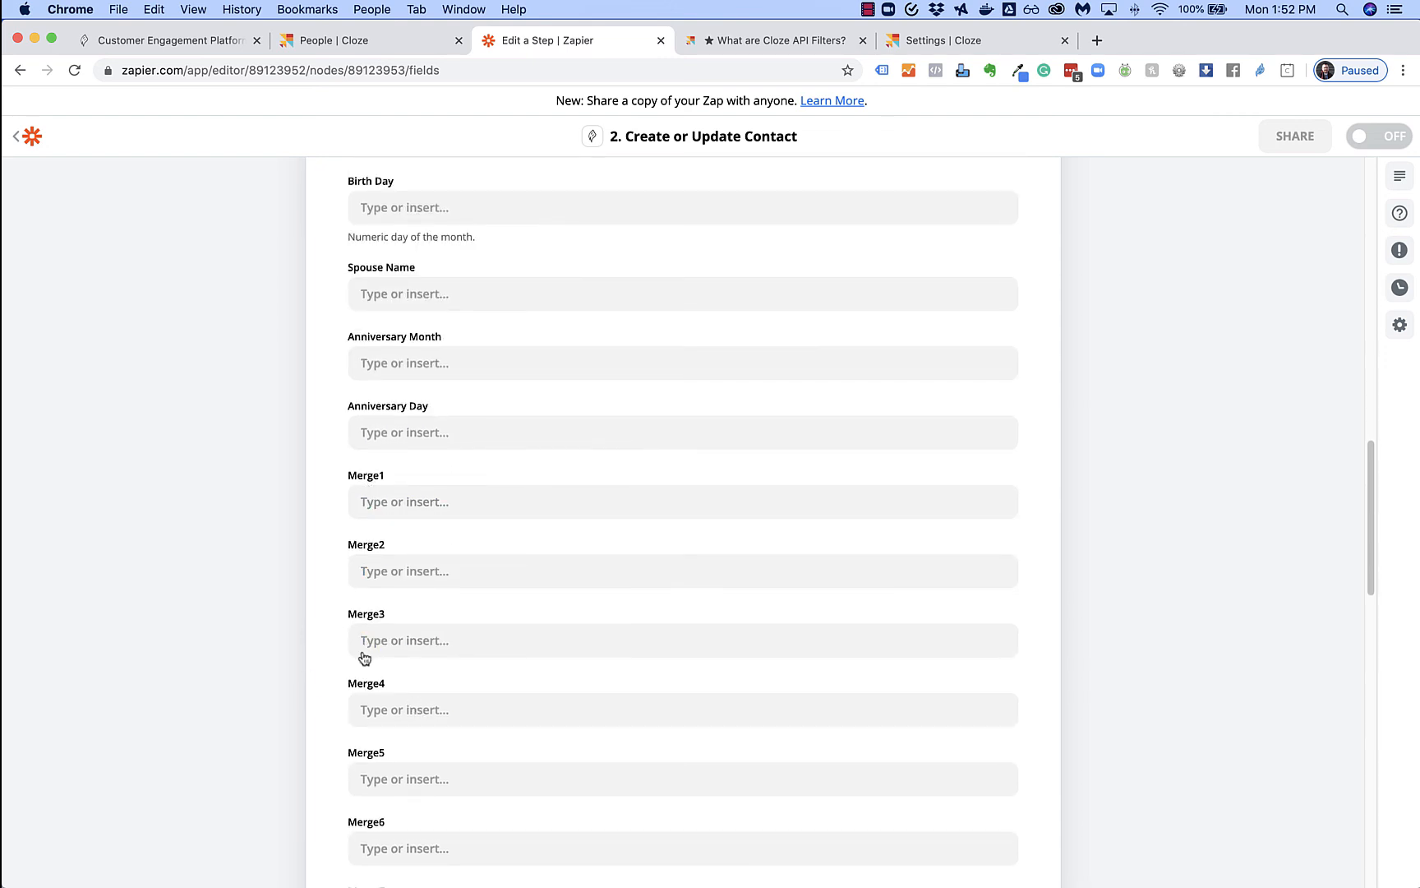
scroll(364, 657, "down", 15)
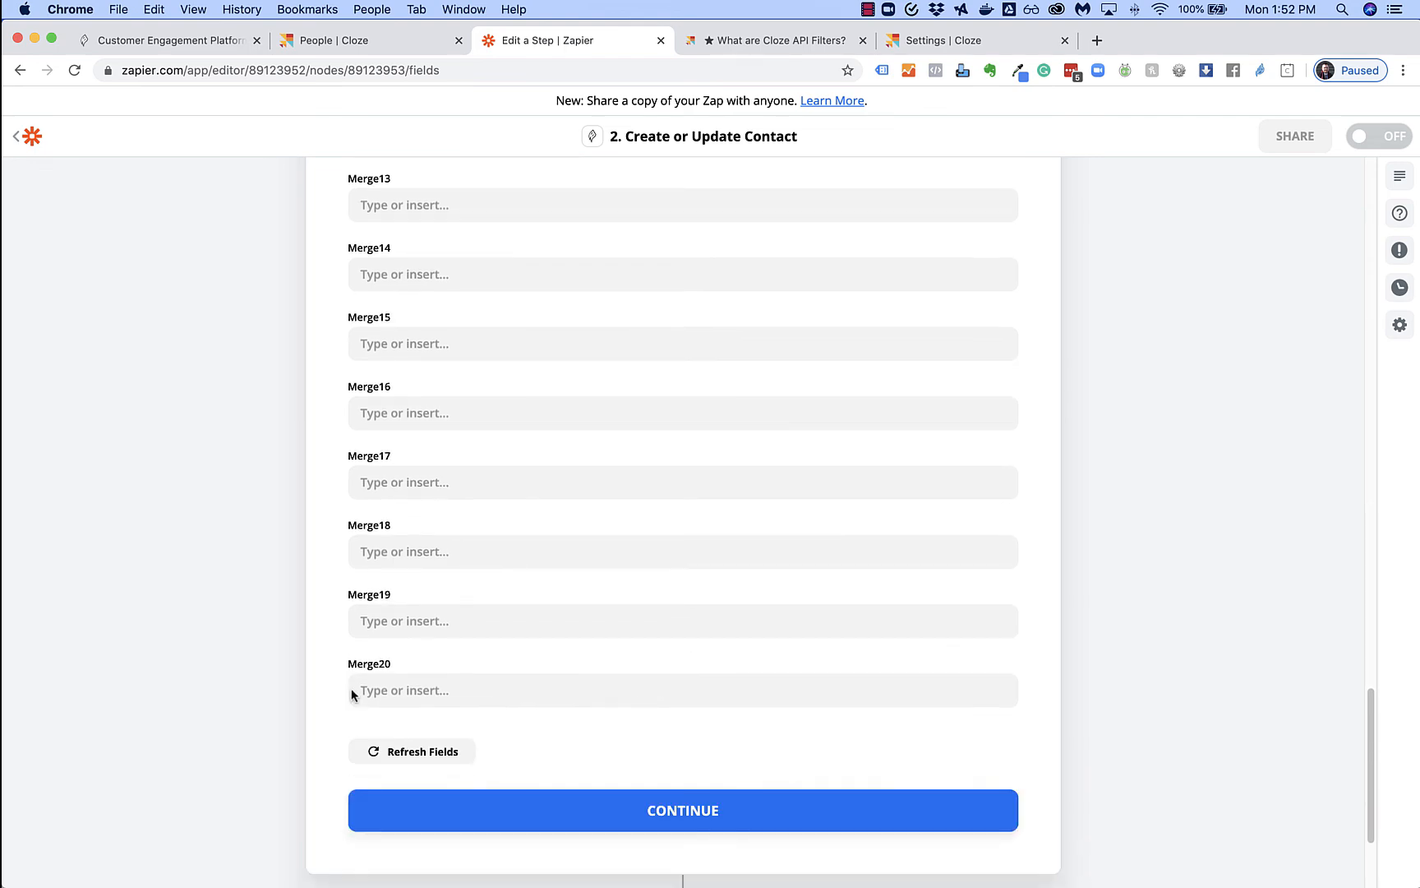
scroll(351, 688, "up", 20)
scroll(352, 694, "down", 10)
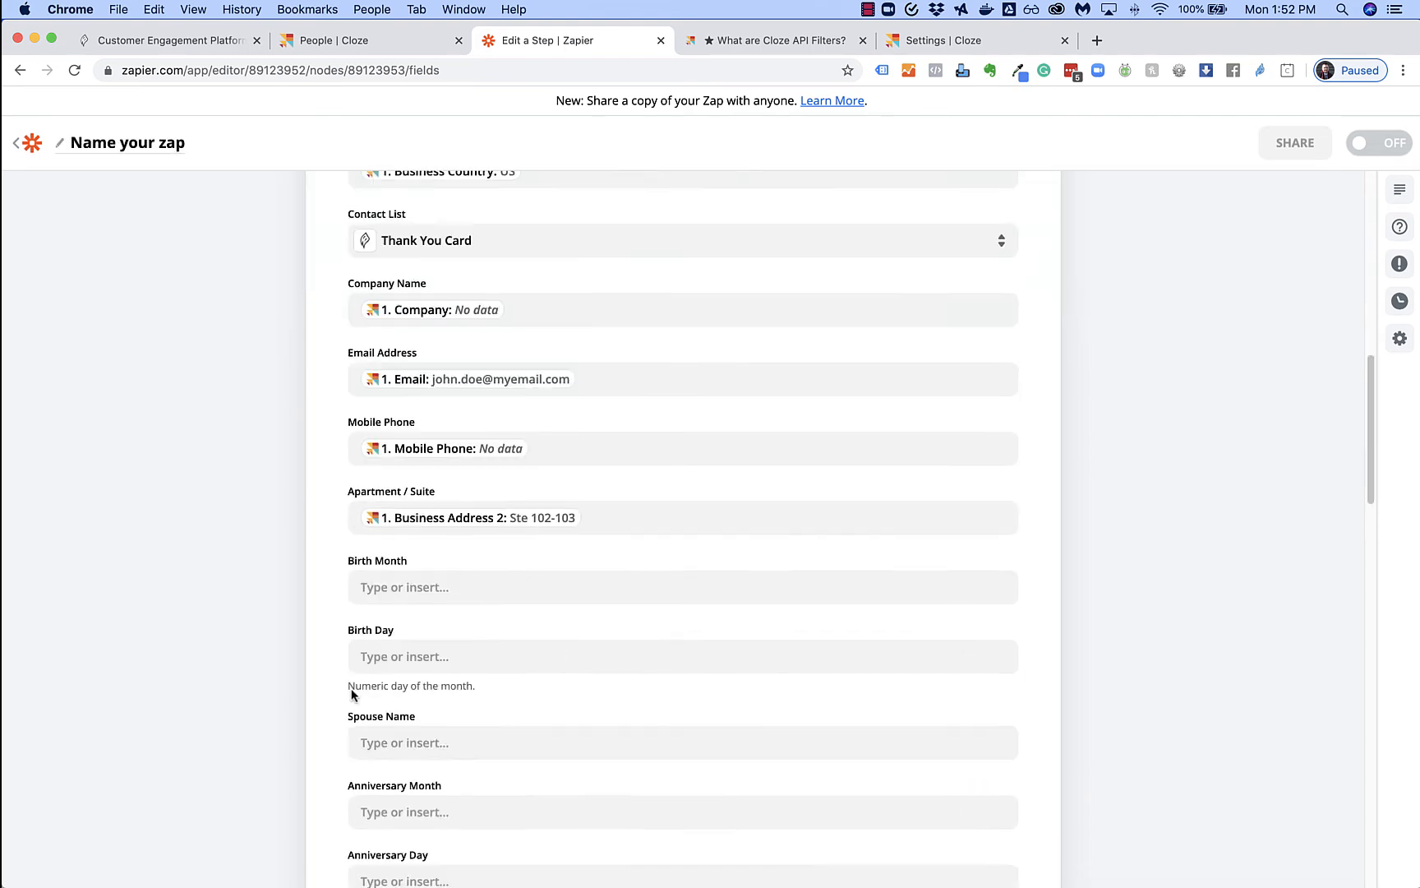
scroll(353, 695, "down", 20)
Run Test & Continue to send a test contact to BannerSeason
left_click(668, 618)
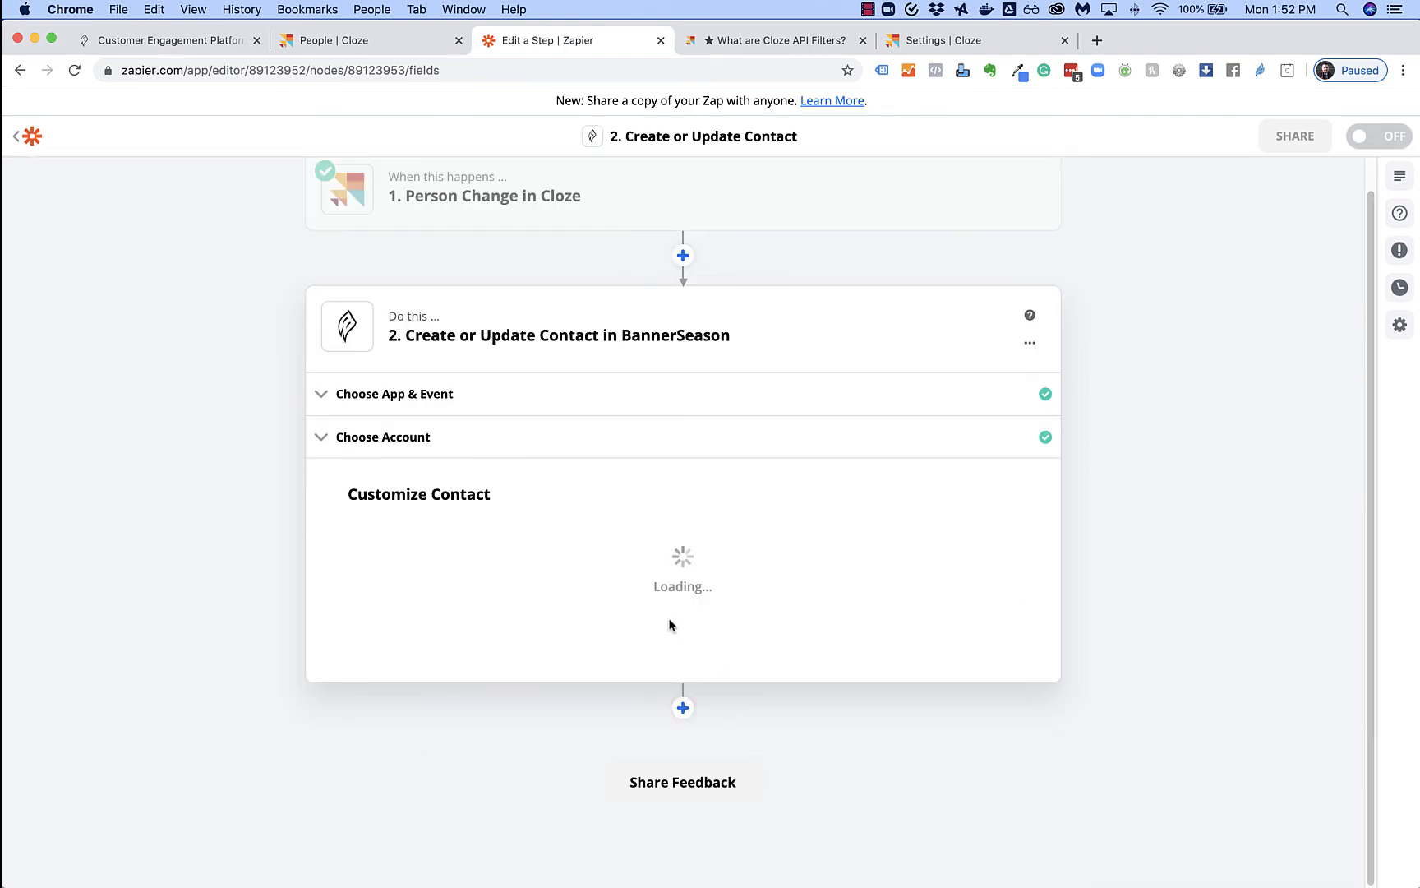
scroll(669, 672, "up", 6)
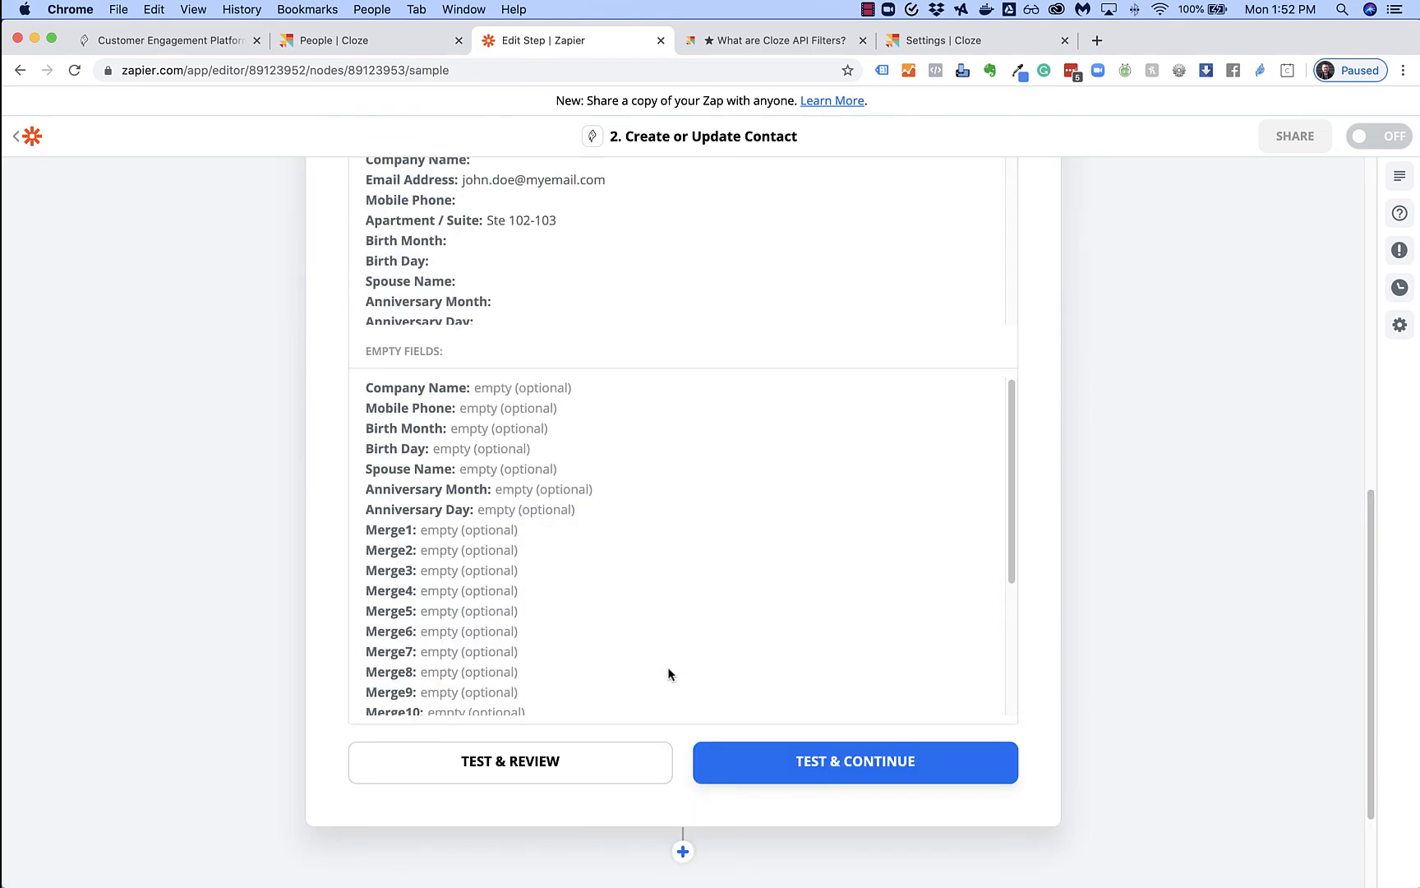
scroll(596, 649, "down", 10)
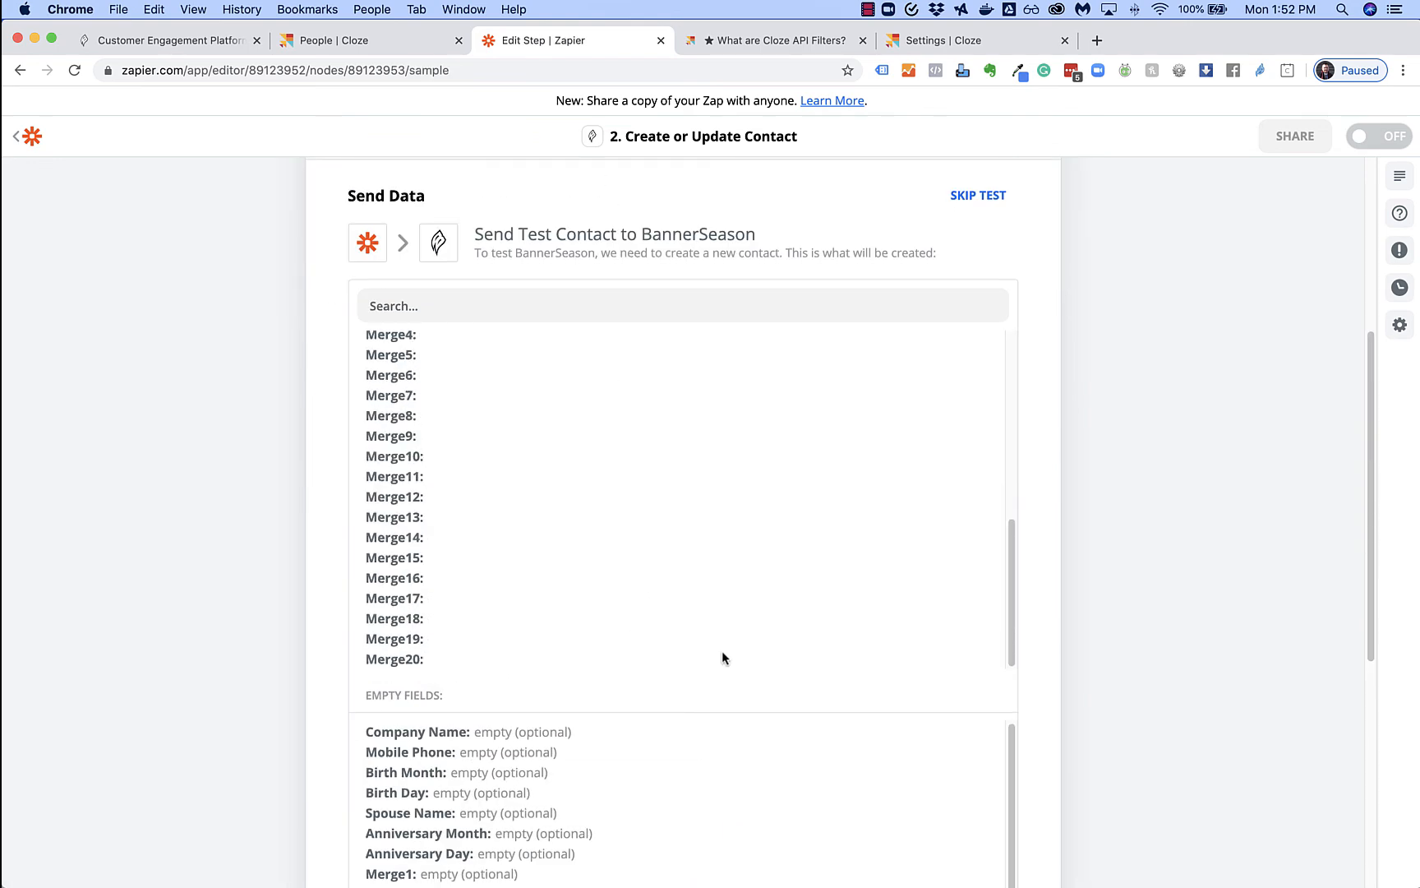
left_click(878, 630)
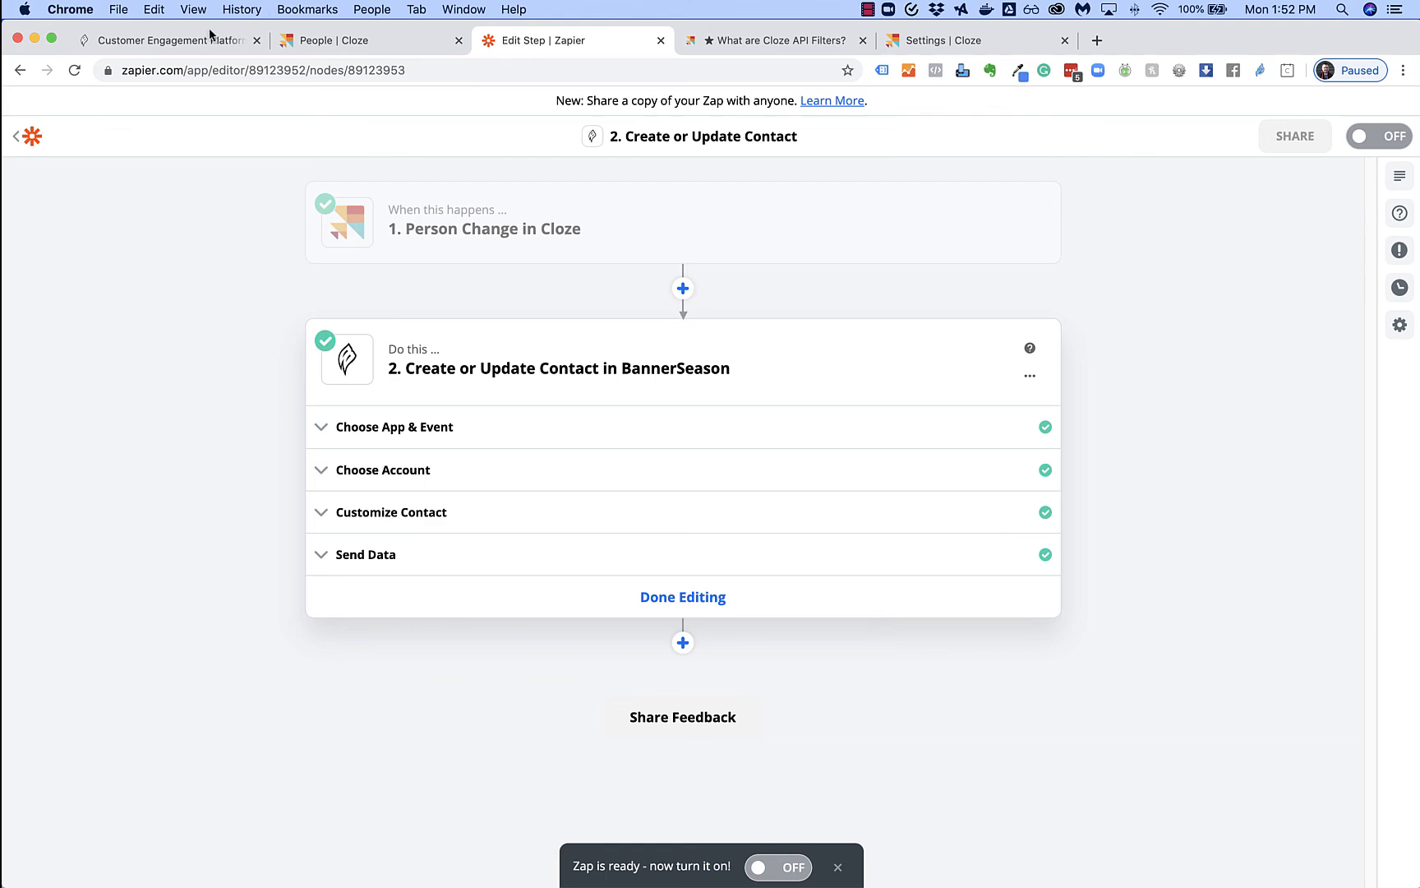
left_click(176, 43)
Check the test contact in BannerSeason's Address Book > Thank You Card, then return to Cloze
left_click(378, 131)
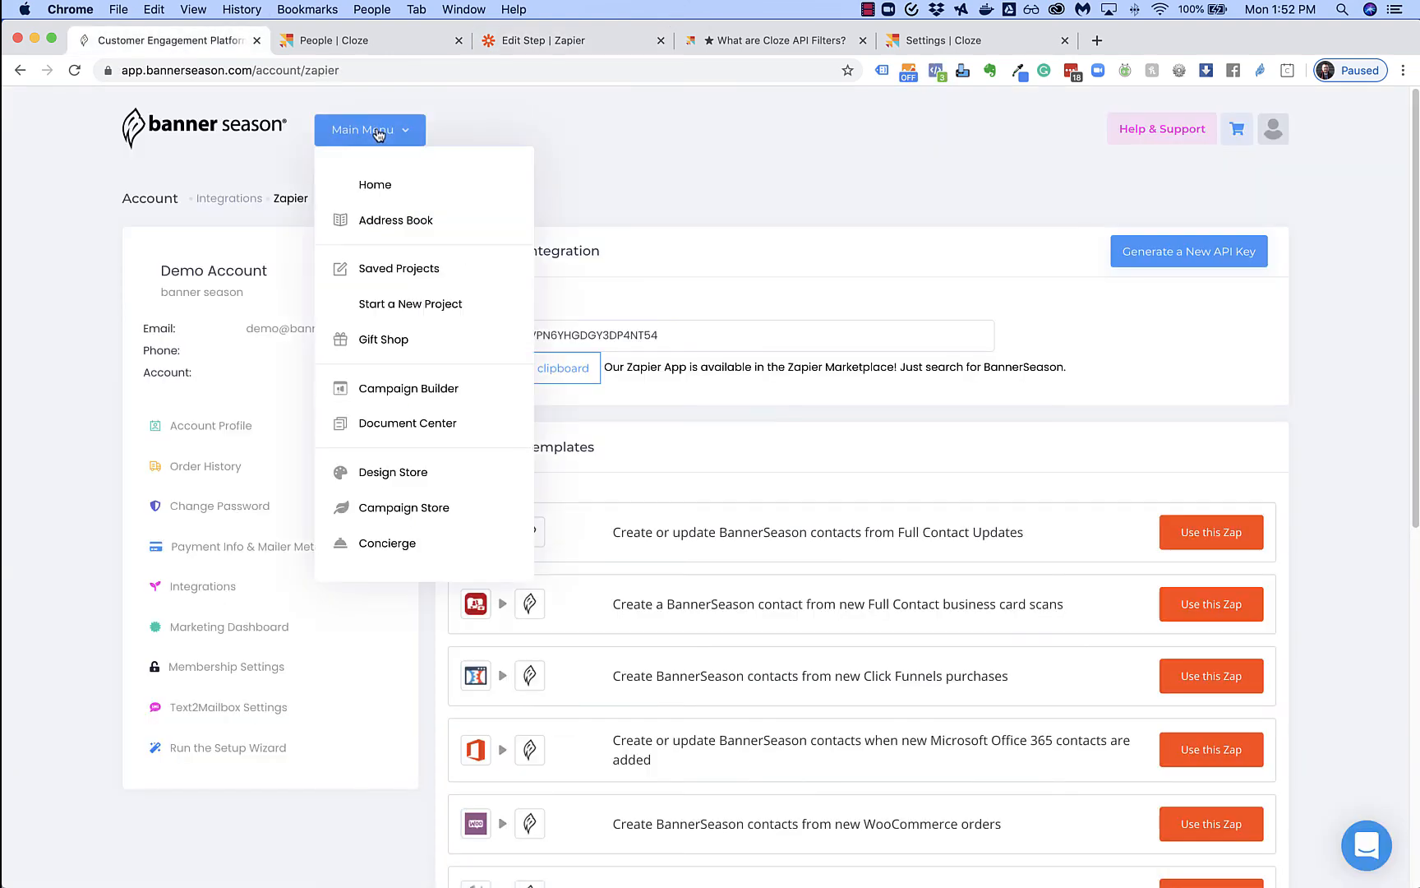
left_click(395, 218)
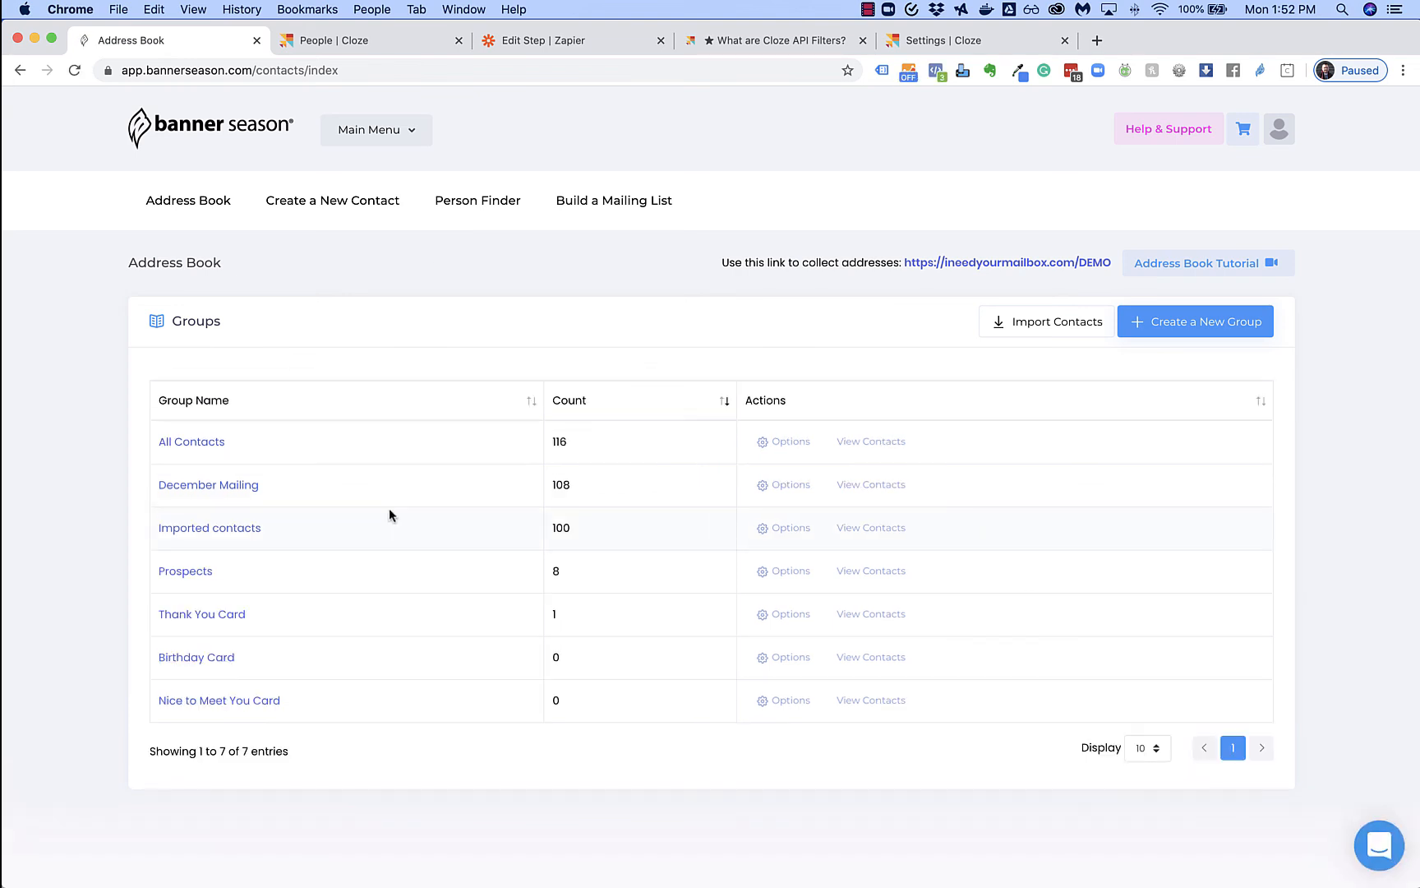
left_click(225, 614)
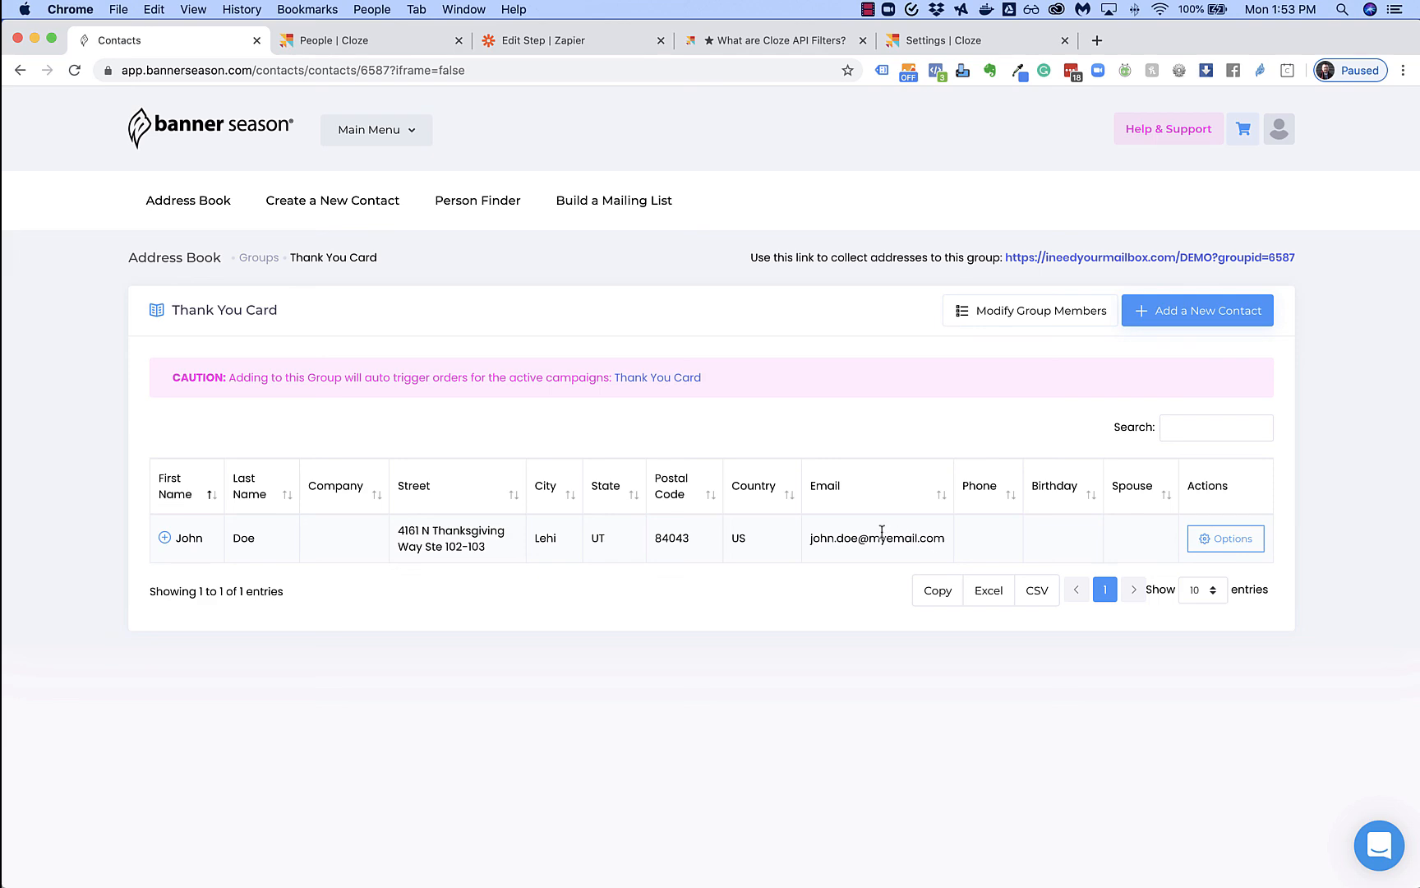
left_click(378, 45)
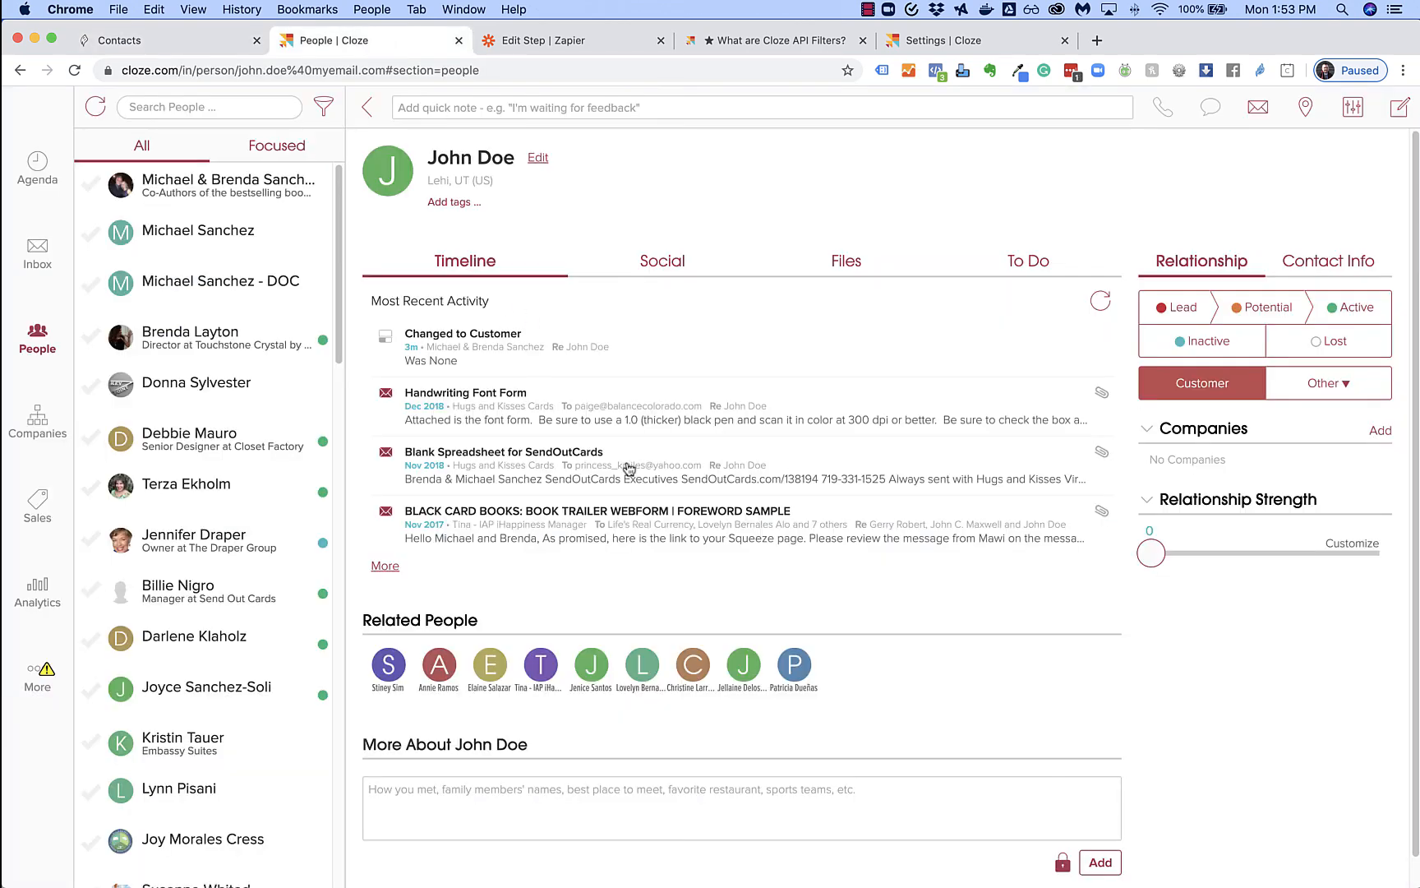
left_click(573, 41)
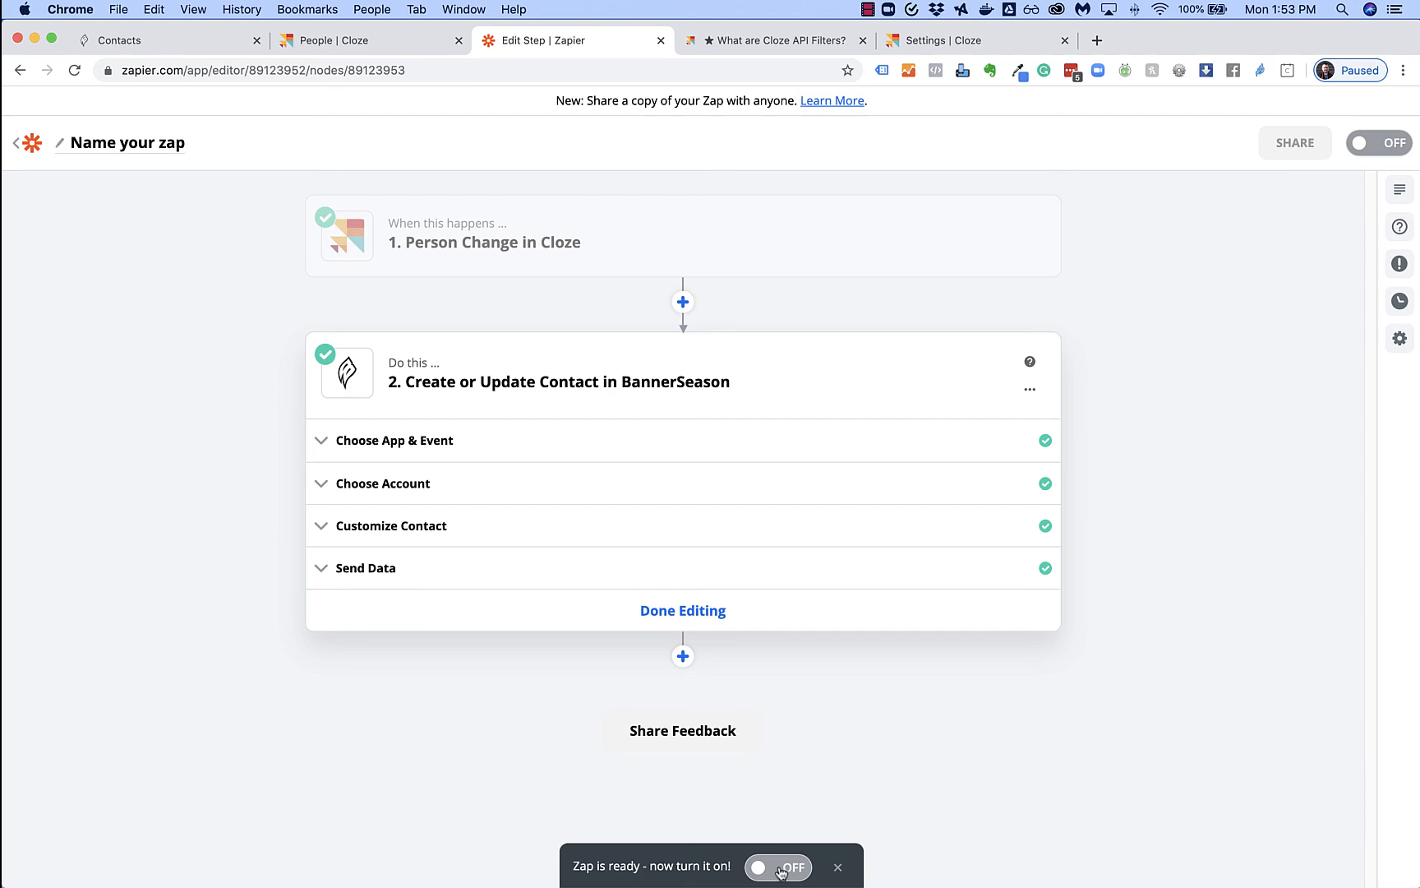
left_click(362, 43)
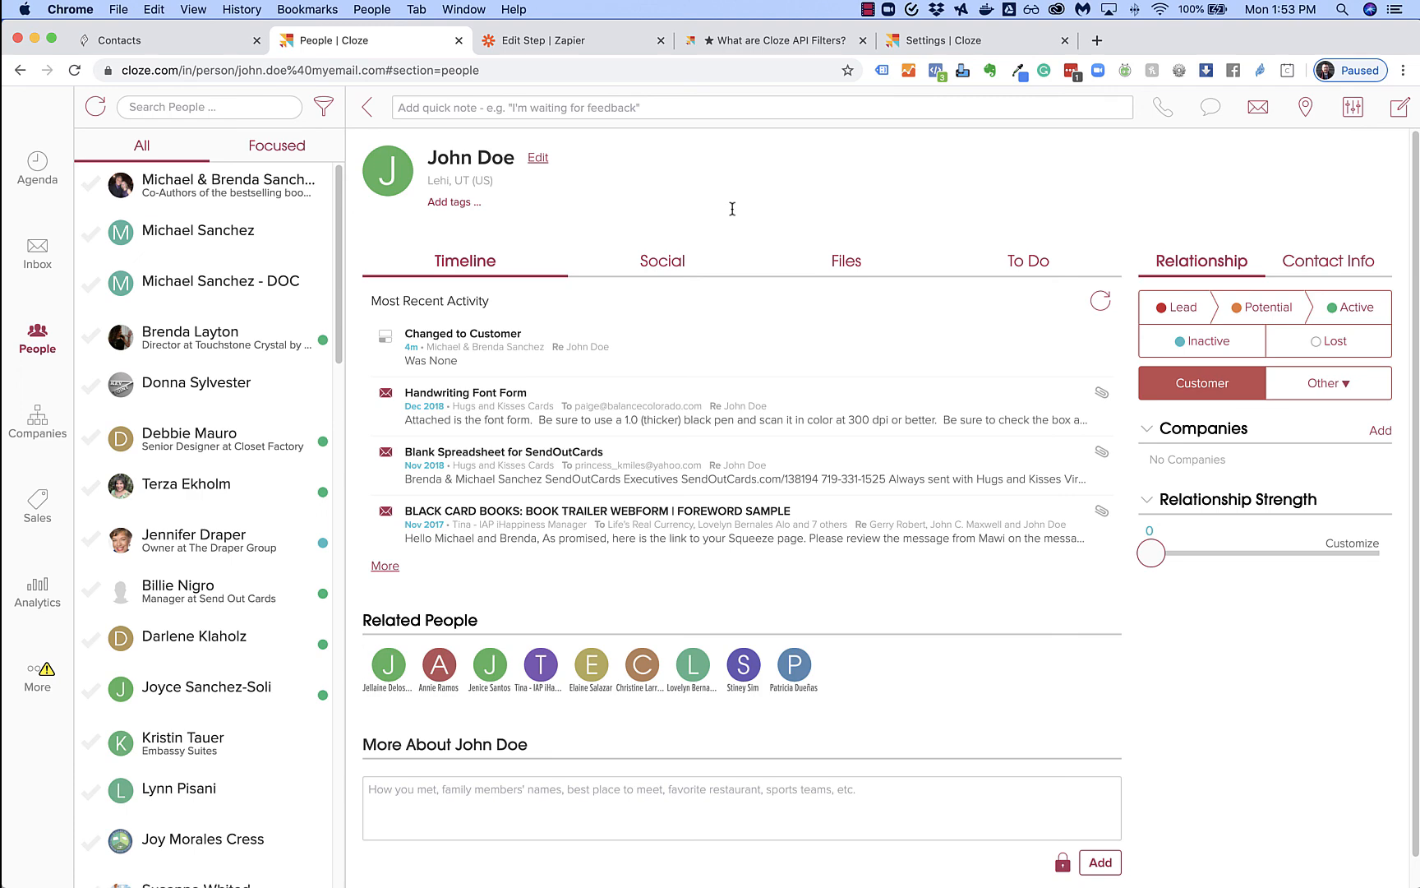
Return to BannerSeason's Thank You Card contact list showing the test contact
left_click(199, 43)
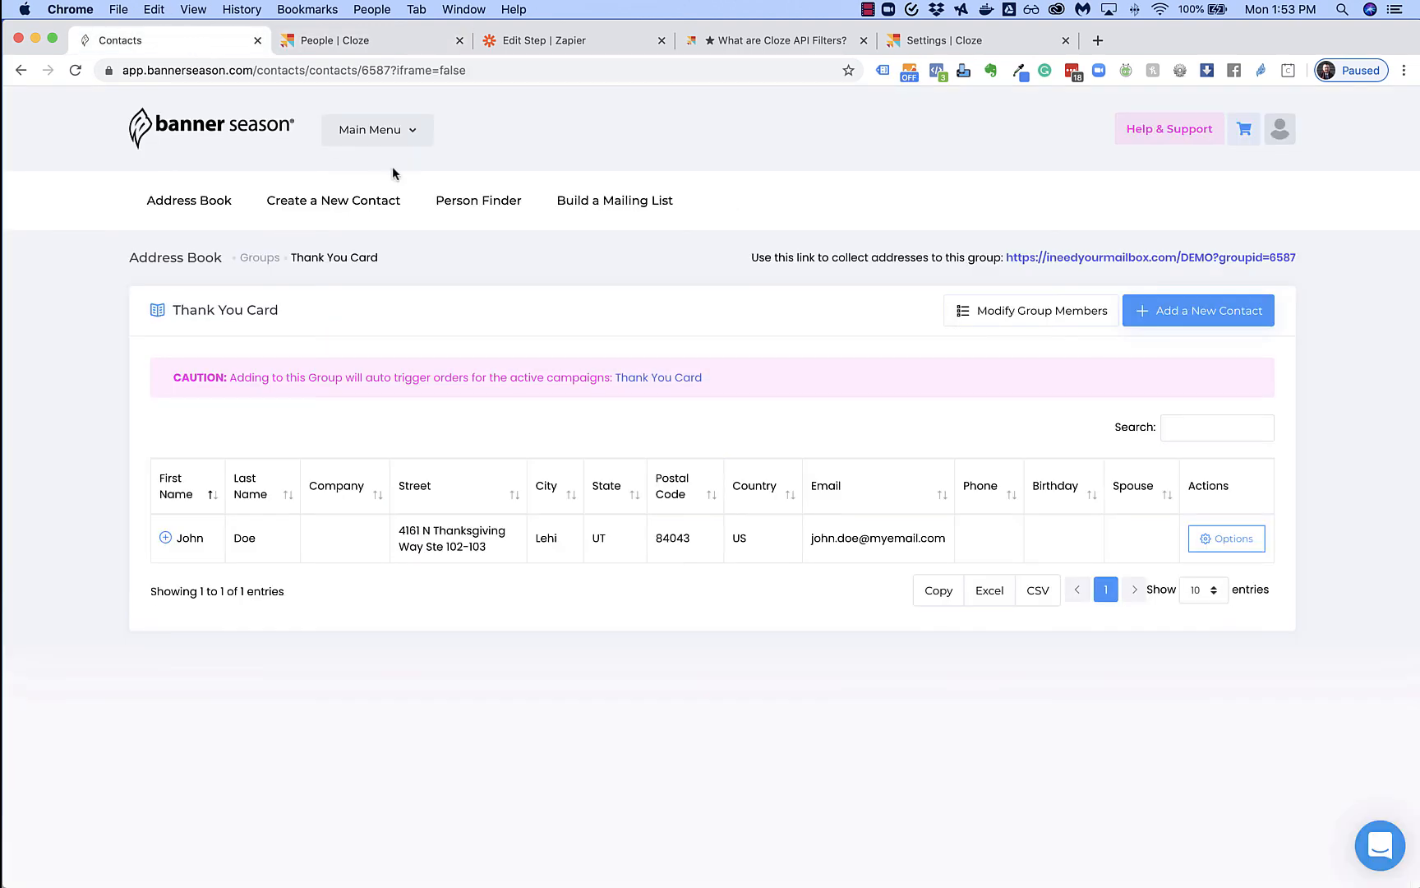
left_click(384, 131)
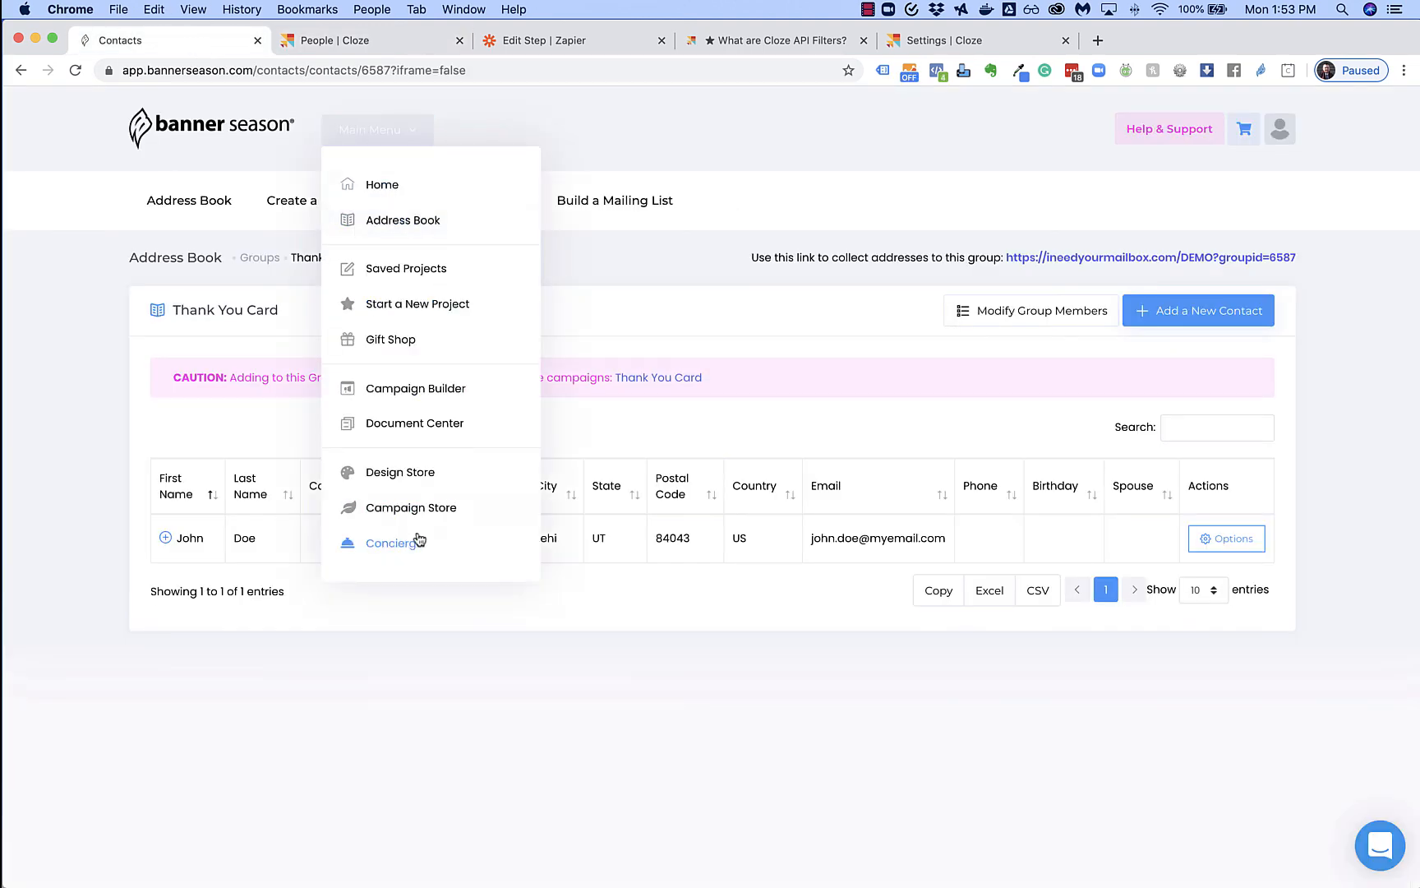